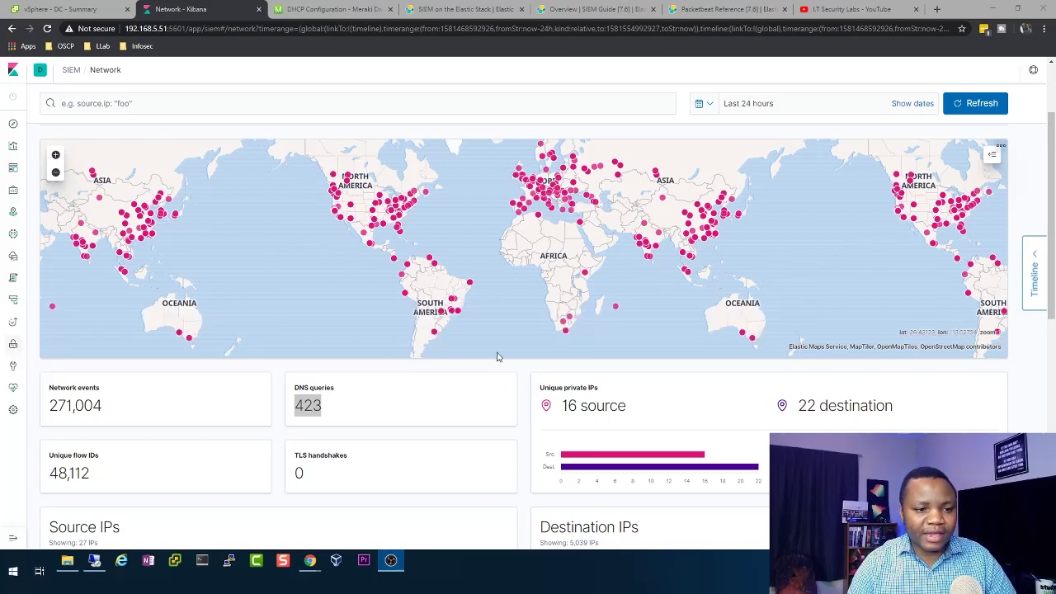
# Switch Chrome to the 'I.T Security Labs - YouTube' channel tab.
pyautogui.scroll(-2, 435, 330)
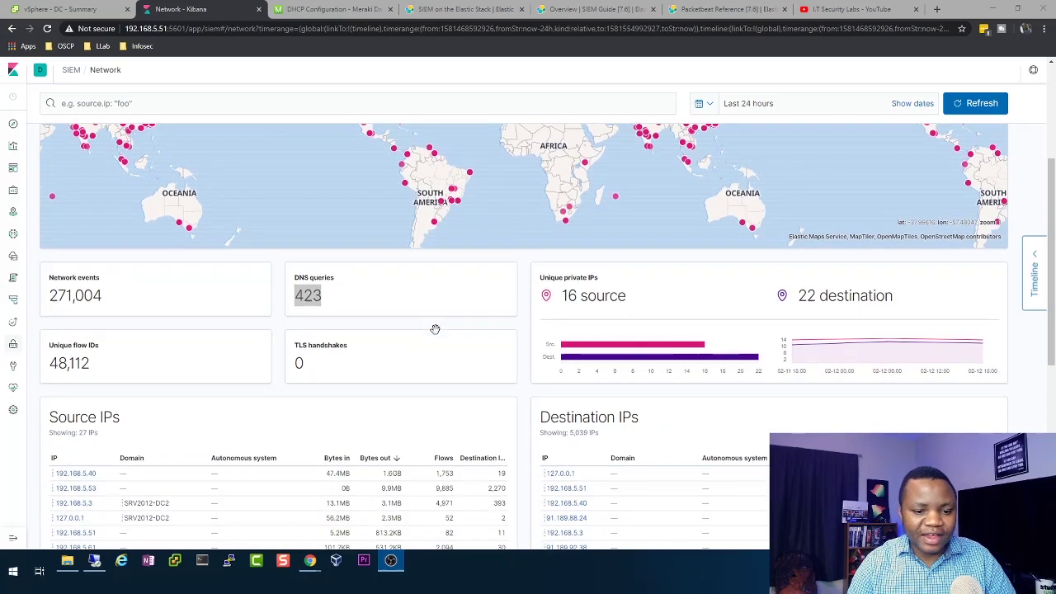
pyautogui.click(831, 11)
pyautogui.click(832, 10)
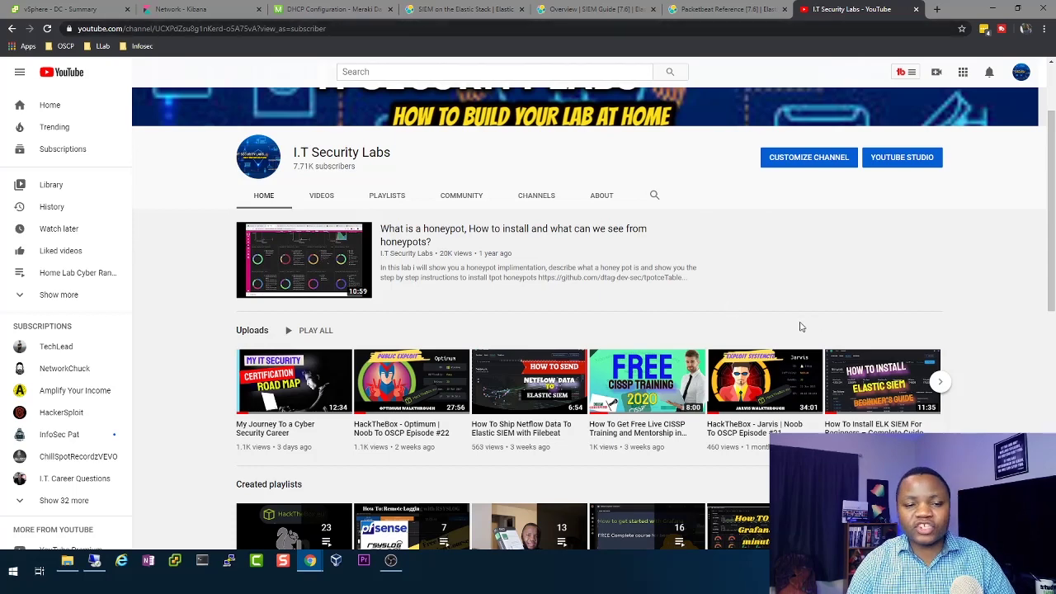
# Switch to the 'SIEM on the Elastic Stack' tab and find the 'Ingest from anywhere' Packetbeat DNS section.
pyautogui.click(437, 12)
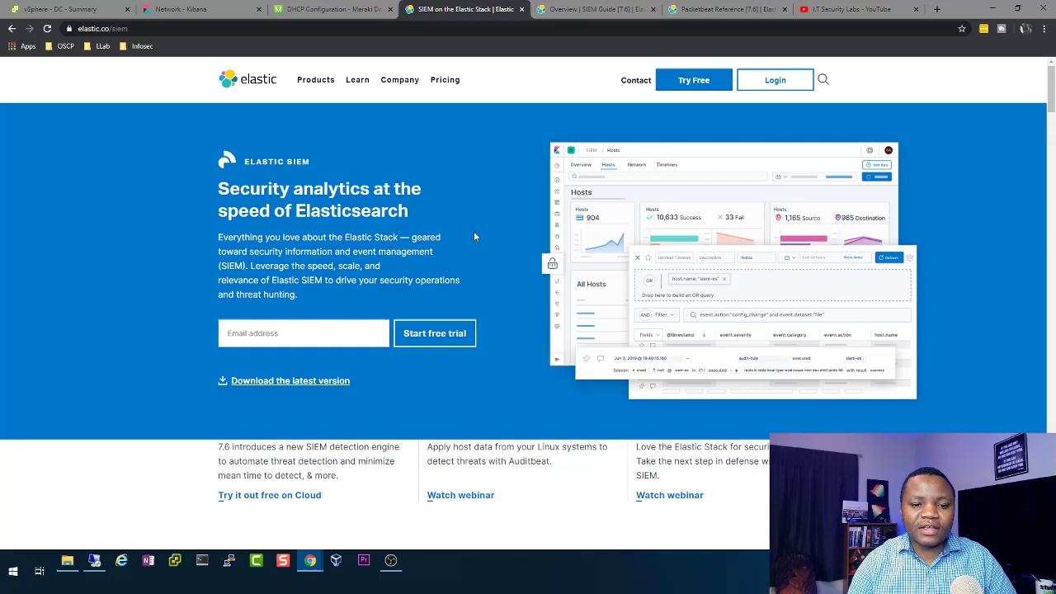
pyautogui.scroll(-5, 474, 235)
pyautogui.scroll(-5, 473, 239)
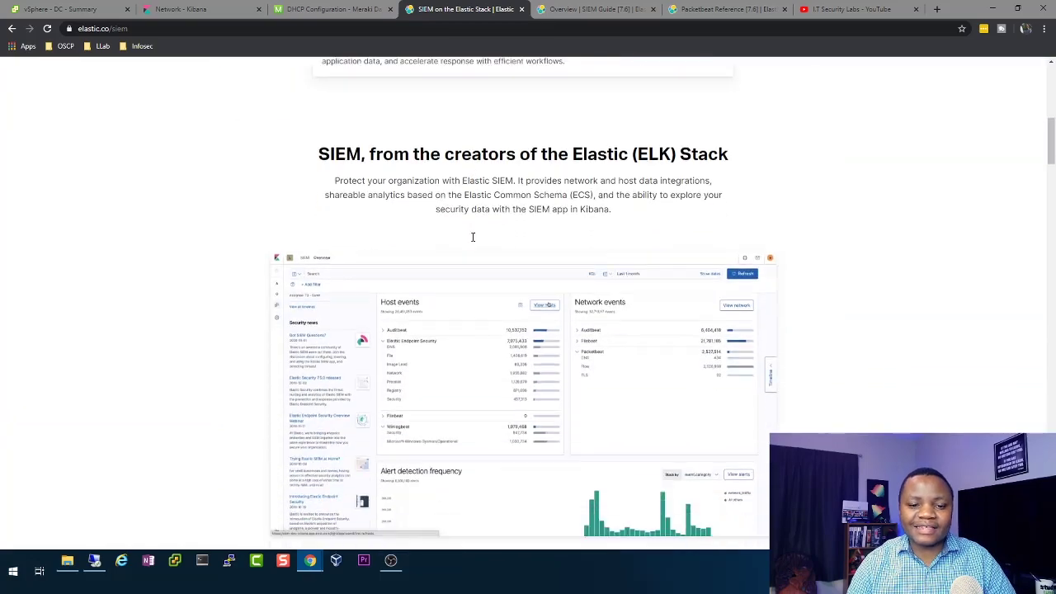
pyautogui.scroll(1, 472, 237)
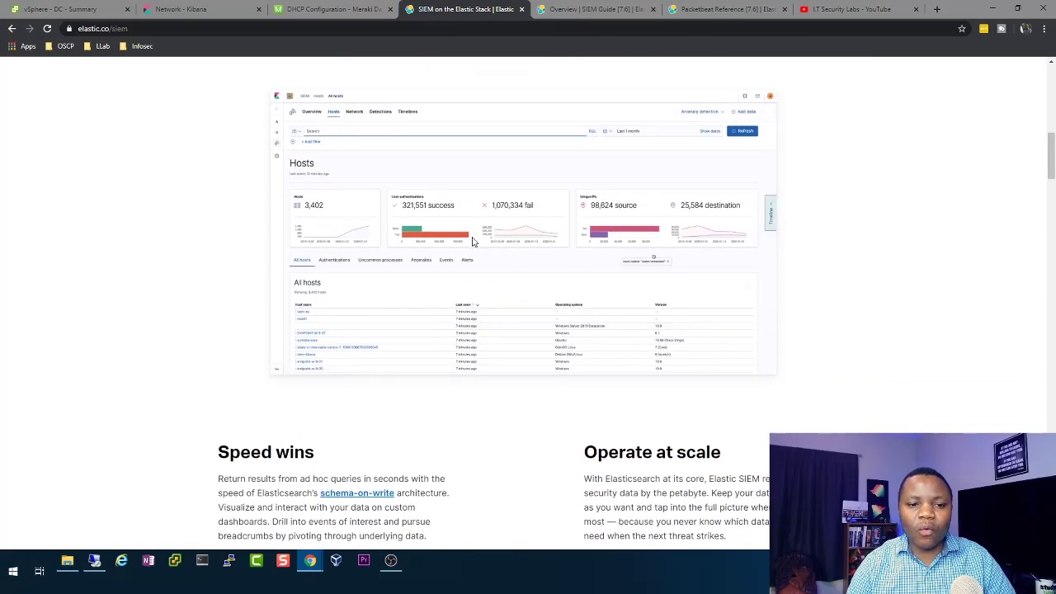
pyautogui.scroll(-6, 473, 239)
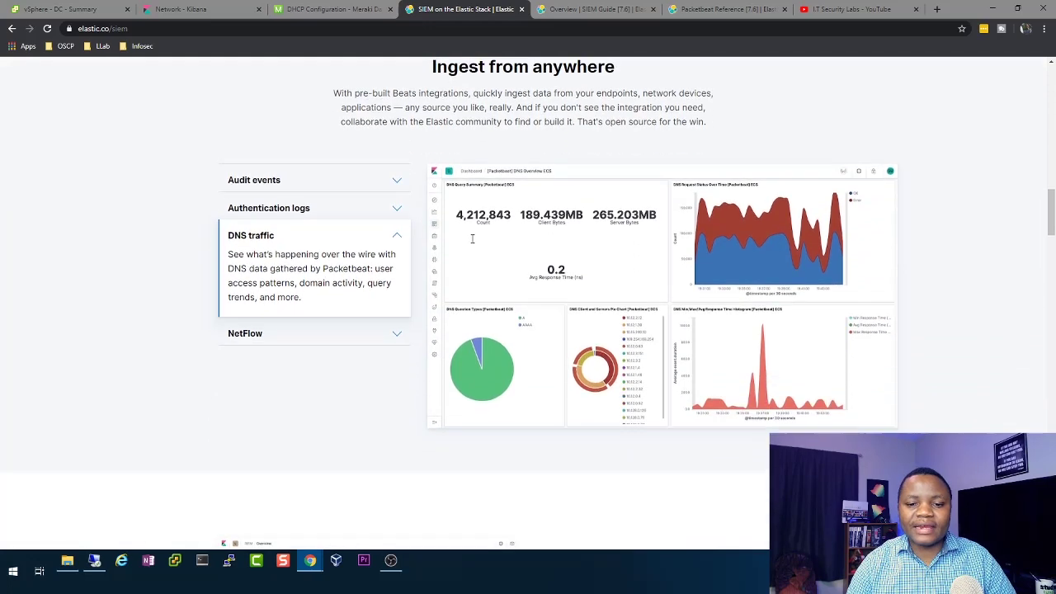
pyautogui.scroll(2, 467, 240)
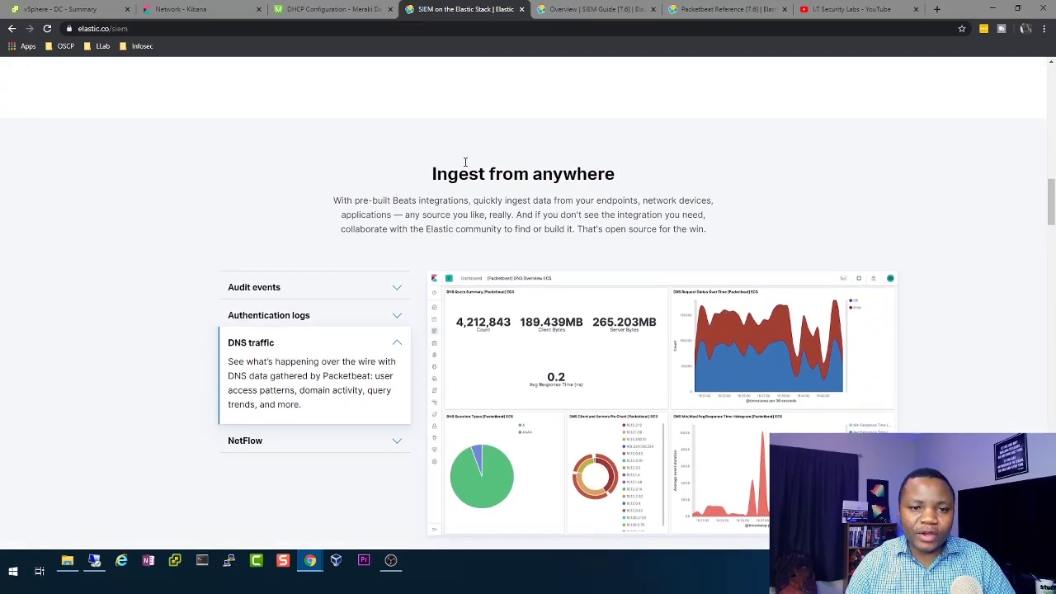
# Return to the Kibana Network dashboard and highlight apple.com and facebook.com in Top DNS domains.
pyautogui.click(179, 9)
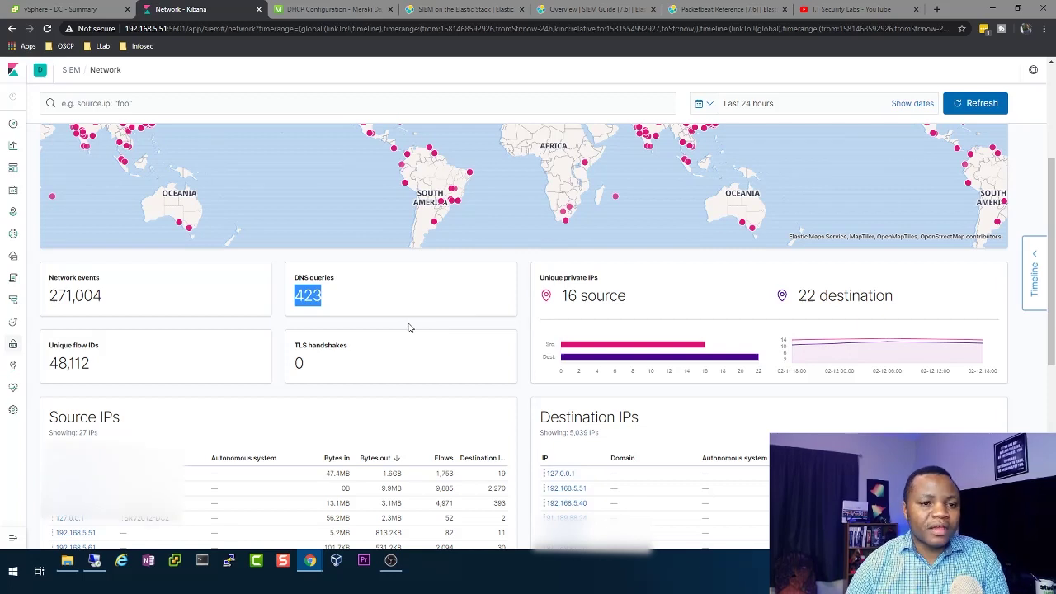
pyautogui.scroll(-5, 408, 327)
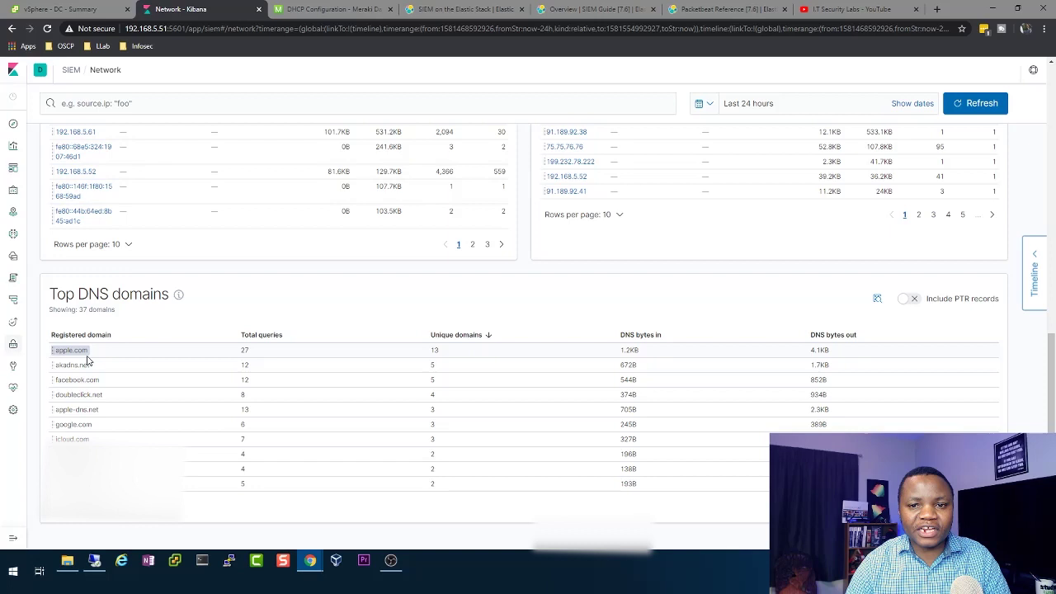
pyautogui.doubleClick(84, 352)
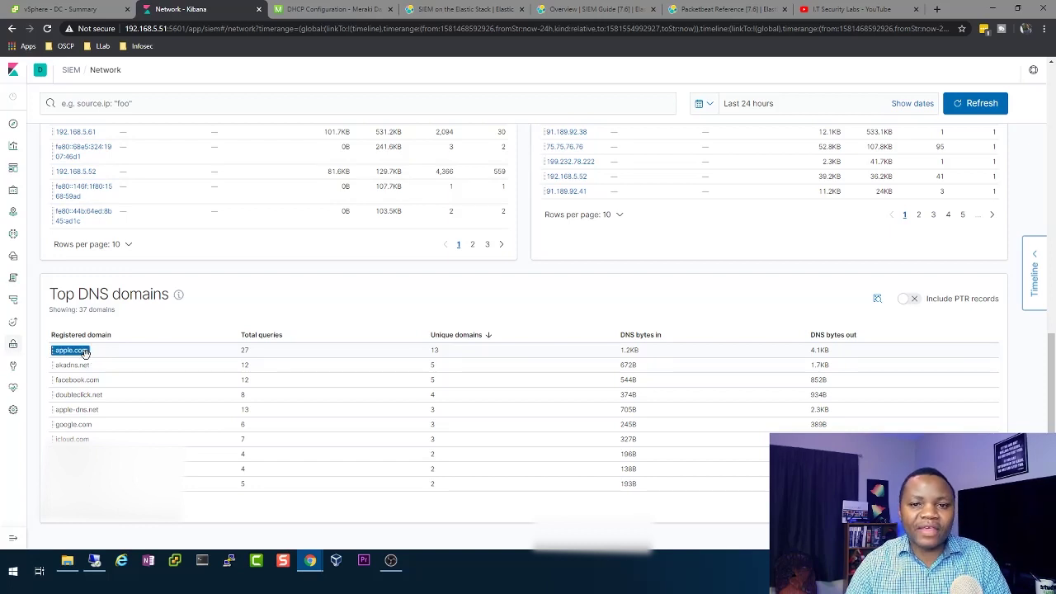
pyautogui.click(74, 380)
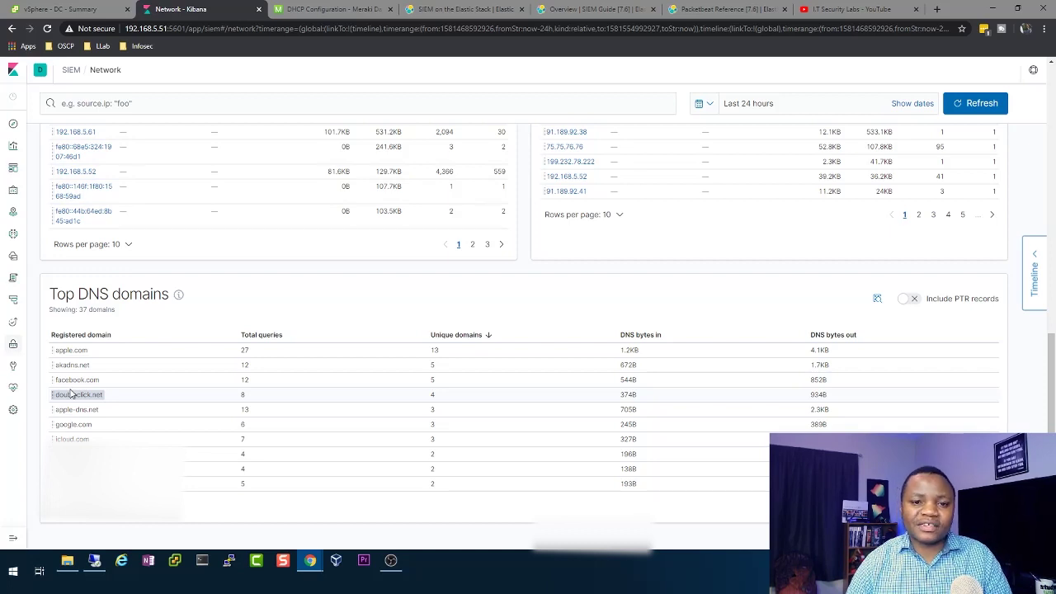
pyautogui.doubleClick(75, 379)
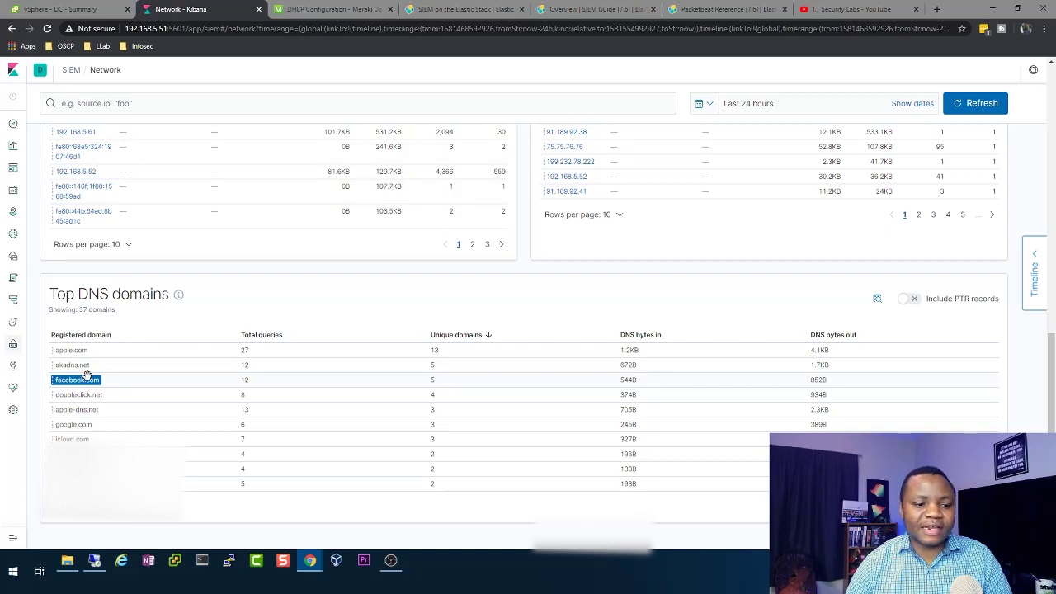
pyautogui.click(106, 373)
pyautogui.doubleClick(73, 350)
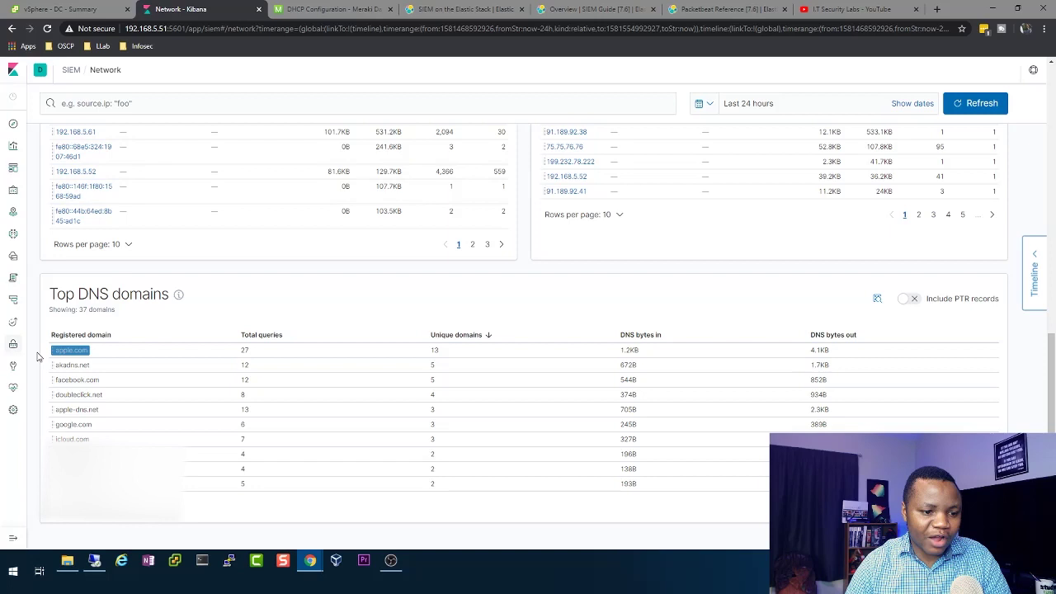
pyautogui.click(115, 357)
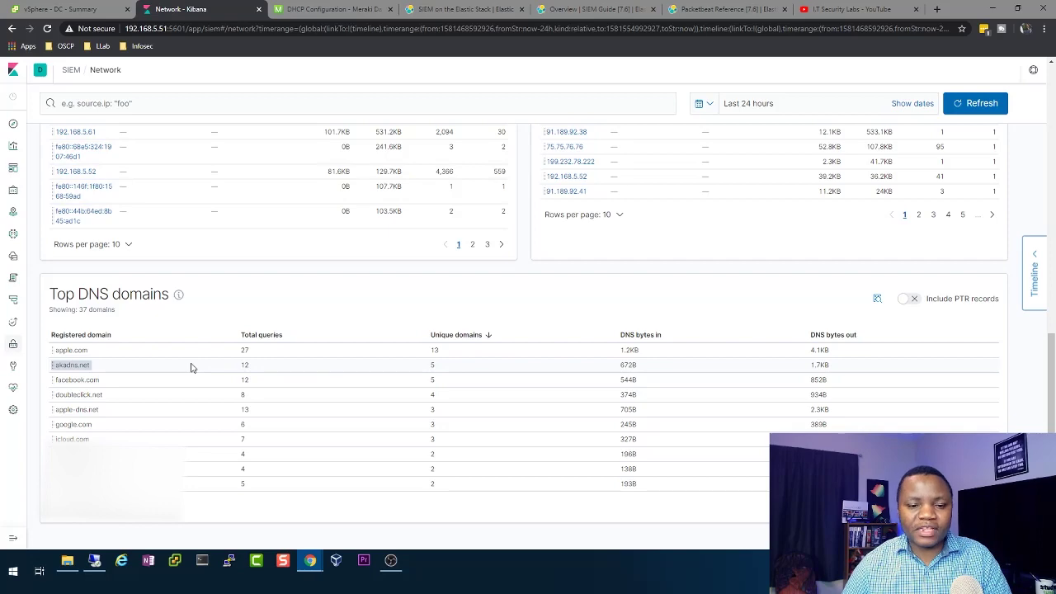
pyautogui.scroll(10, 231, 285)
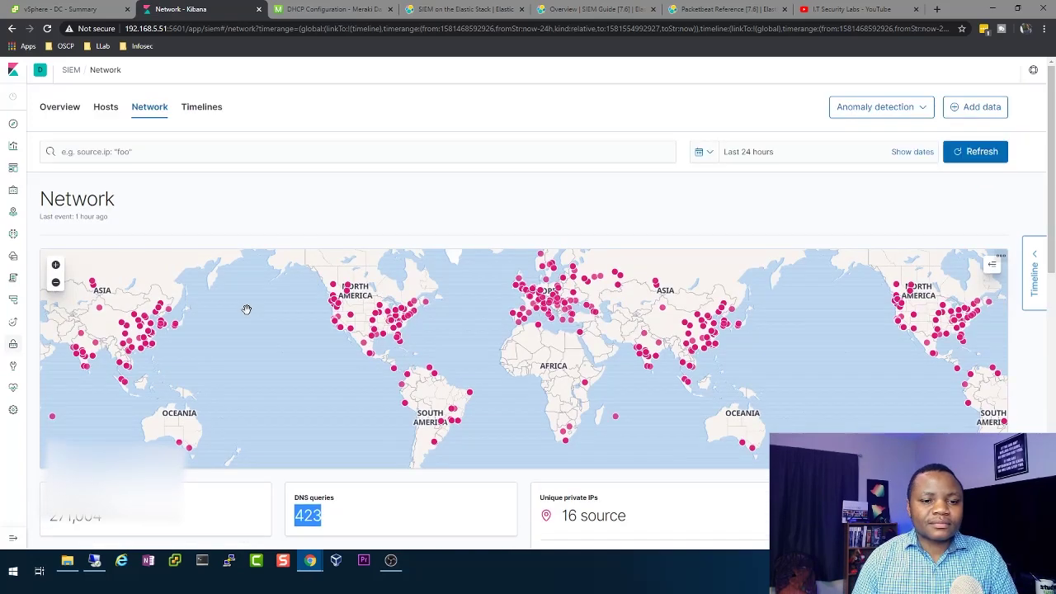
pyautogui.scroll(-1, 272, 306)
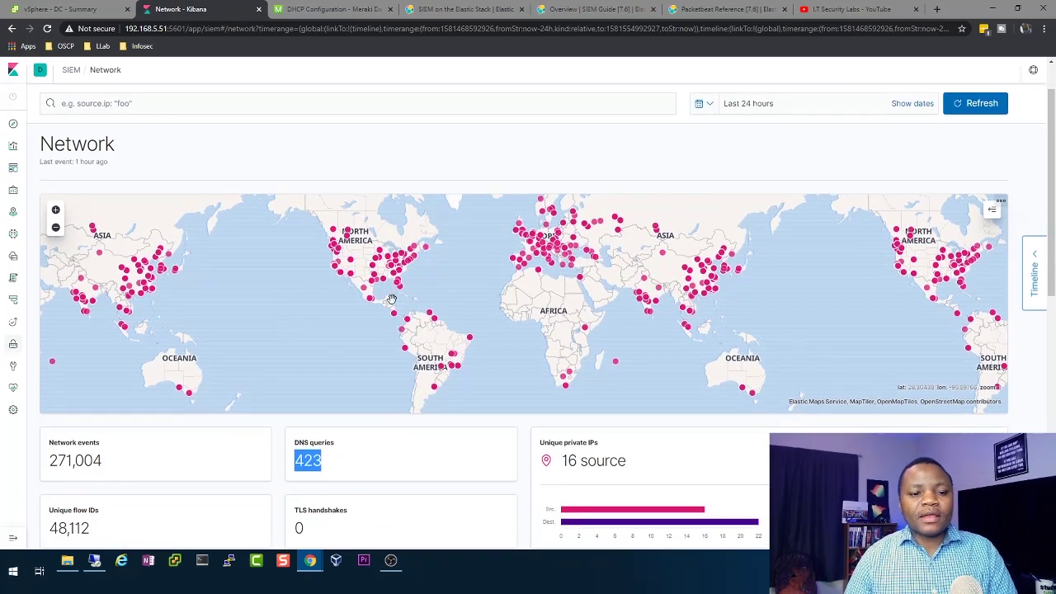
pyautogui.click(323, 467)
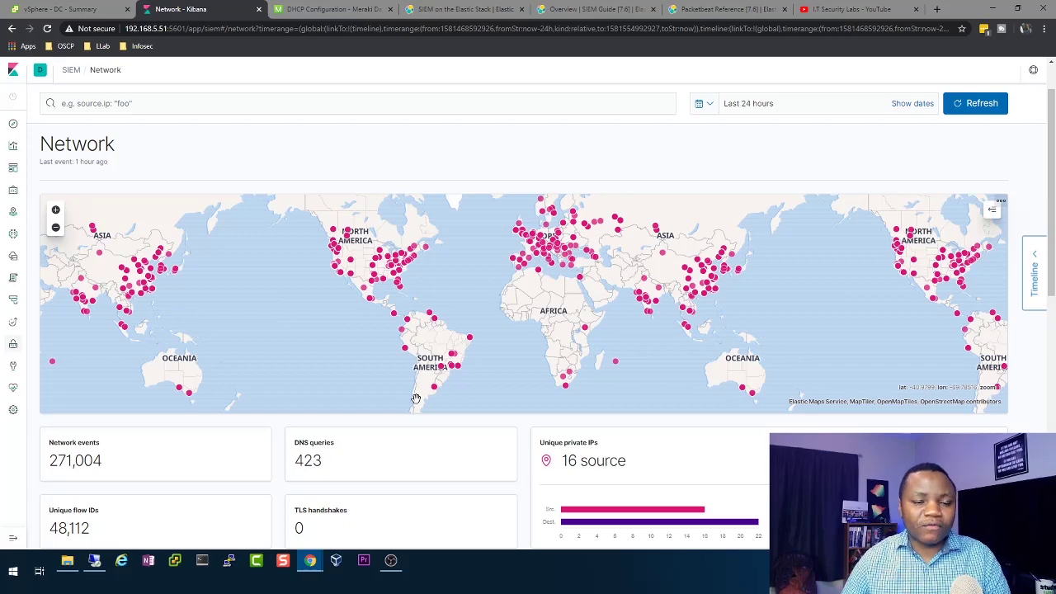
# From the SIEM Guide, open the Packetbeat page and show its DNS dashboard example with 4,212,843 queries.
pyautogui.click(584, 12)
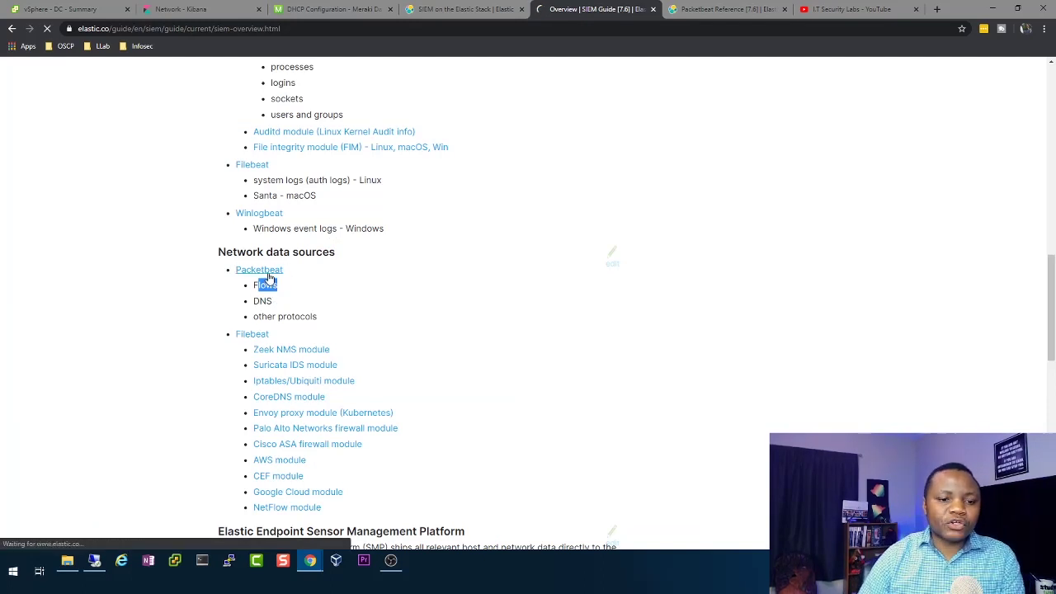
pyautogui.click(267, 273)
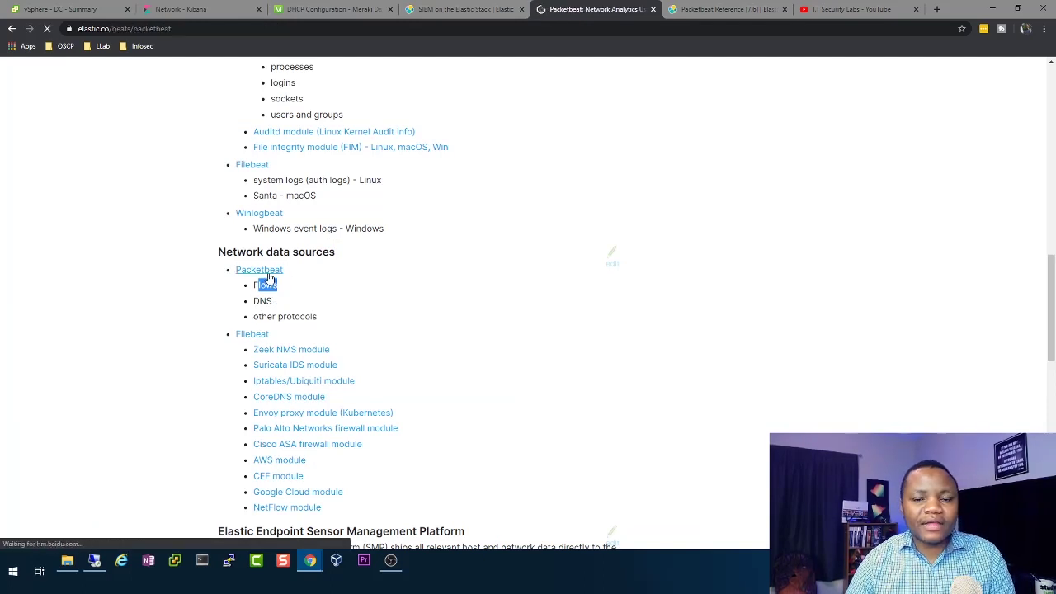
pyautogui.scroll(-3, 506, 351)
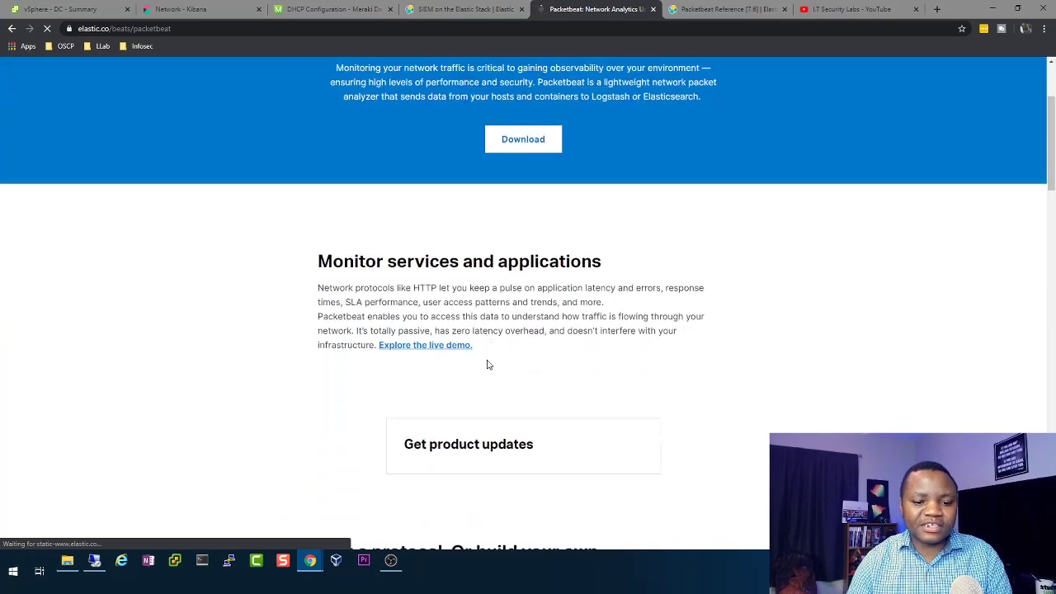
pyautogui.scroll(-5, 483, 363)
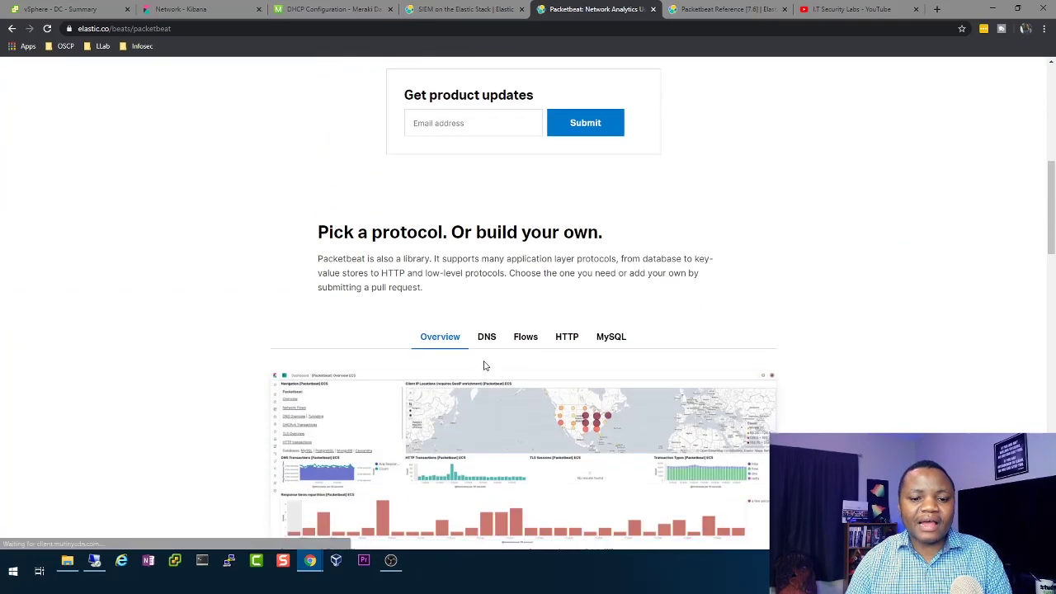
pyautogui.scroll(-1, 481, 376)
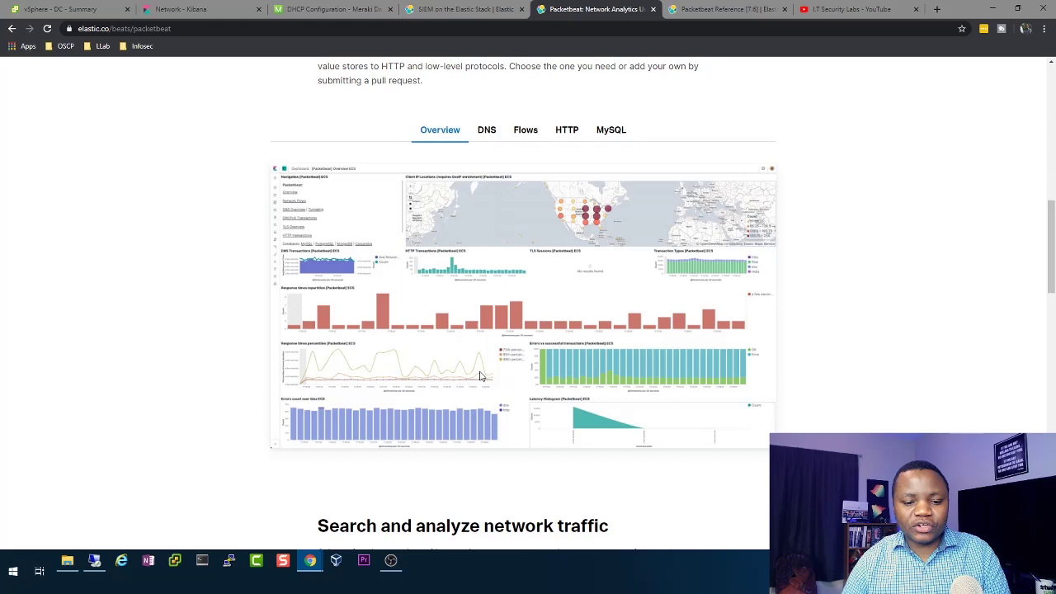
pyautogui.click(487, 131)
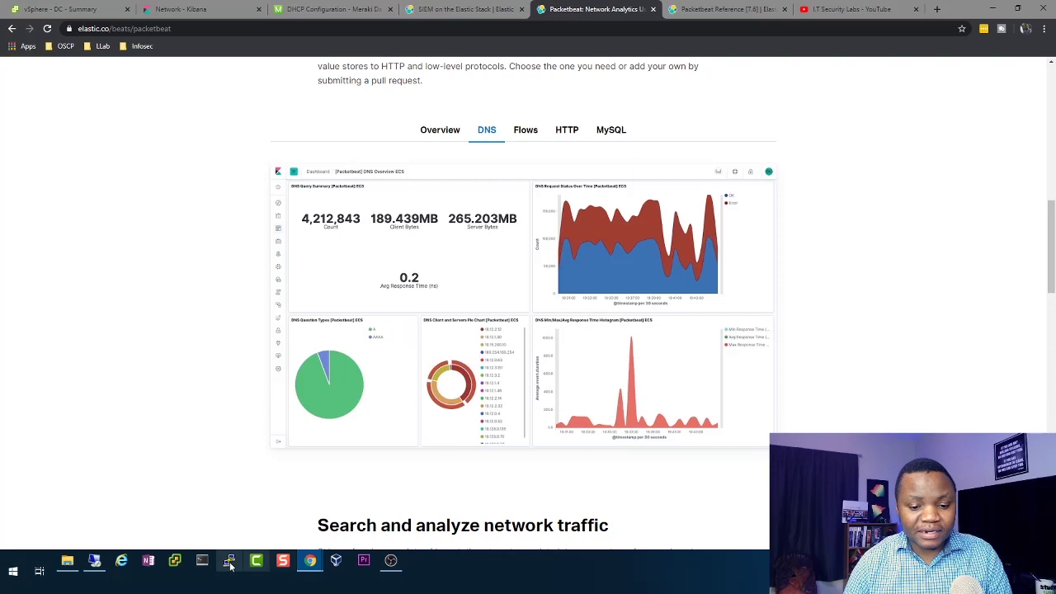
# Maximize the Remote Desktop session, confirm packetbeat is running in Get-Service, and minimize PowerShell.
pyautogui.click(93, 561)
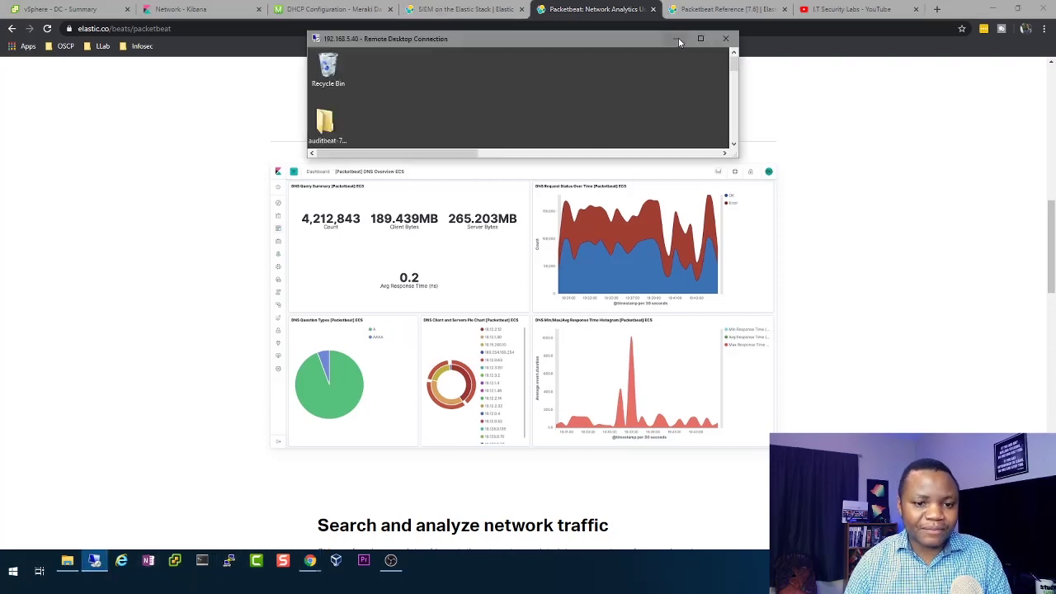
pyautogui.click(706, 37)
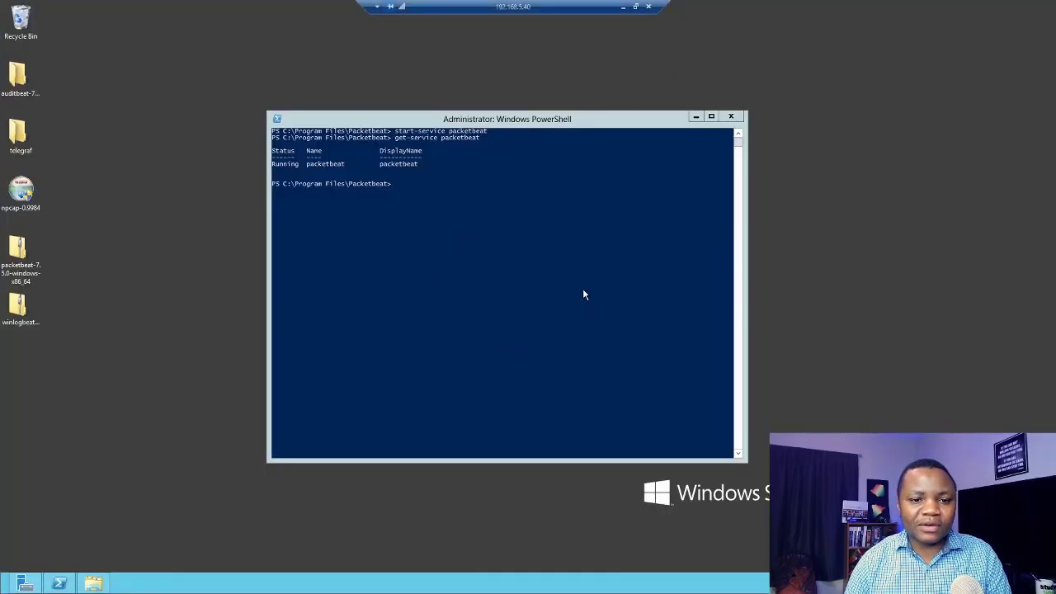
pyautogui.click(694, 116)
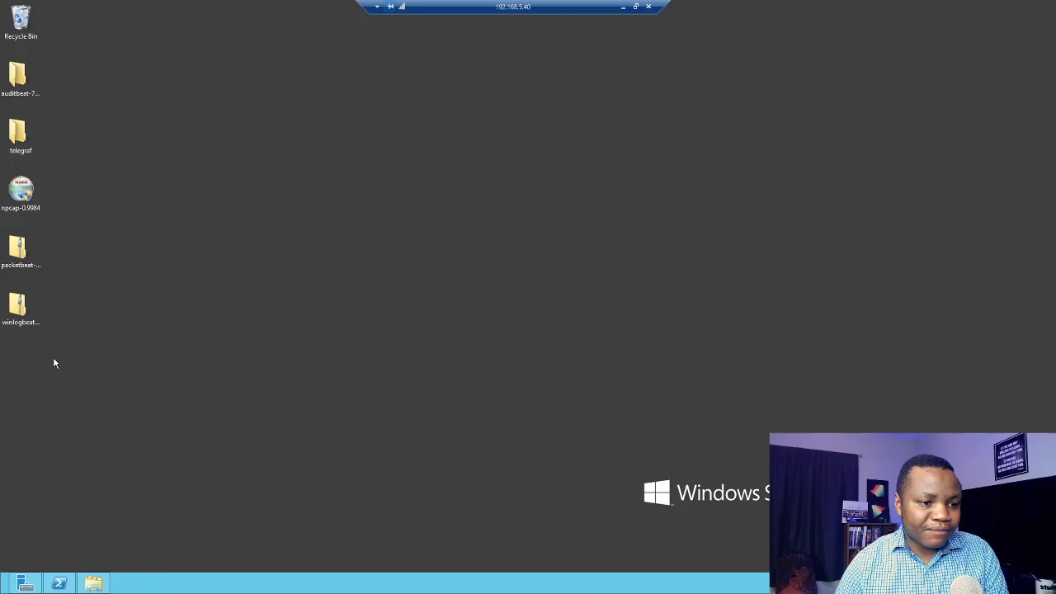
# Minimize the remote session and switch to the Packetbeat Reference documentation tab.
pyautogui.click(623, 7)
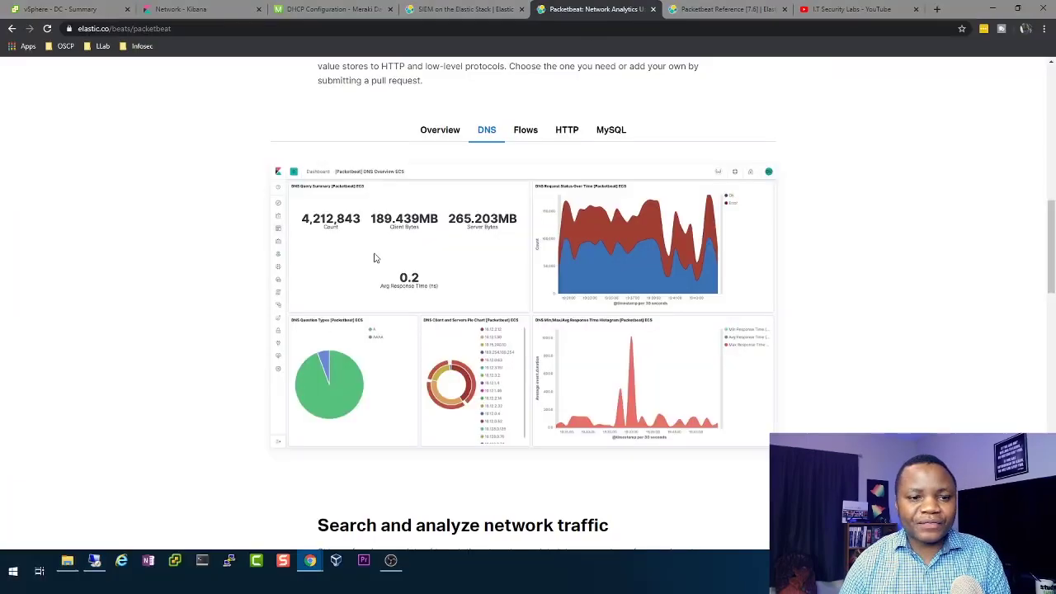
pyautogui.click(454, 10)
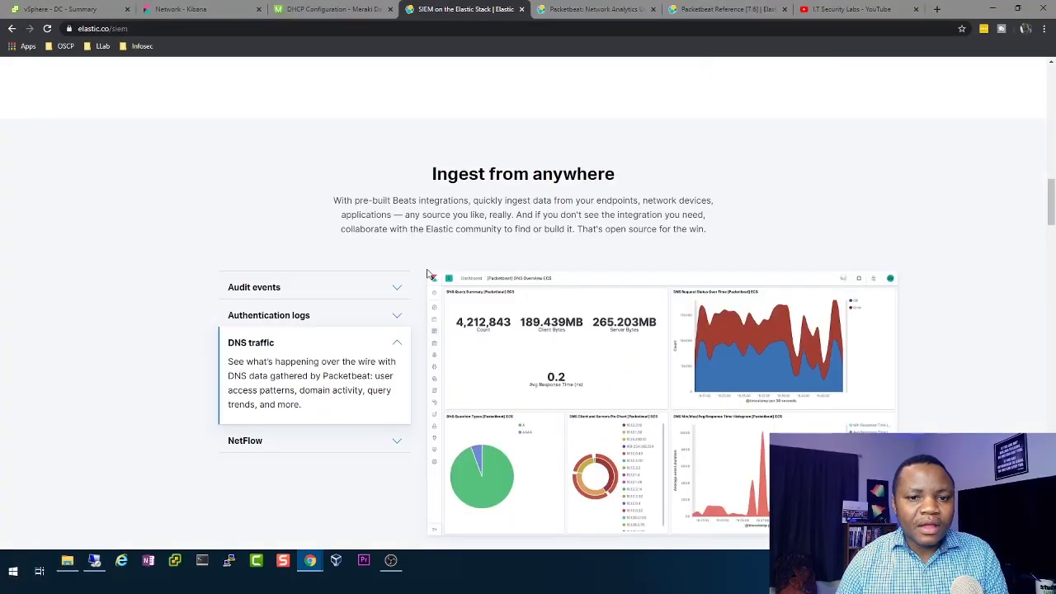
pyautogui.scroll(4, 704, 134)
pyautogui.click(710, 12)
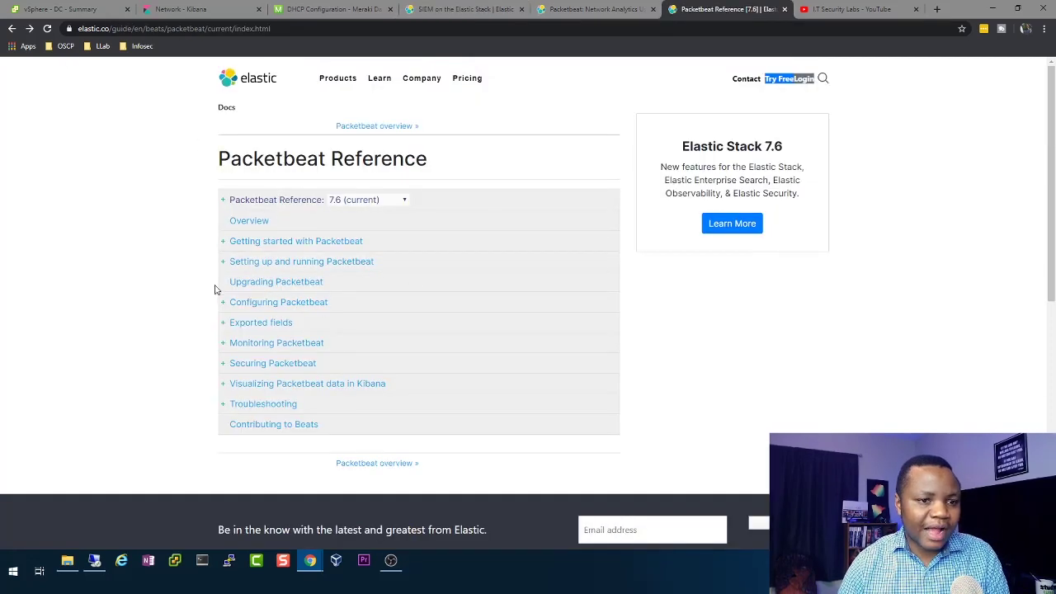
# Open 'Step 1: Install Packetbeat' and locate its Windows installation steps.
pyautogui.click(224, 243)
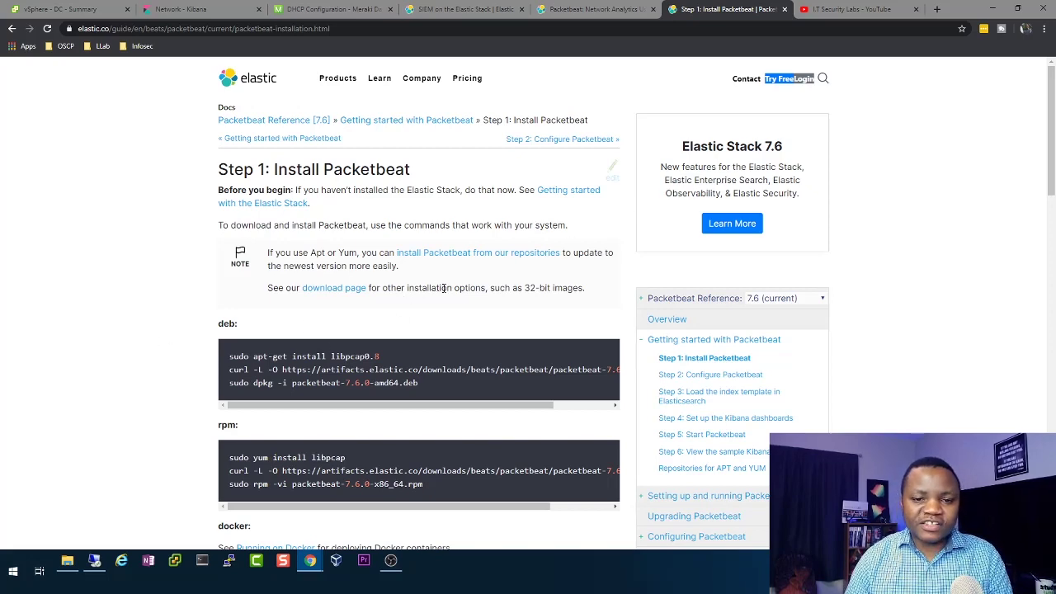
pyautogui.scroll(-1, 401, 317)
pyautogui.scroll(1, 401, 317)
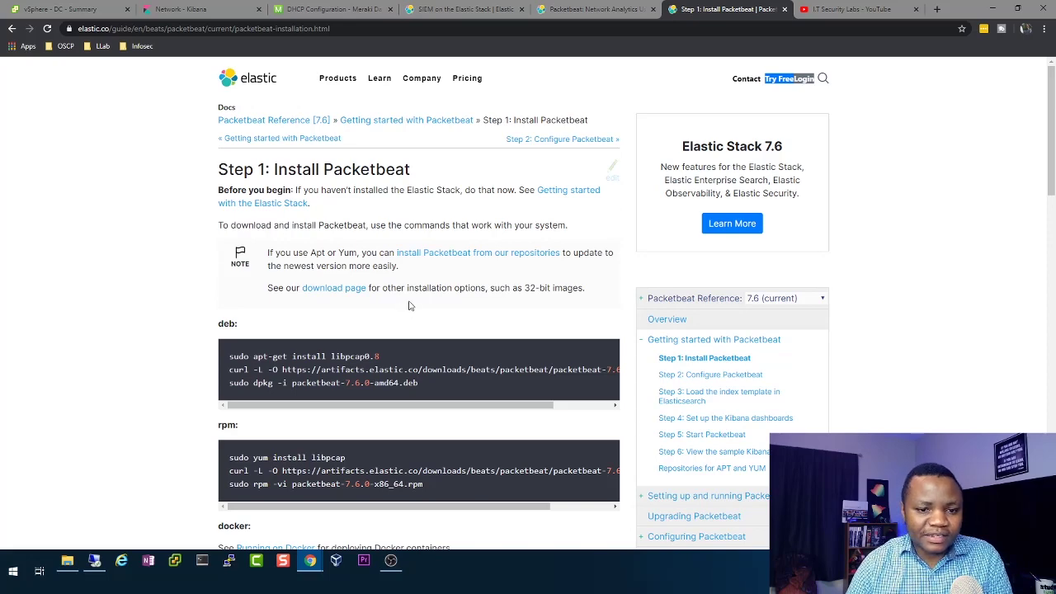
pyautogui.scroll(-2, 410, 305)
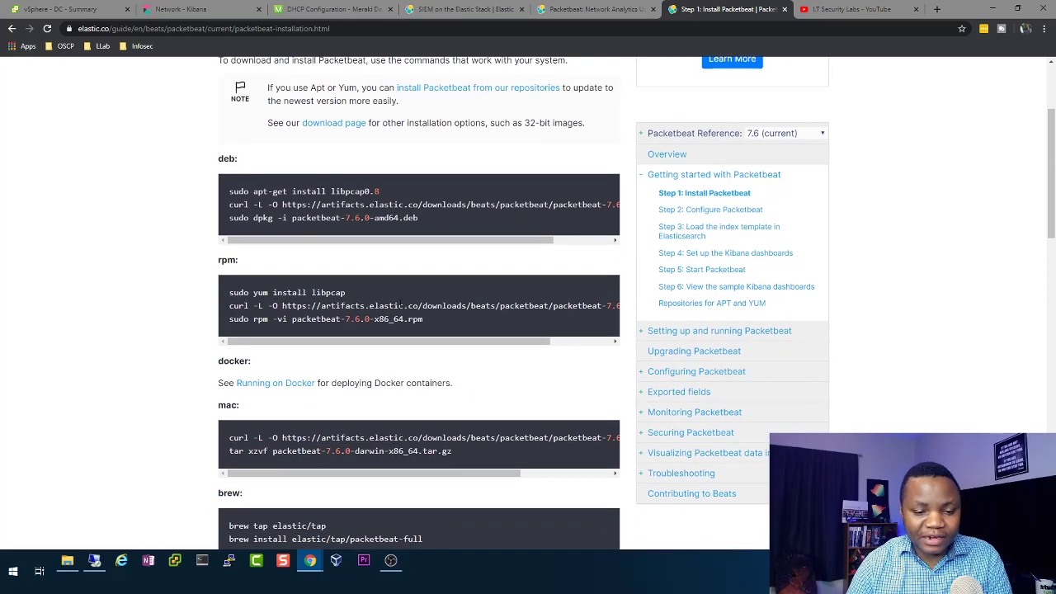
pyautogui.scroll(-4, 369, 396)
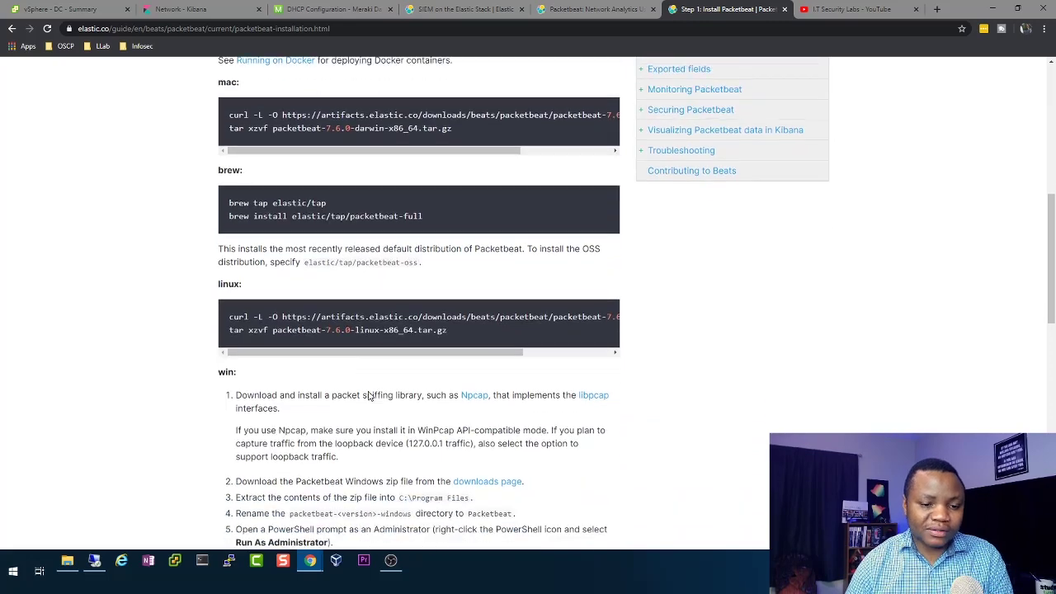
pyautogui.scroll(-1, 369, 396)
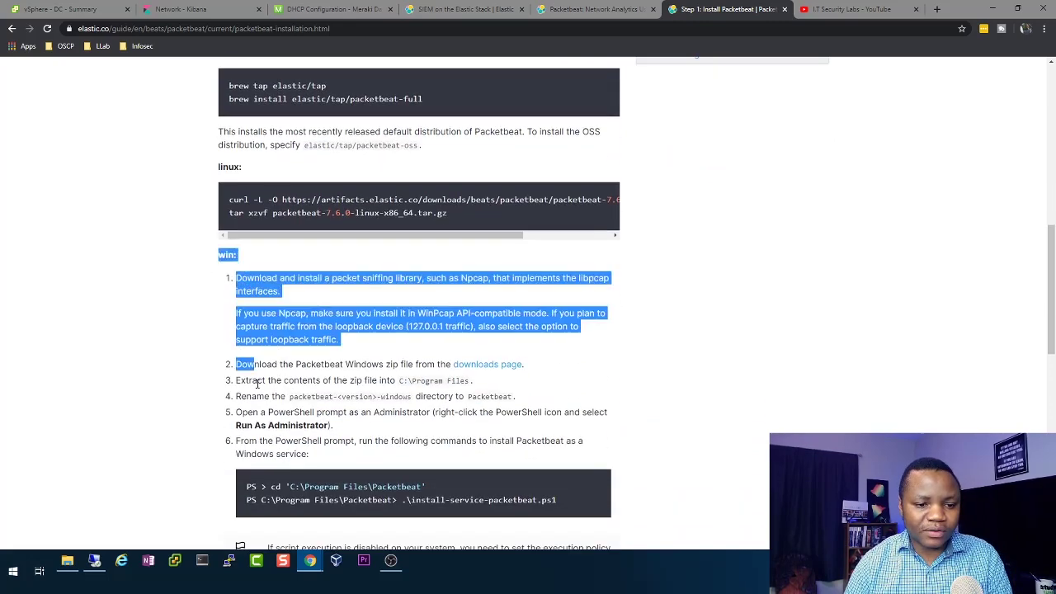
pyautogui.moveTo(258, 383); pyautogui.dragTo(273, 450)
pyautogui.click(612, 346)
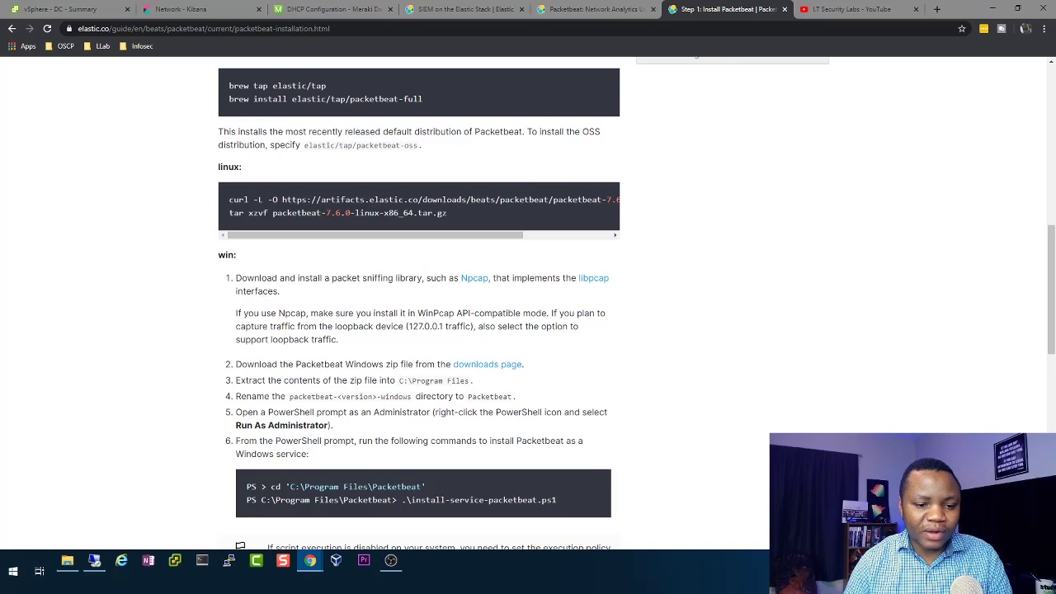
# On the remote server, move the packetbeat-7.5.0-windows-x86_64 zip onto the desktop and start Extract All.
pyautogui.click(94, 563)
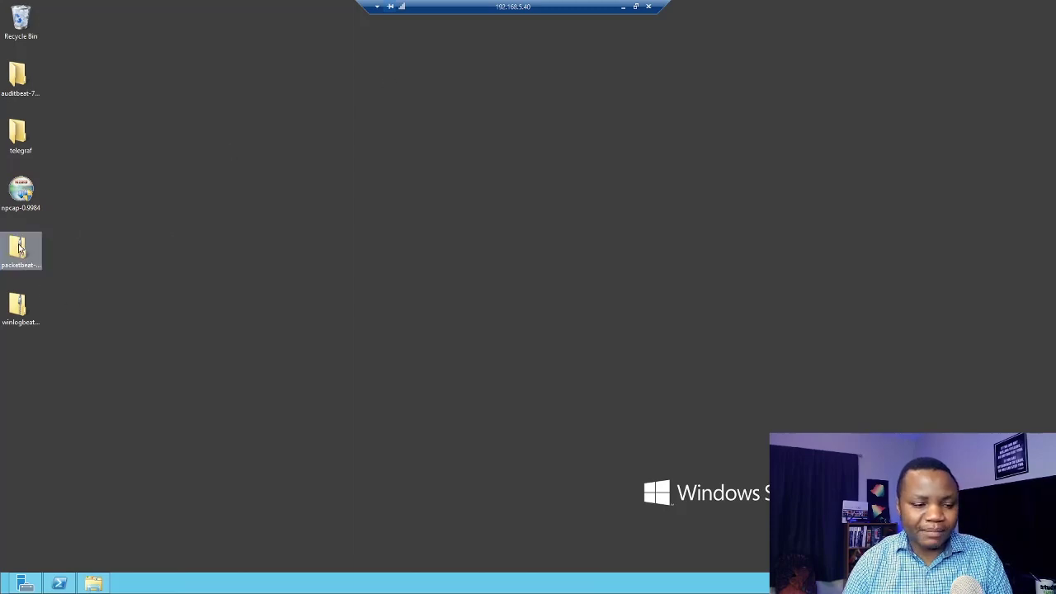
pyautogui.moveTo(18, 247); pyautogui.dragTo(272, 251)
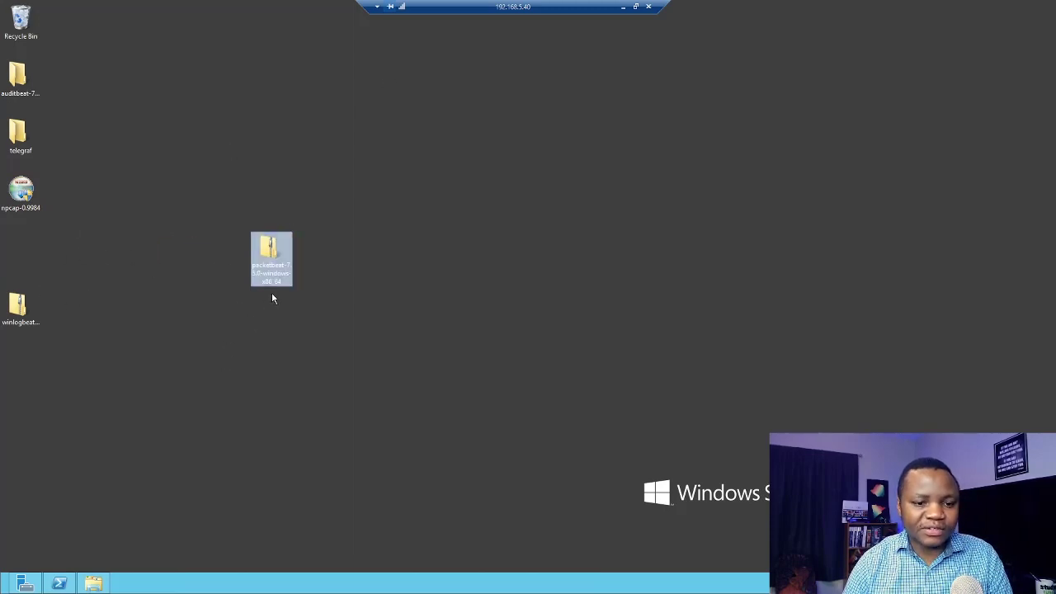
pyautogui.rightClick(271, 257)
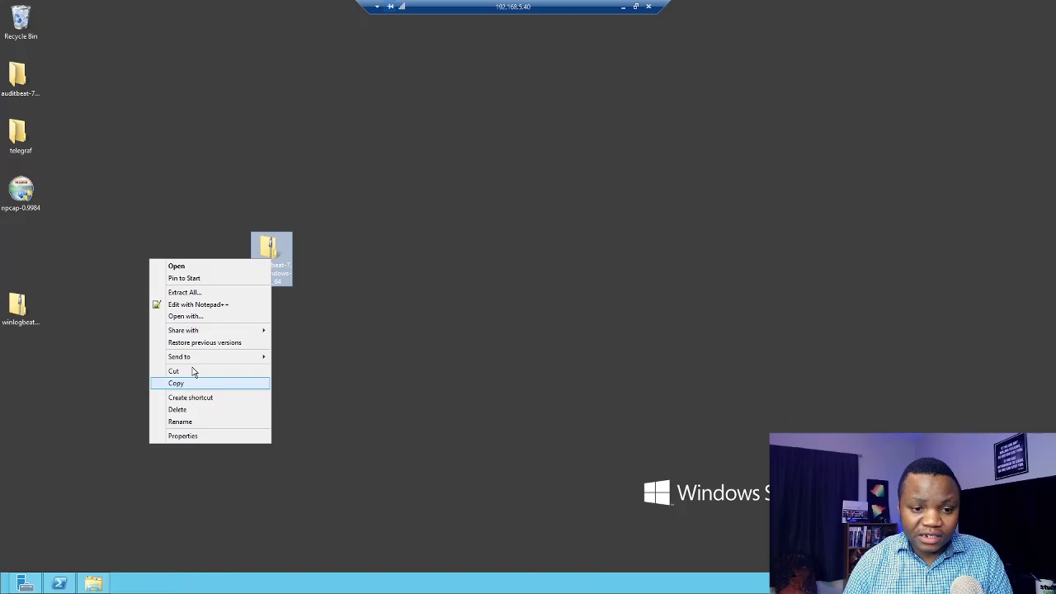
pyautogui.click(186, 293)
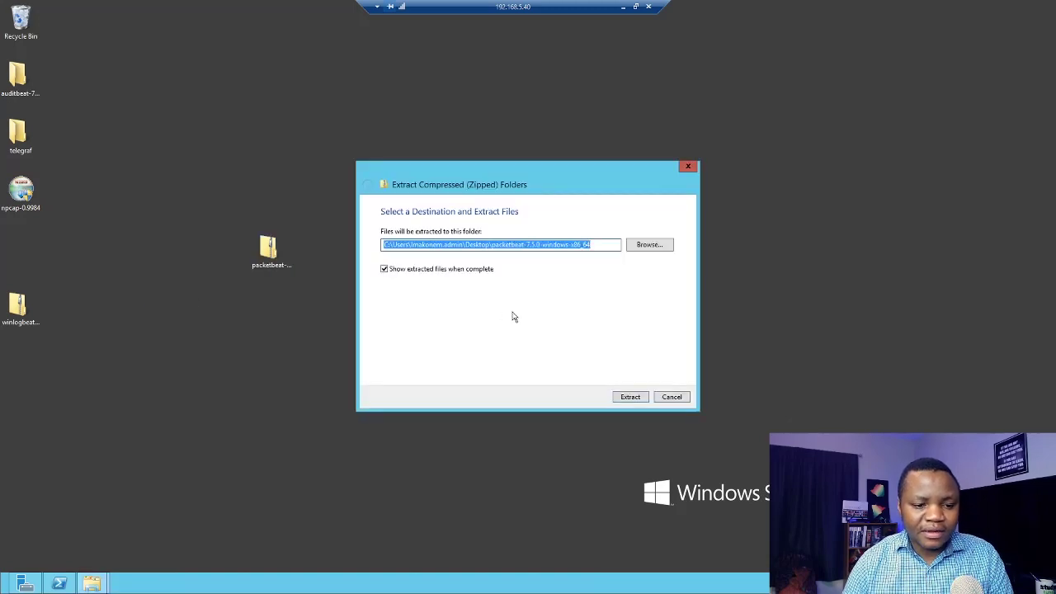
# Extract the zip into C:\Program Files, granting administrator permission for the copy.
pyautogui.click(655, 249)
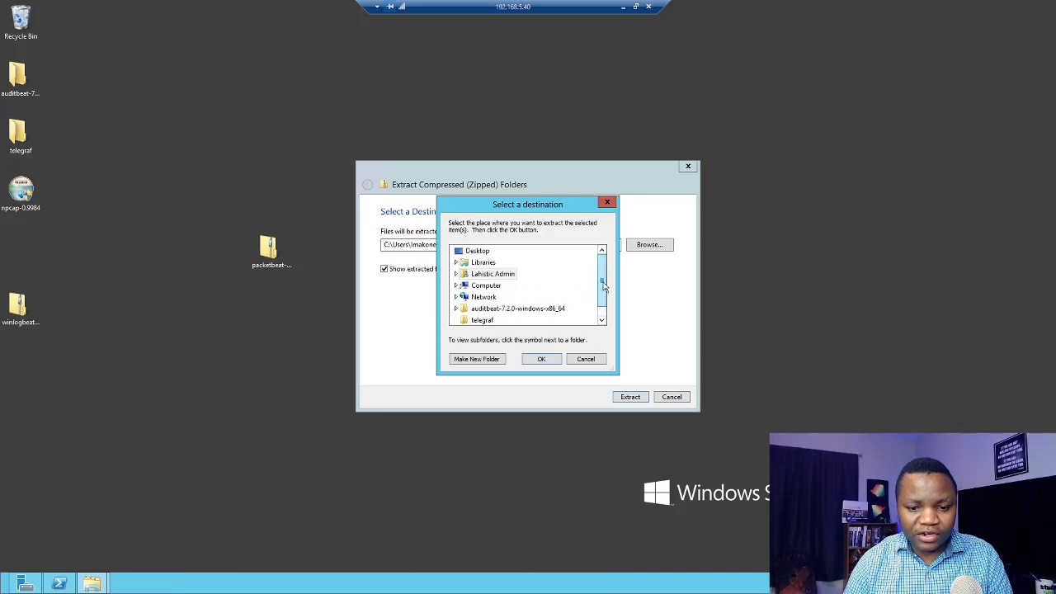
pyautogui.moveTo(604, 285); pyautogui.dragTo(604, 295)
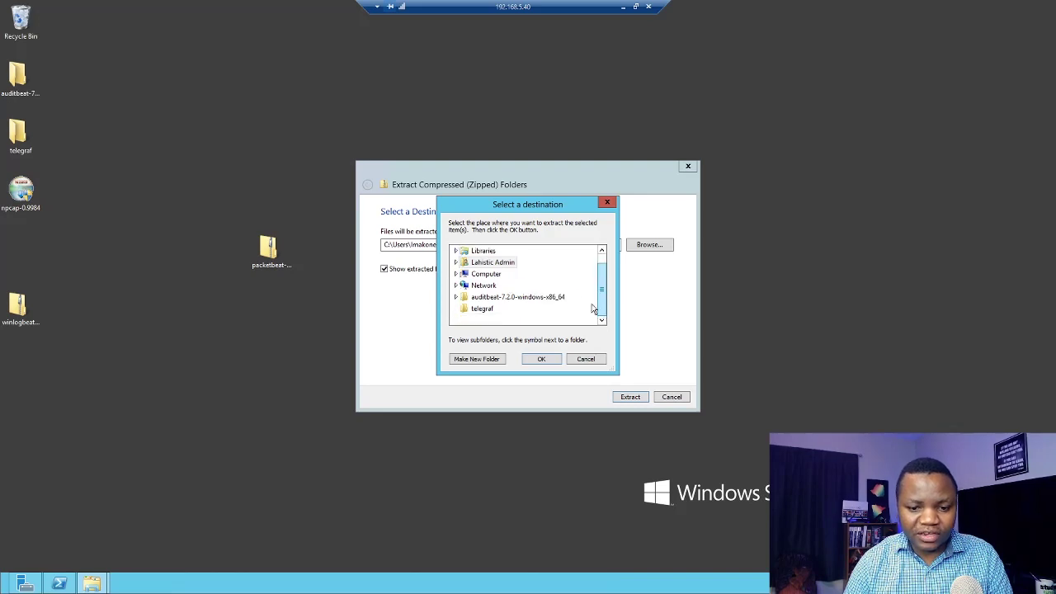
pyautogui.doubleClick(482, 275)
pyautogui.doubleClick(494, 297)
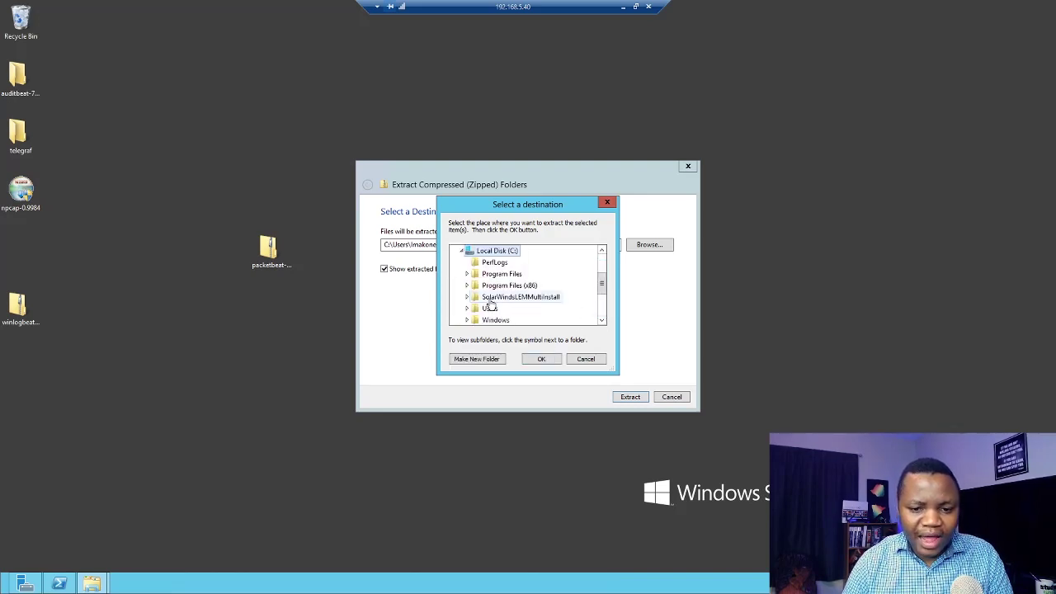
pyautogui.doubleClick(500, 274)
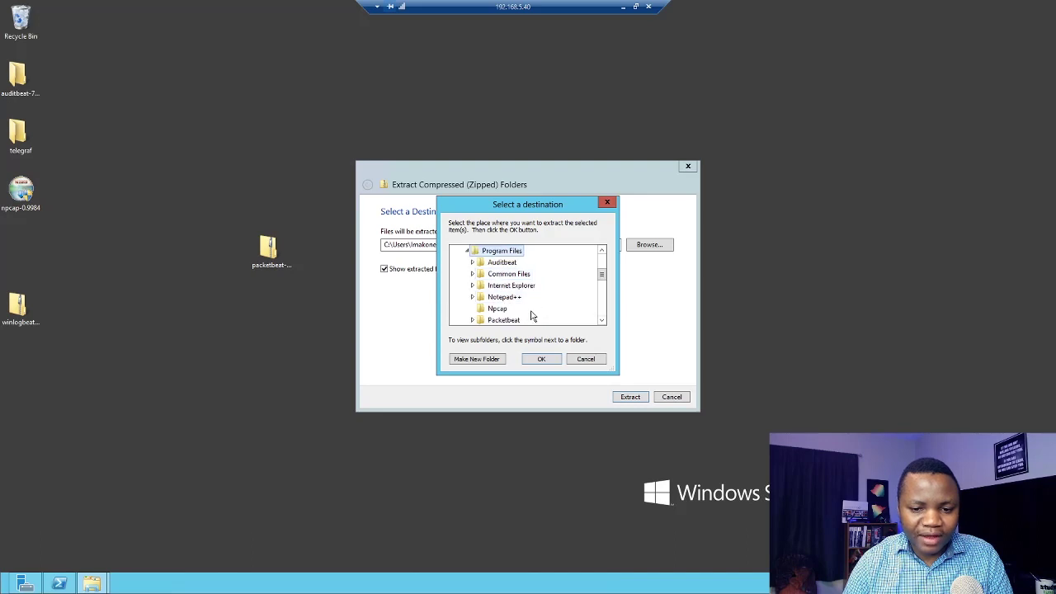
pyautogui.scroll(-4, 530, 290)
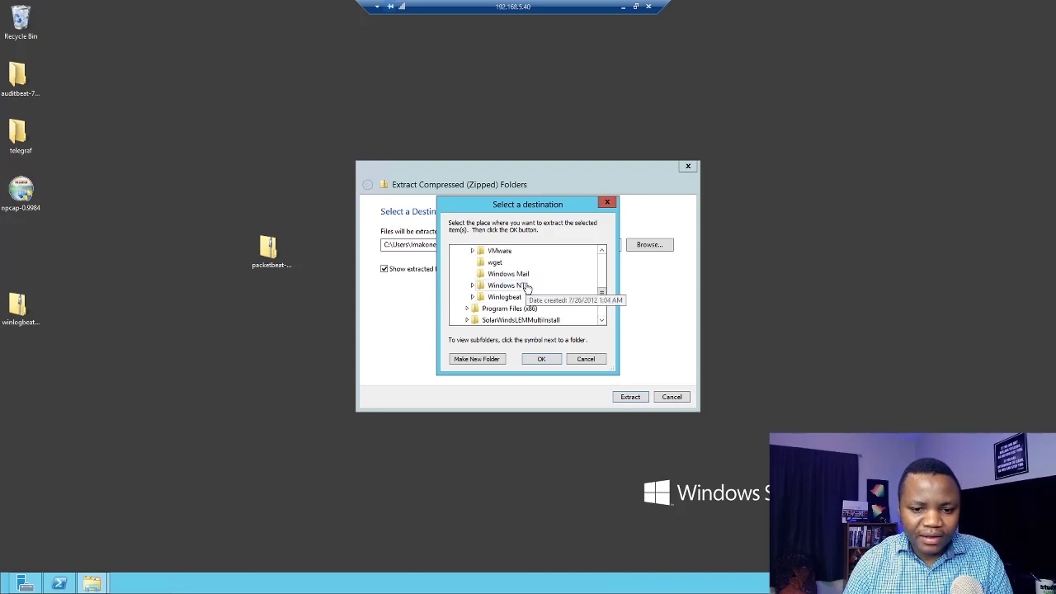
pyautogui.scroll(2, 526, 286)
pyautogui.click(541, 358)
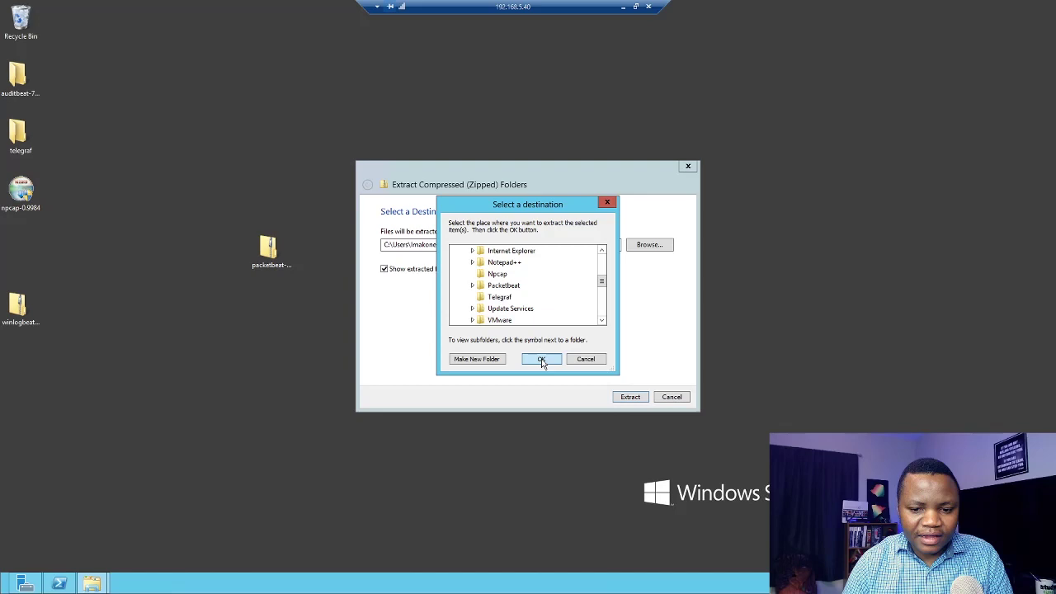
pyautogui.click(629, 398)
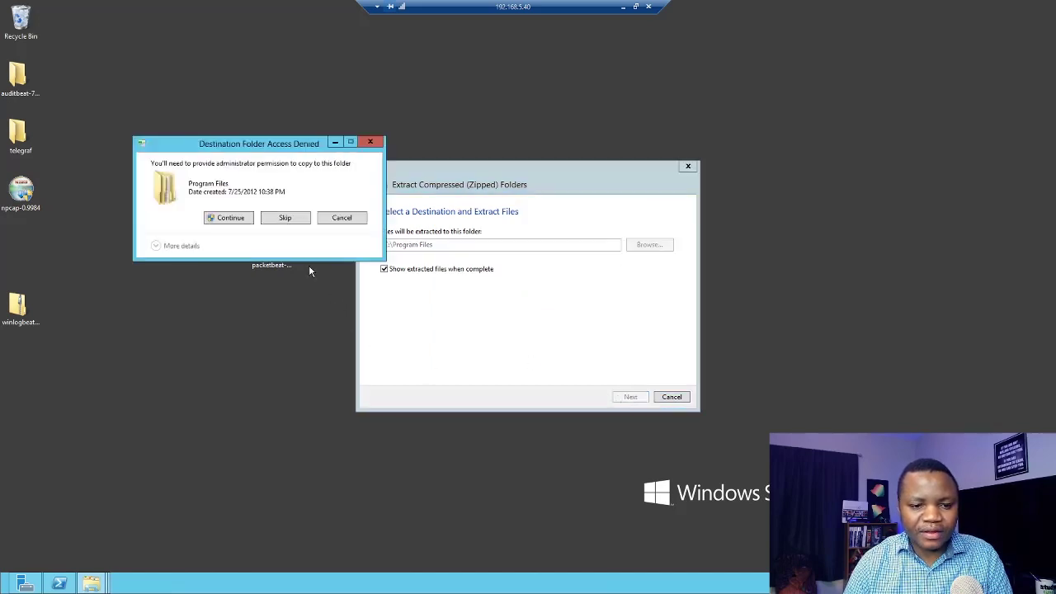
pyautogui.click(225, 219)
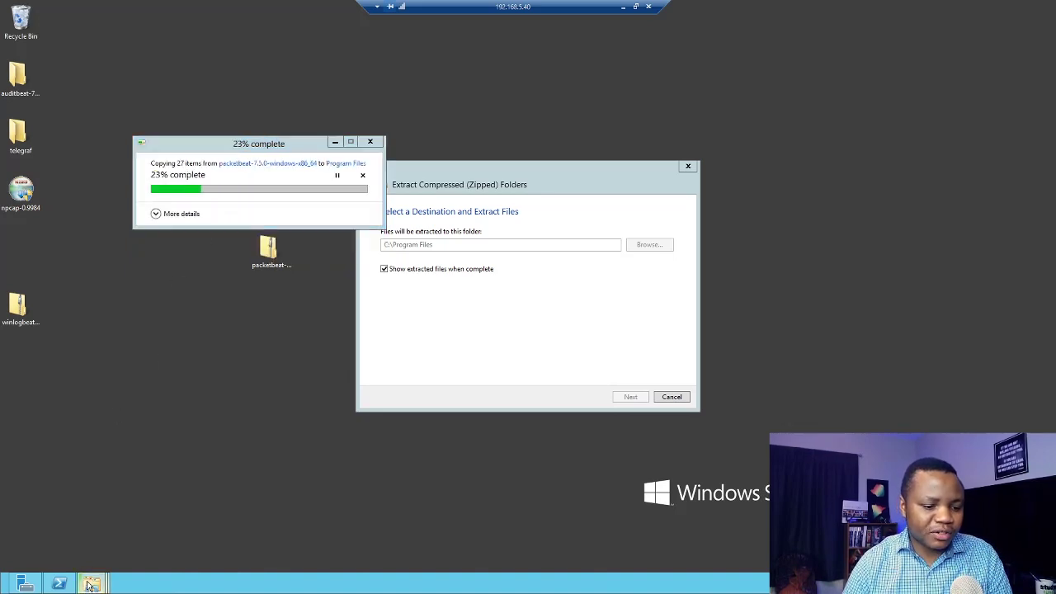
pyautogui.moveTo(91, 583)
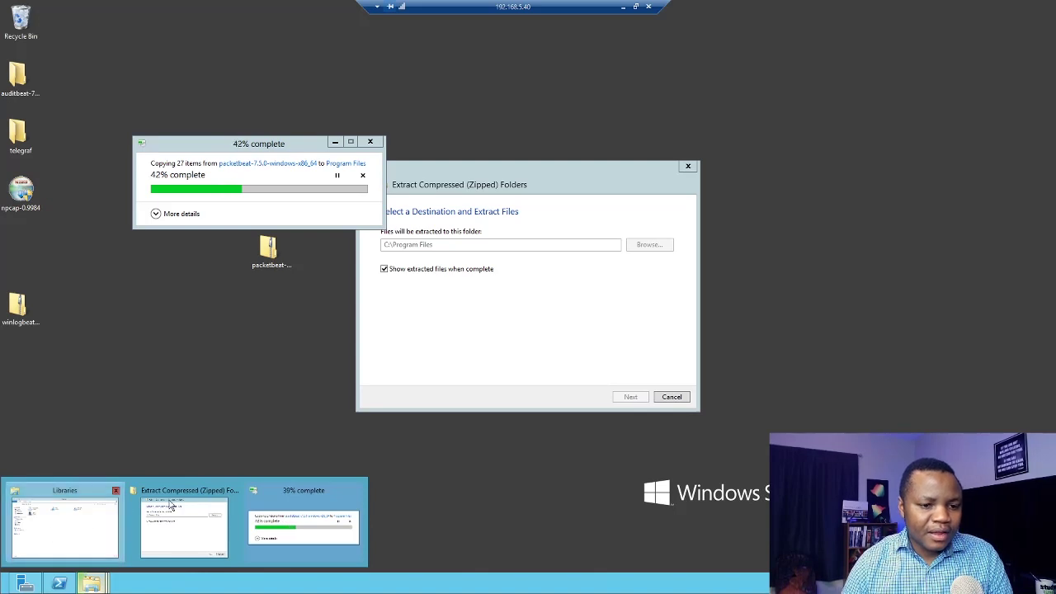
# In File Explorer, browse to C:\Program Files and open the Packetbeat folder.
pyautogui.click(71, 516)
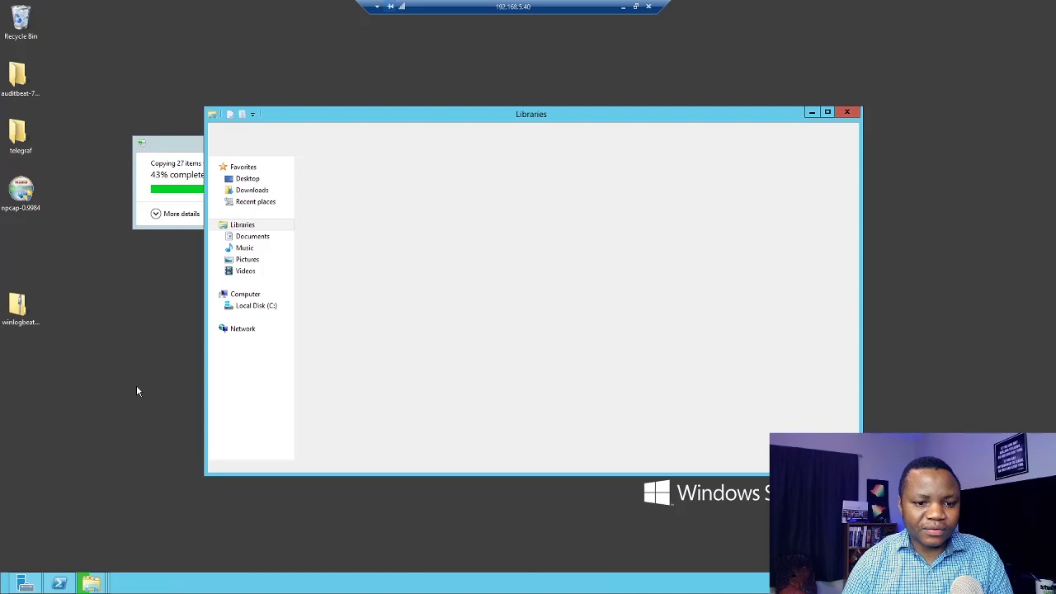
pyautogui.click(247, 295)
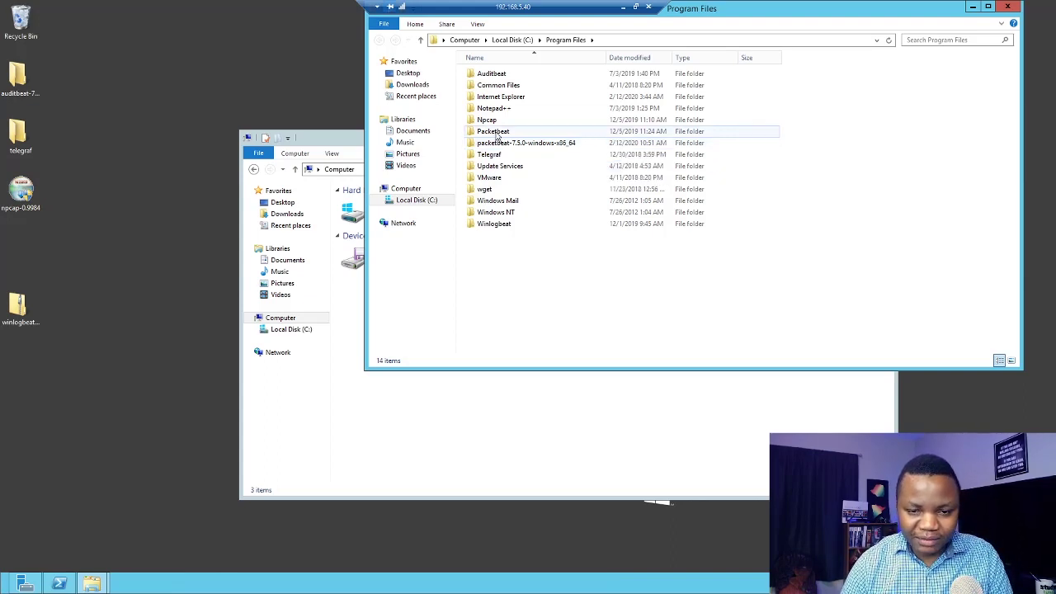
pyautogui.doubleClick(495, 134)
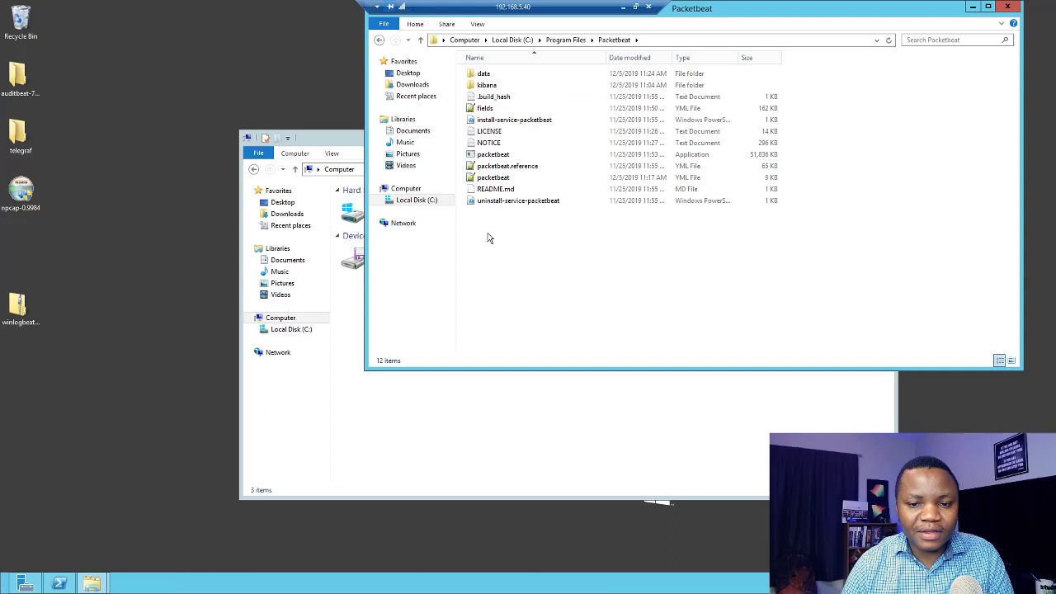
# Open install-service-packetbeat.ps1 in Notepad++ and cancel the offered editor update.
pyautogui.click(507, 119)
pyautogui.rightClick(506, 120)
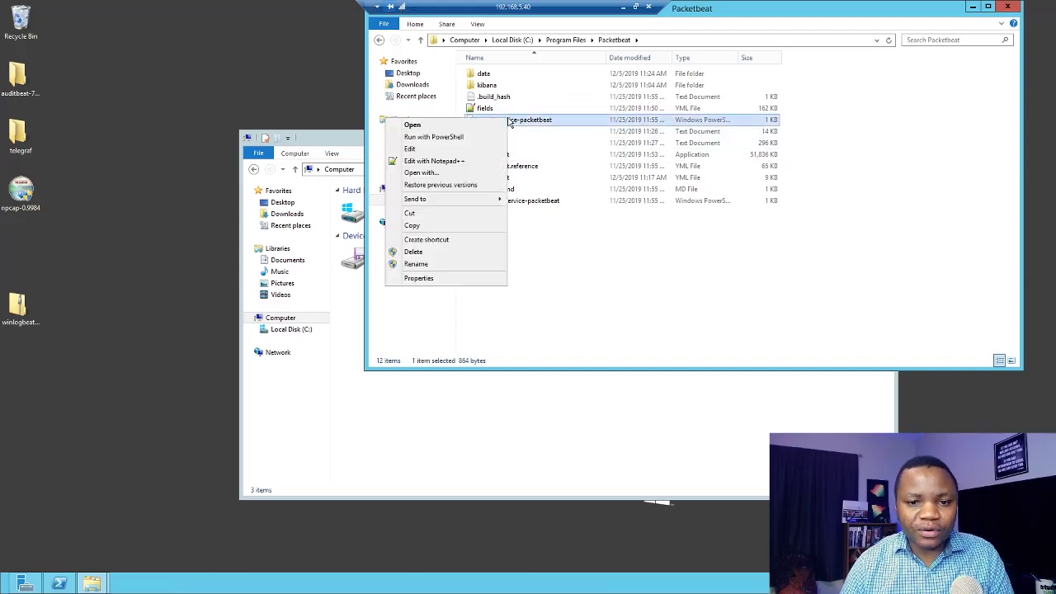
pyautogui.click(447, 162)
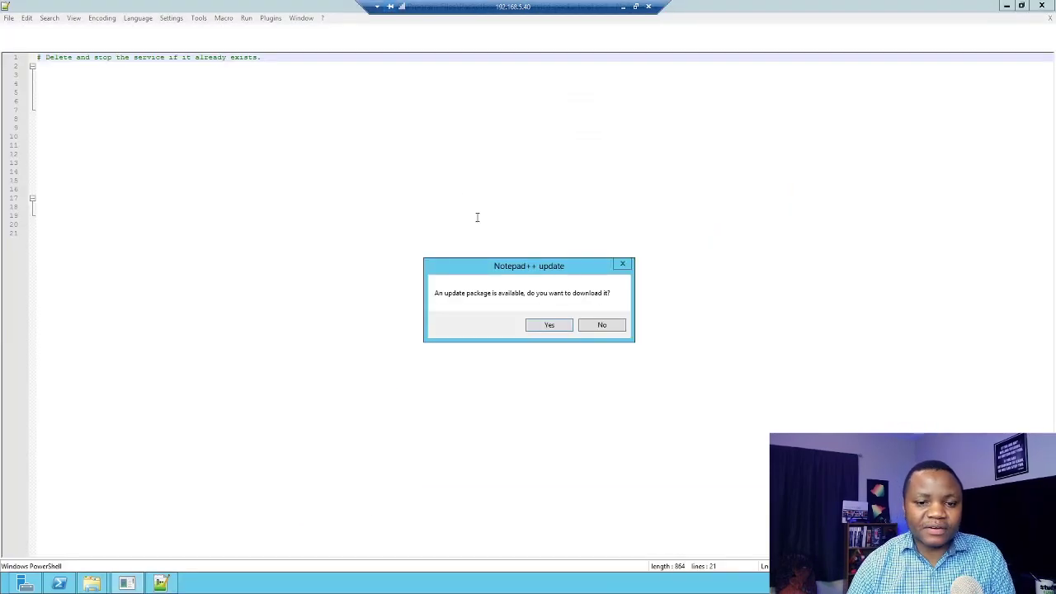
pyautogui.click(546, 325)
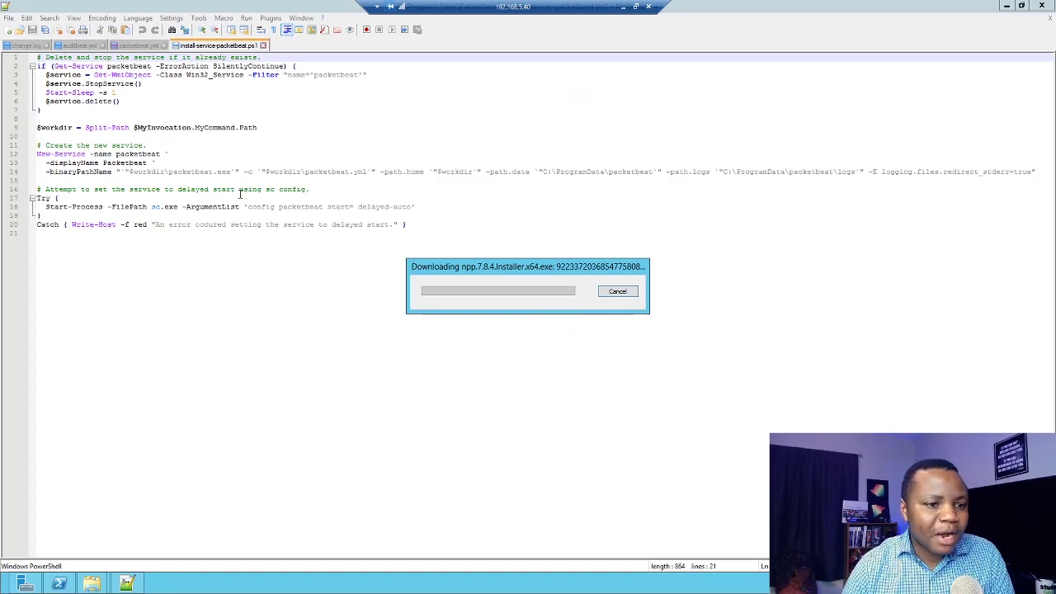
pyautogui.click(617, 292)
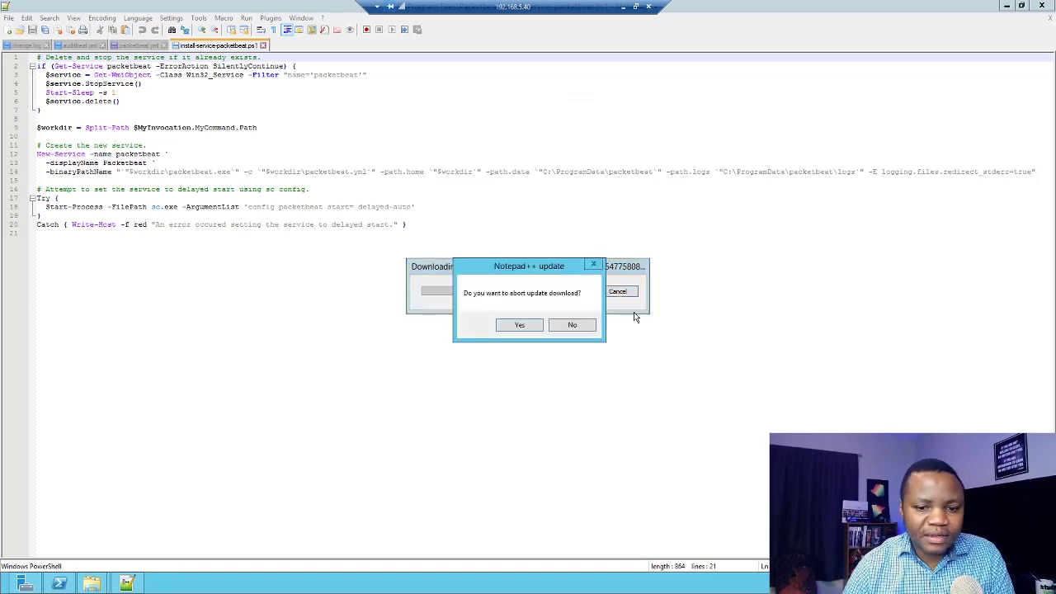
pyautogui.click(516, 326)
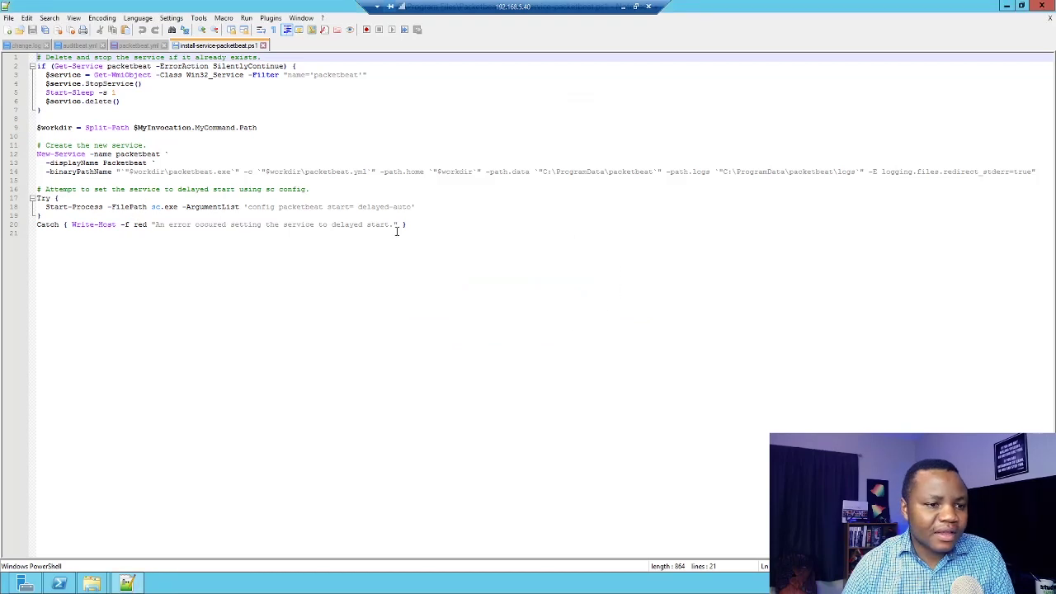
# Review the script's packetbeat.exe binary path and packetbeat\logs path, then minimize Notepad++.
pyautogui.moveTo(396, 231); pyautogui.dragTo(59, 76)
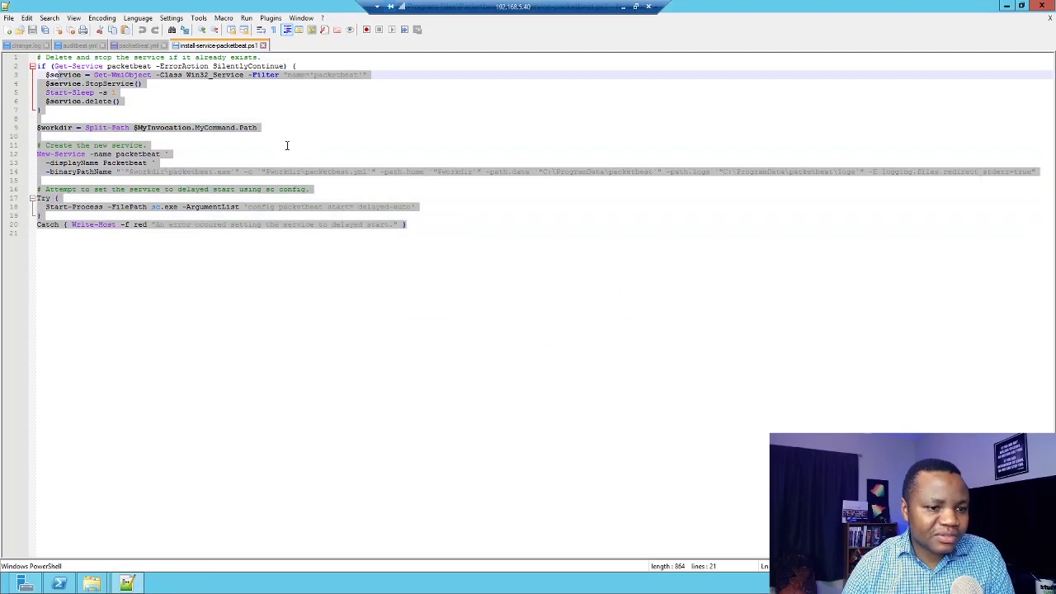
pyautogui.click(288, 145)
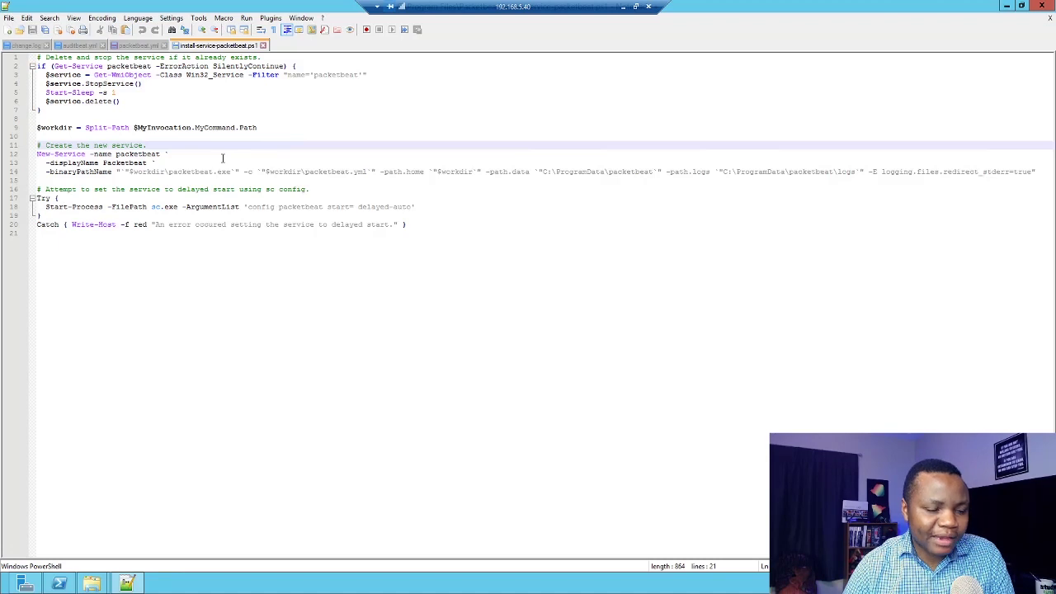
pyautogui.moveTo(230, 171); pyautogui.dragTo(168, 171)
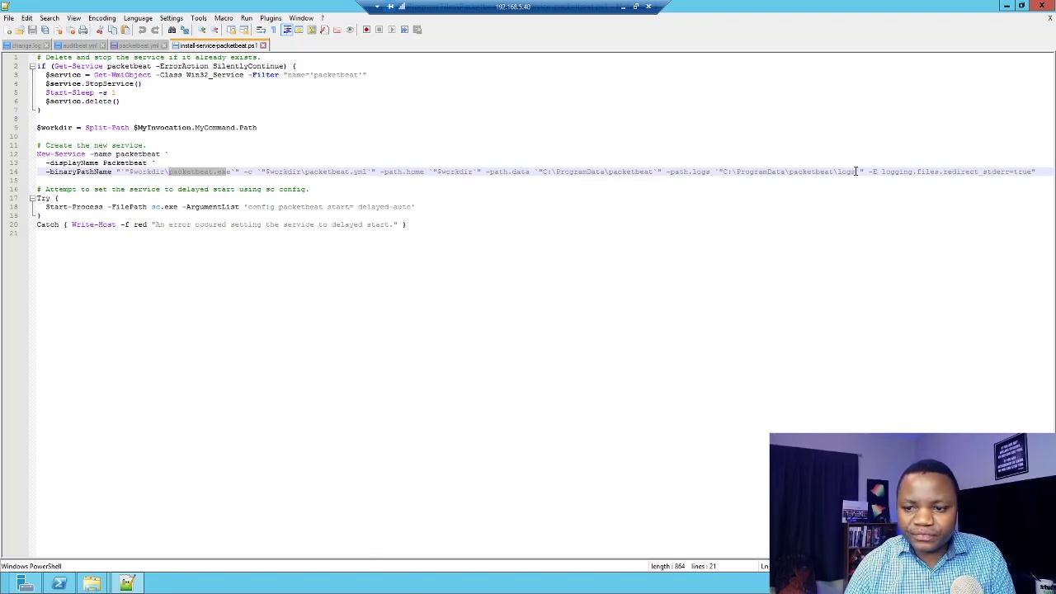
pyautogui.moveTo(856, 171); pyautogui.dragTo(792, 172)
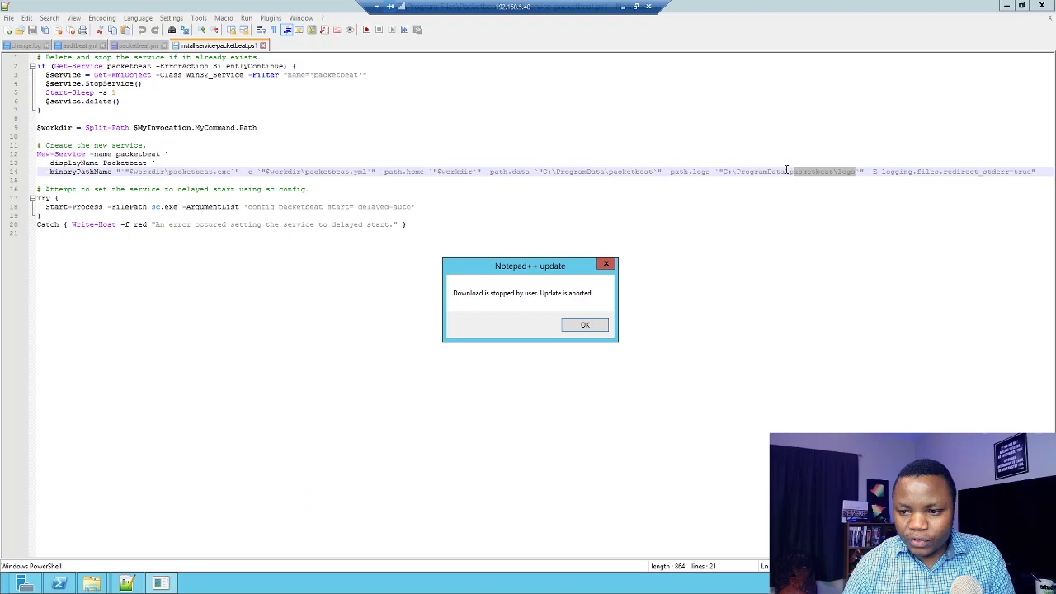
pyautogui.click(584, 327)
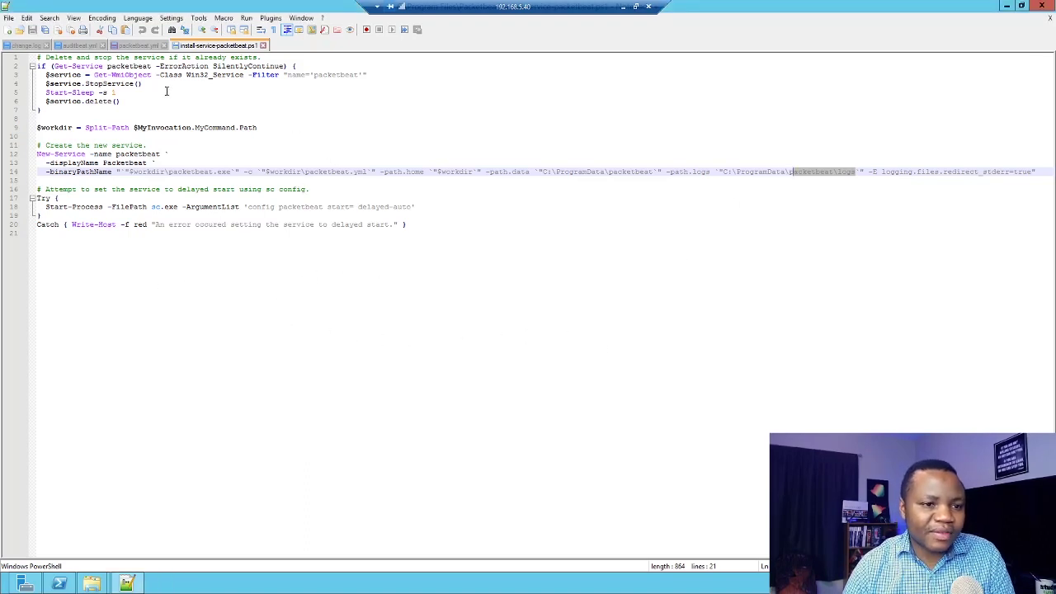
pyautogui.click(1006, 7)
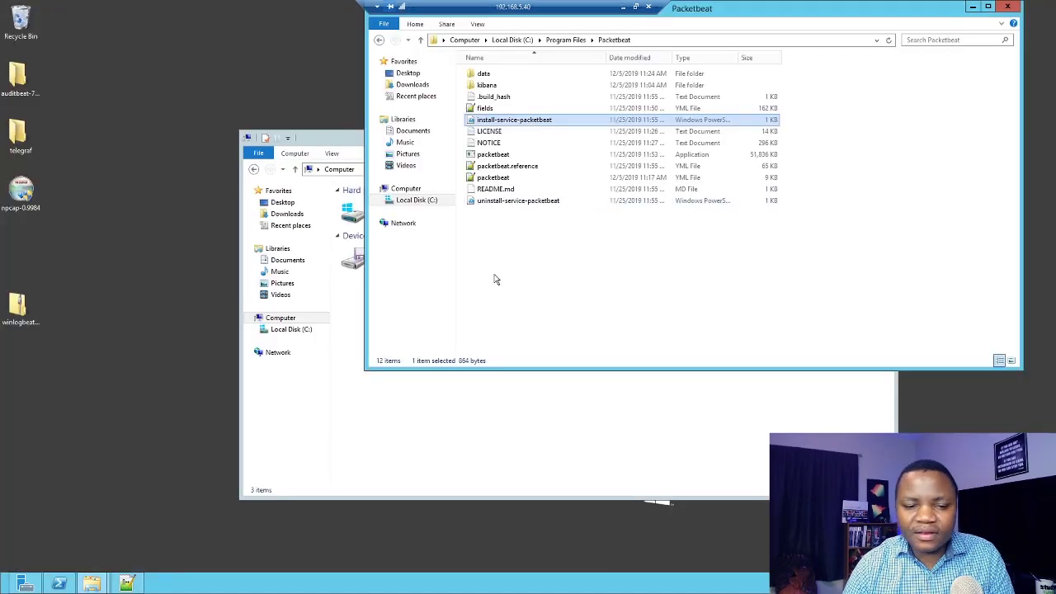
# Open packetbeat.yml in Notepad++ to check its protocol ports, then minimize the editor.
pyautogui.doubleClick(507, 182)
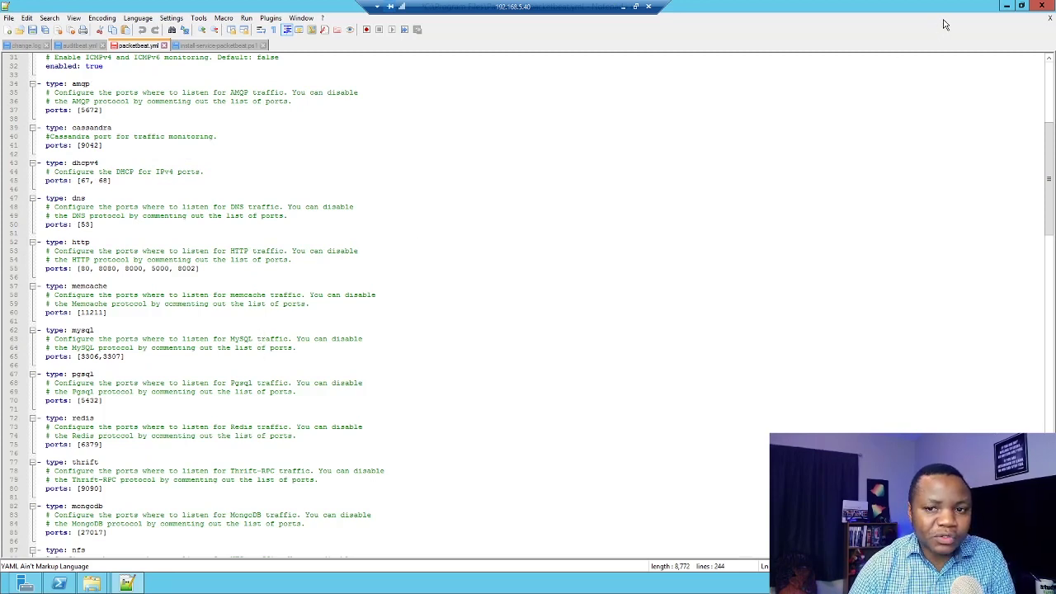
pyautogui.click(1007, 5)
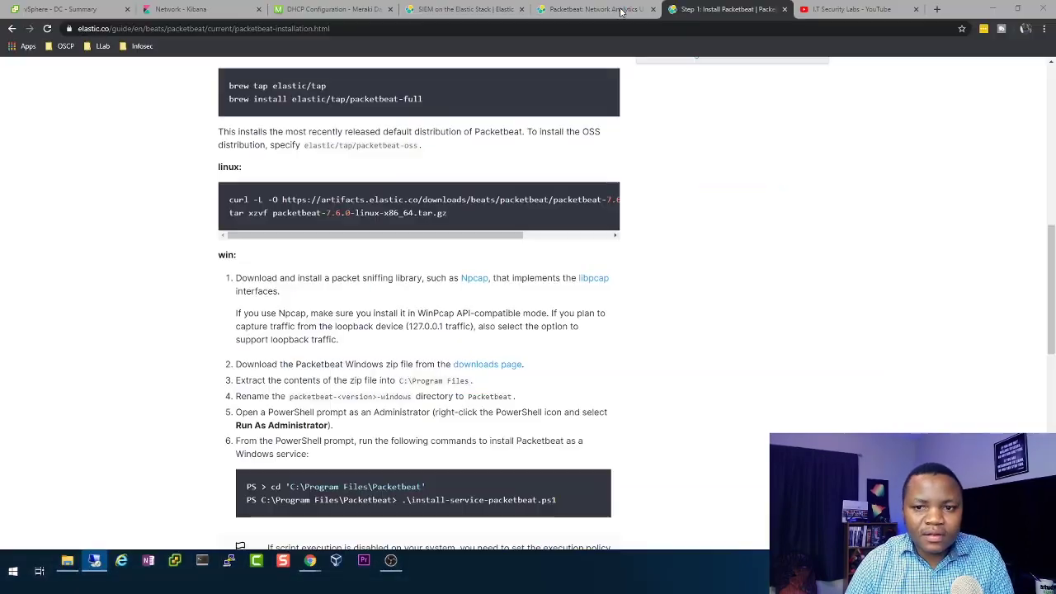
# Back in the Windows install docs, review the C:\Program Files extraction path and the step 4 rename instruction.
pyautogui.click(623, 6)
pyautogui.scroll(-3, 366, 360)
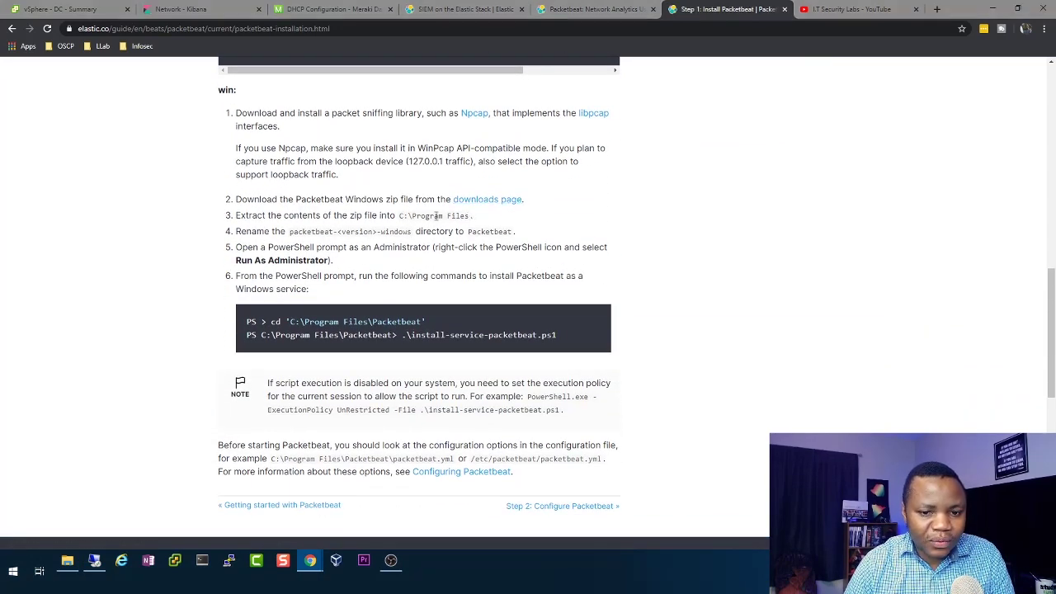
pyautogui.moveTo(468, 216); pyautogui.dragTo(397, 216)
pyautogui.moveTo(506, 232); pyautogui.dragTo(329, 232)
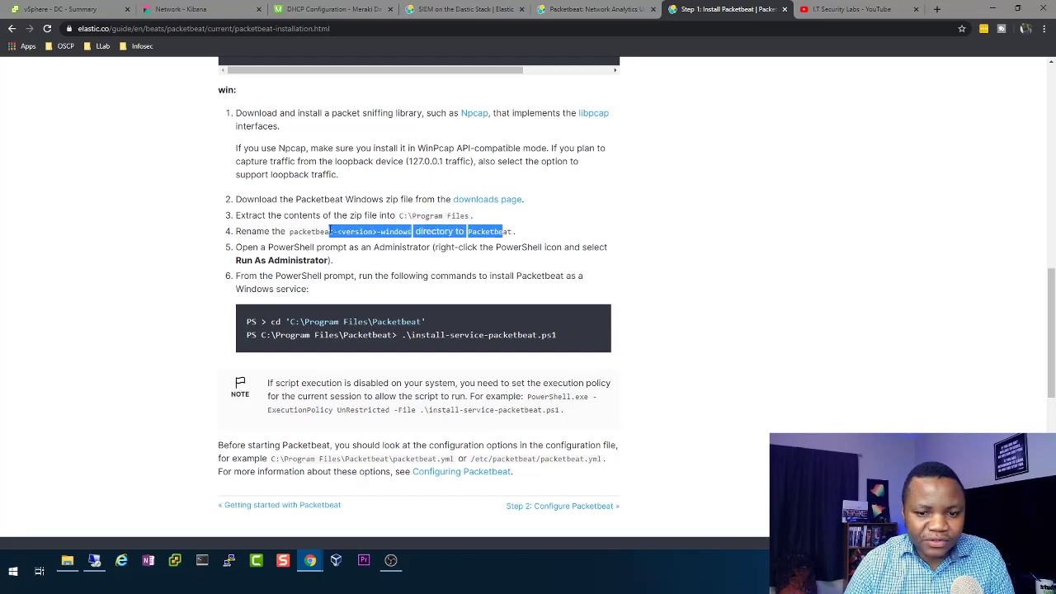
pyautogui.click(302, 272)
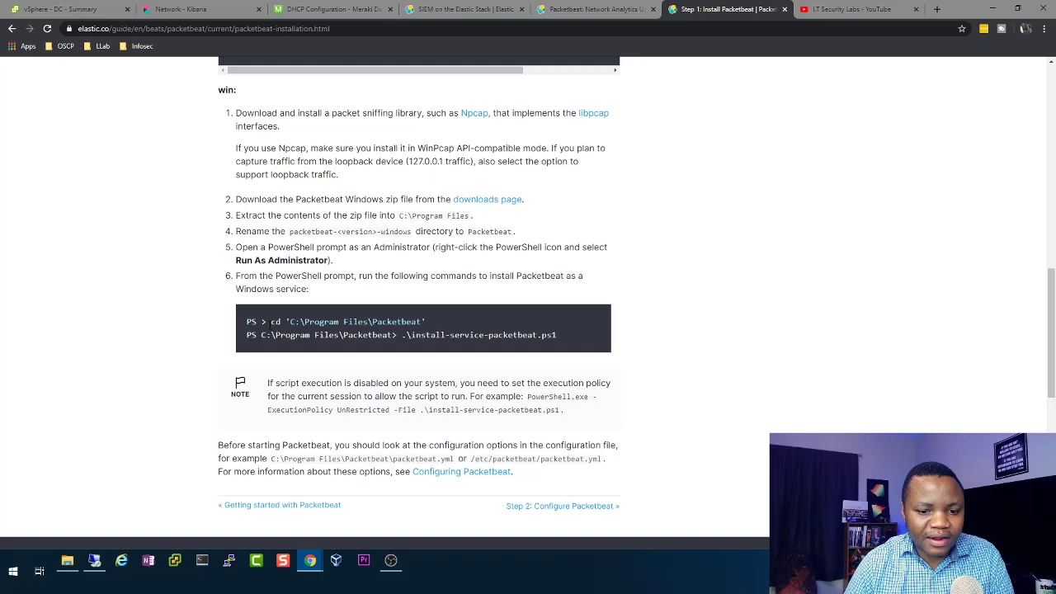
# Copy the cd 'C:\Program Files\Packetbeat' command and return to the remote server.
pyautogui.moveTo(429, 322); pyautogui.dragTo(271, 321)
pyautogui.rightClick(289, 325)
pyautogui.click(333, 333)
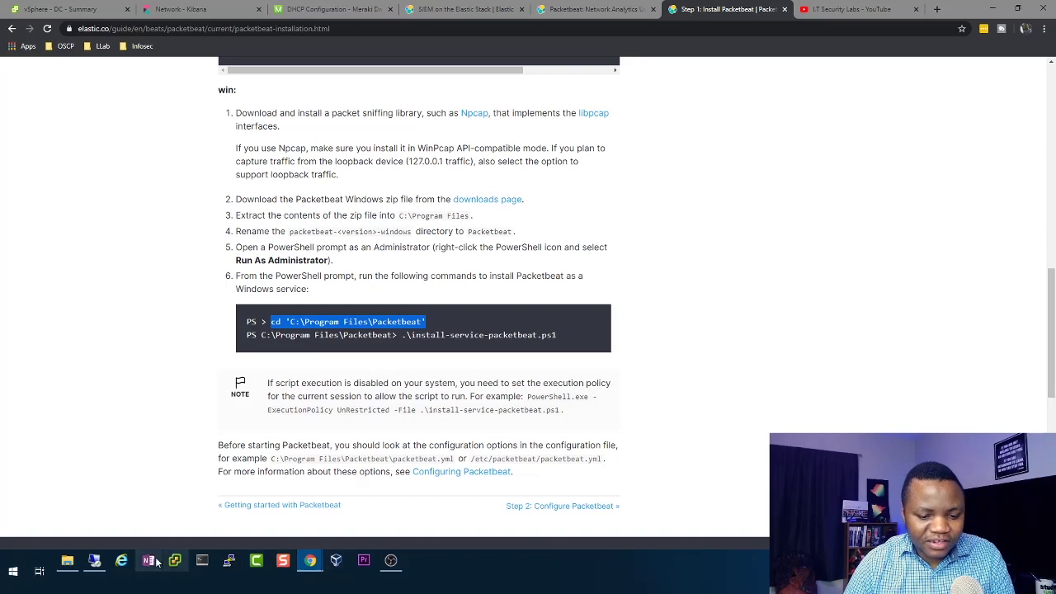
pyautogui.click(95, 561)
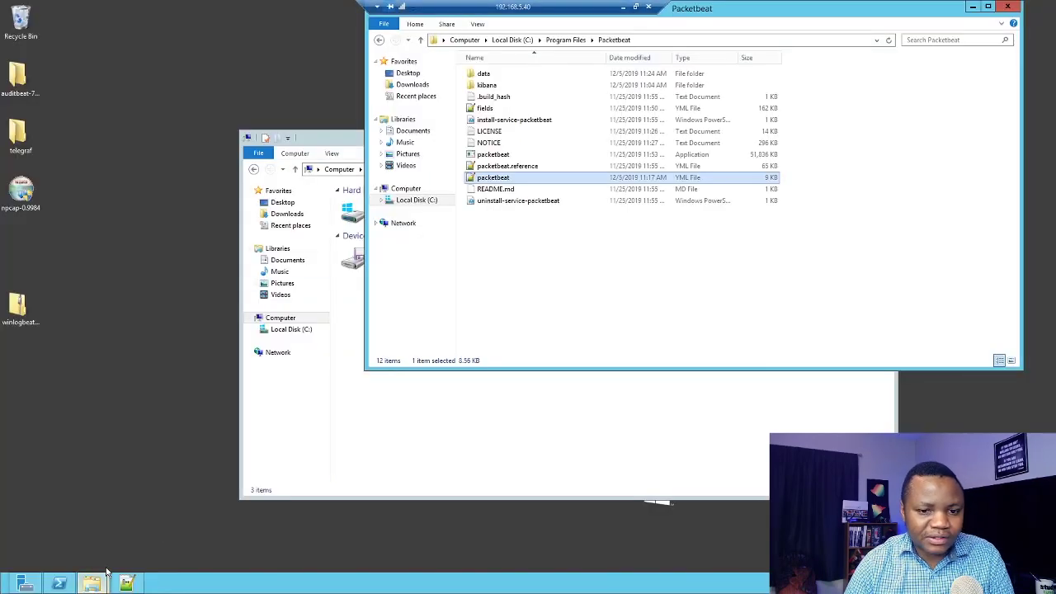
# In PowerShell, run the pasted cd command into C:\Program Files\Packetbeat and list it with dir.
pyautogui.click(60, 584)
pyautogui.rightClick(420, 185)
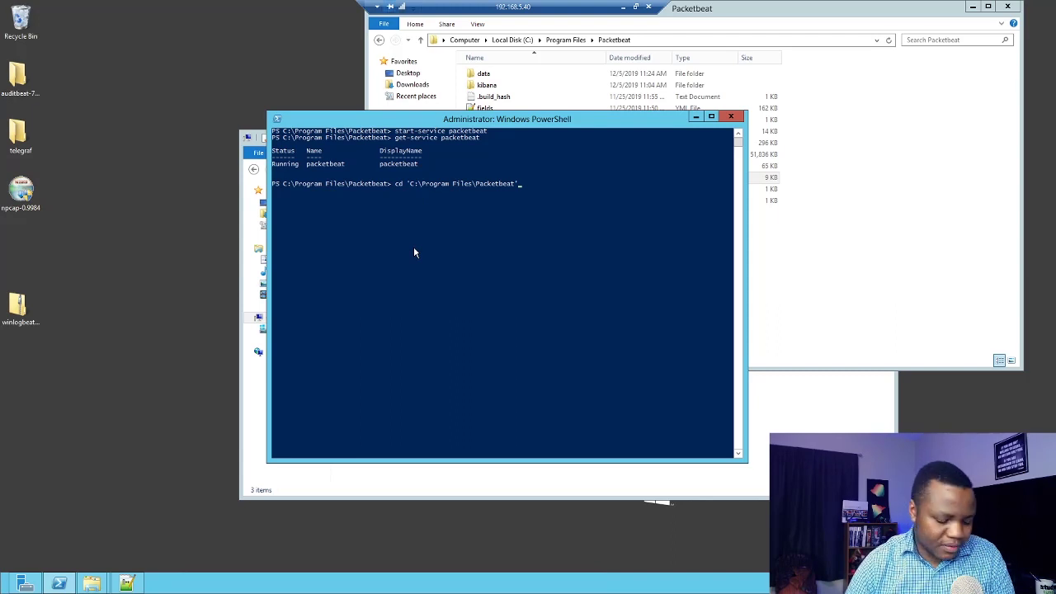
pyautogui.press('Return')
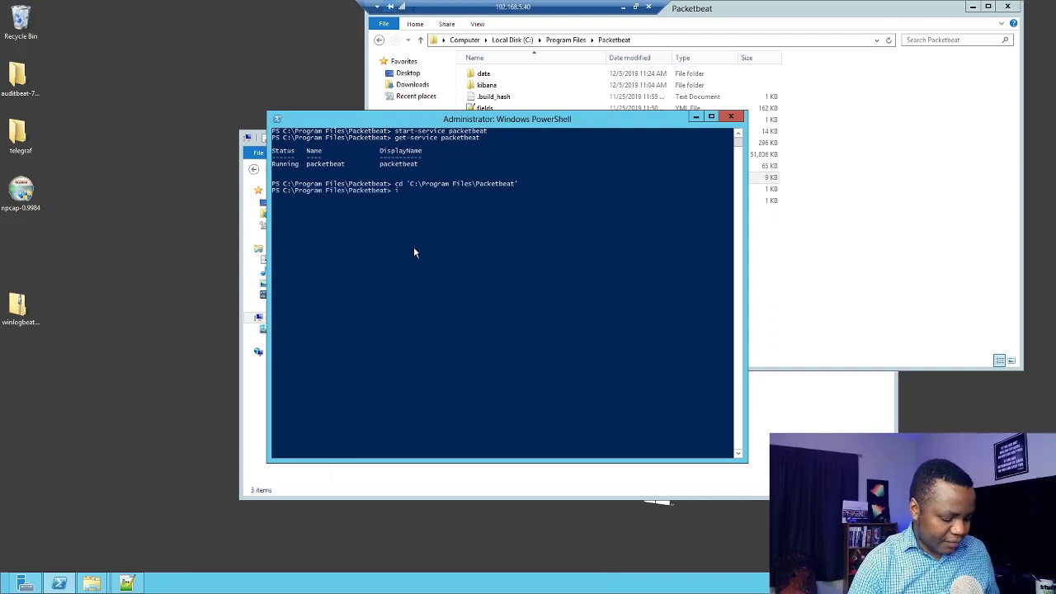
pyautogui.write('dir')
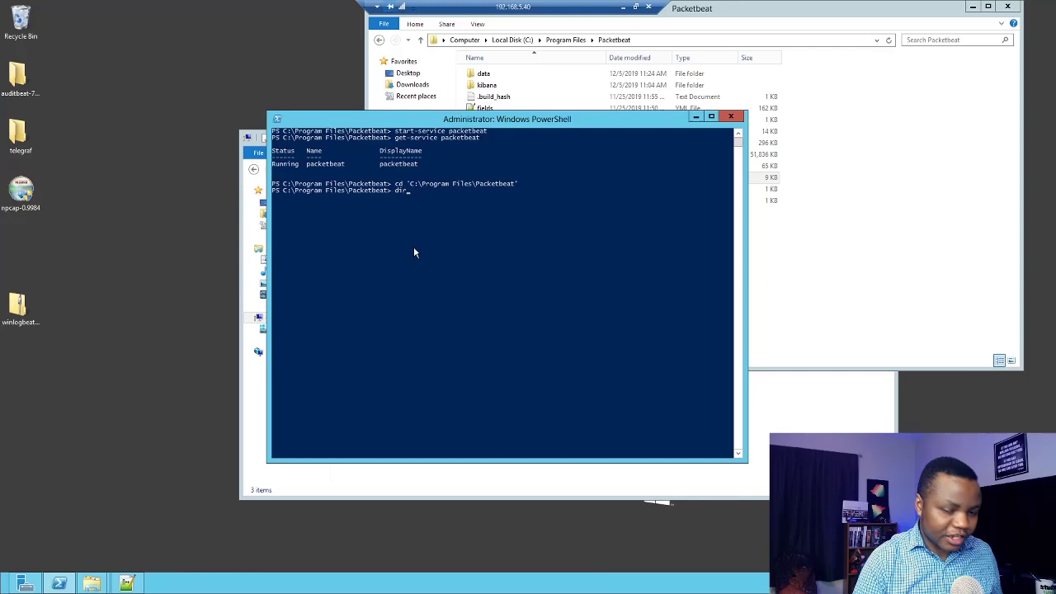
pyautogui.press('Return')
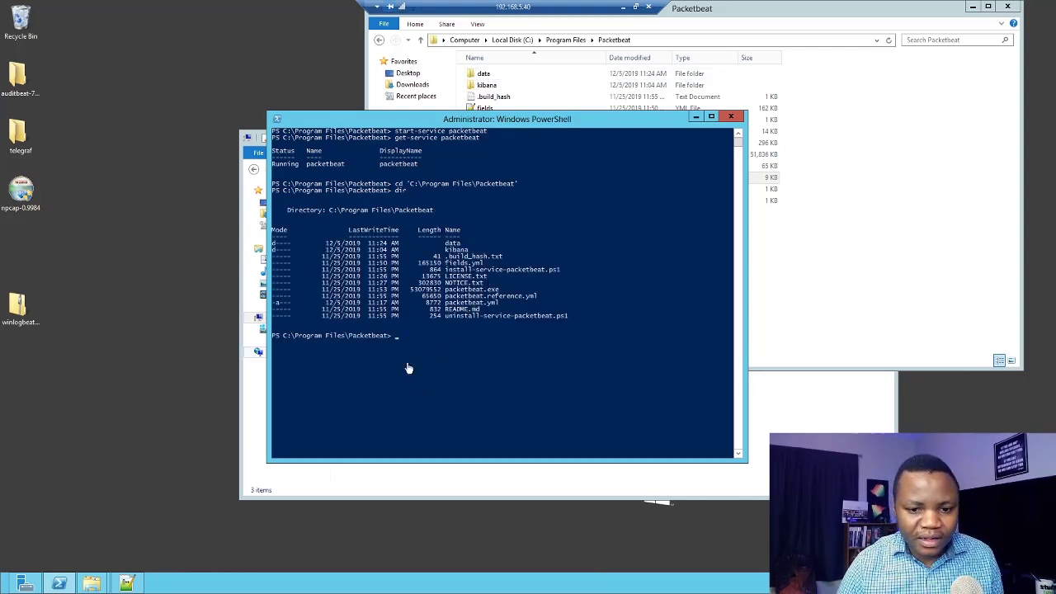
# Copy the .\install-service-packetbeat.ps1 command from the docs and return to the server.
pyautogui.click(623, 10)
pyautogui.click(485, 337)
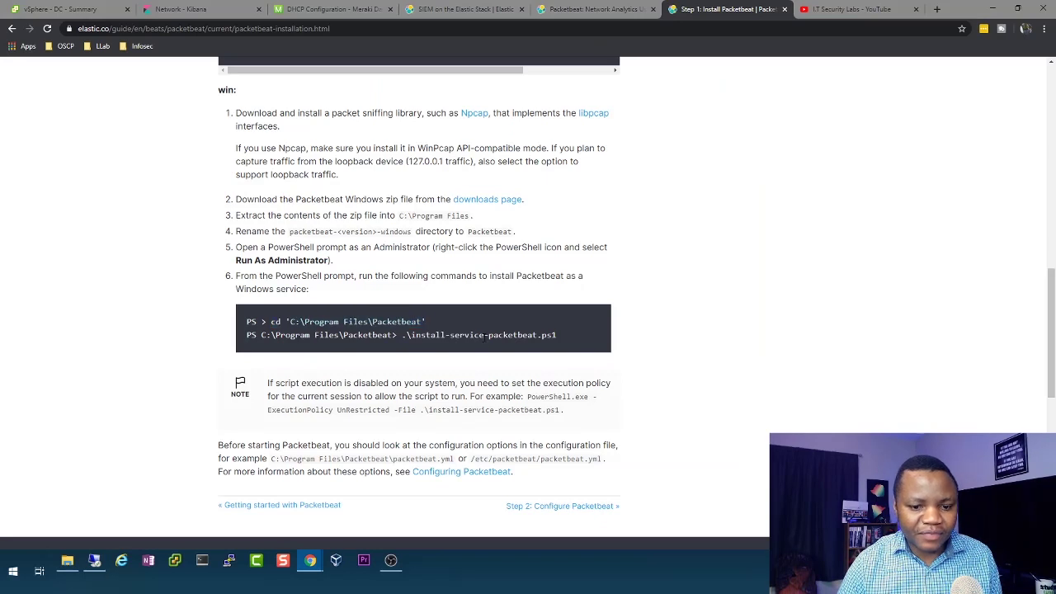
pyautogui.moveTo(559, 335); pyautogui.dragTo(402, 335)
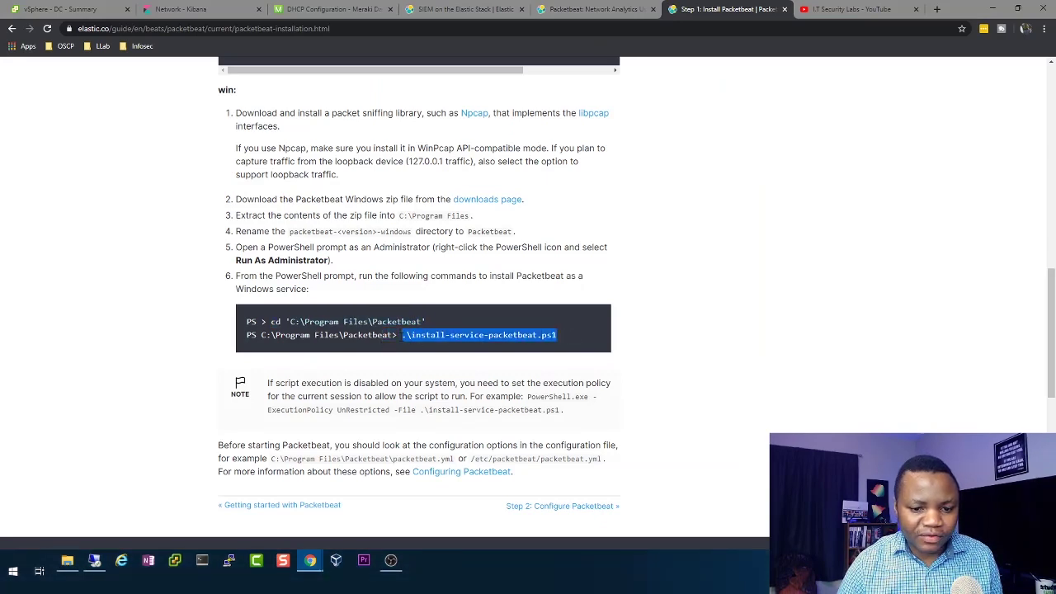
pyautogui.rightClick(403, 336)
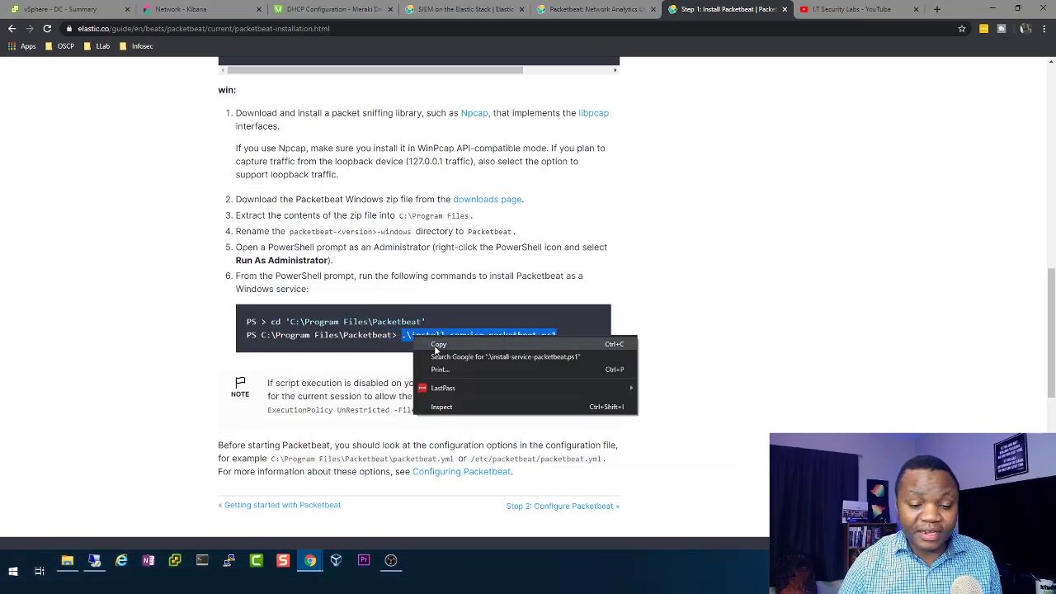
pyautogui.click(433, 345)
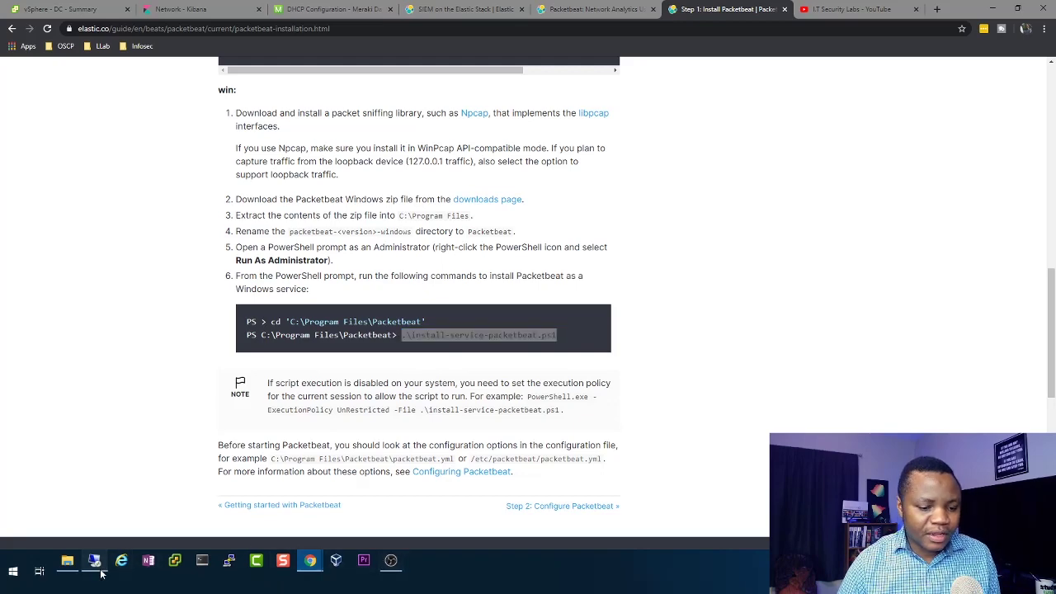
pyautogui.click(95, 560)
# Paste the install command, erase it, and open the Configuring Packetbeat documentation page.
pyautogui.rightClick(422, 338)
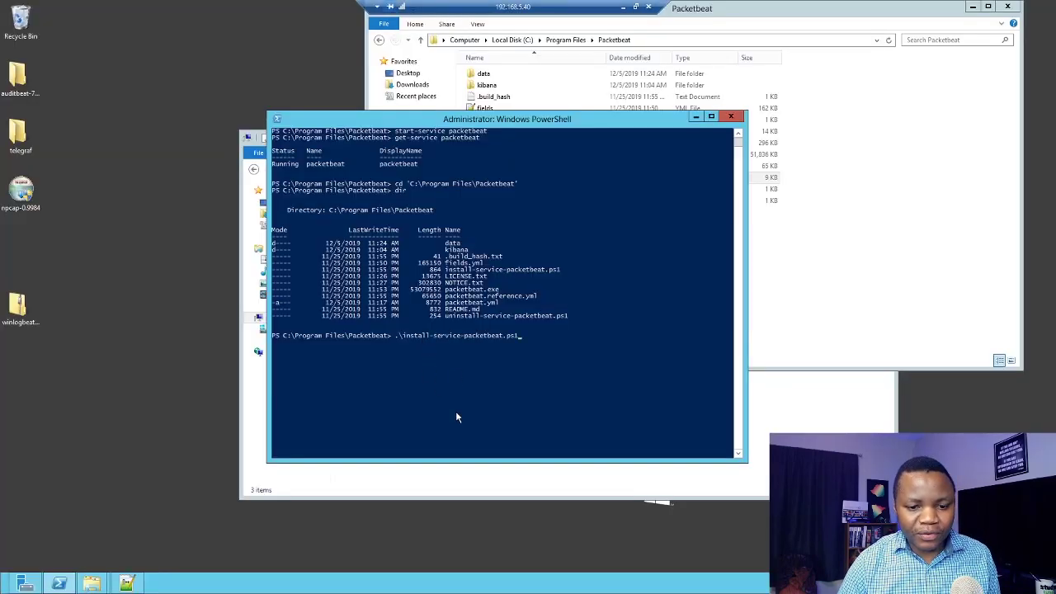
pyautogui.press('BackSpace')
pyautogui.press('BackSpace')
pyautogui.press('BackSpace')
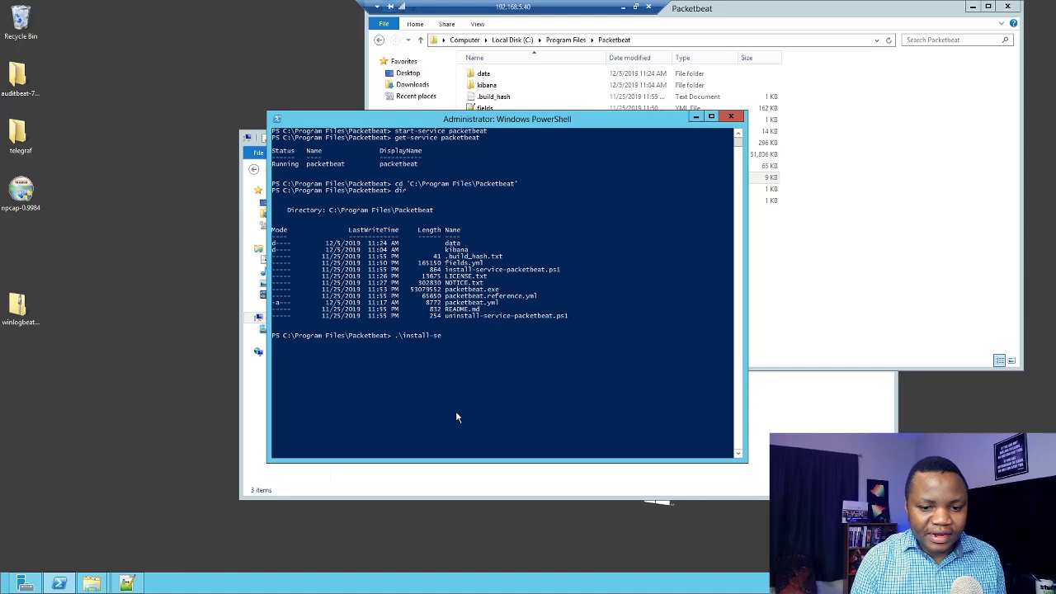
pyautogui.press('BackSpace')
pyautogui.press('BackSpace')
pyautogui.press('BackSpace')
pyautogui.press('BackSpace')
pyautogui.press('BackSpace')
pyautogui.press('BackSpace')
pyautogui.press('BackSpace')
pyautogui.press('BackSpace')
pyautogui.press('BackSpace')
pyautogui.press('BackSpace')
pyautogui.press('BackSpace')
pyautogui.press('BackSpace')
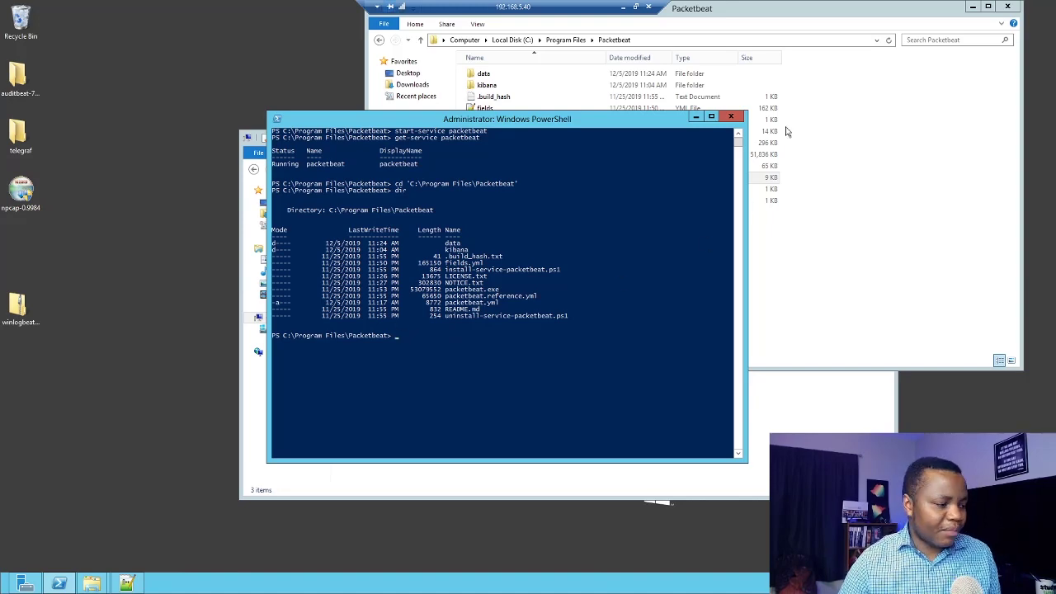
pyautogui.click(625, 10)
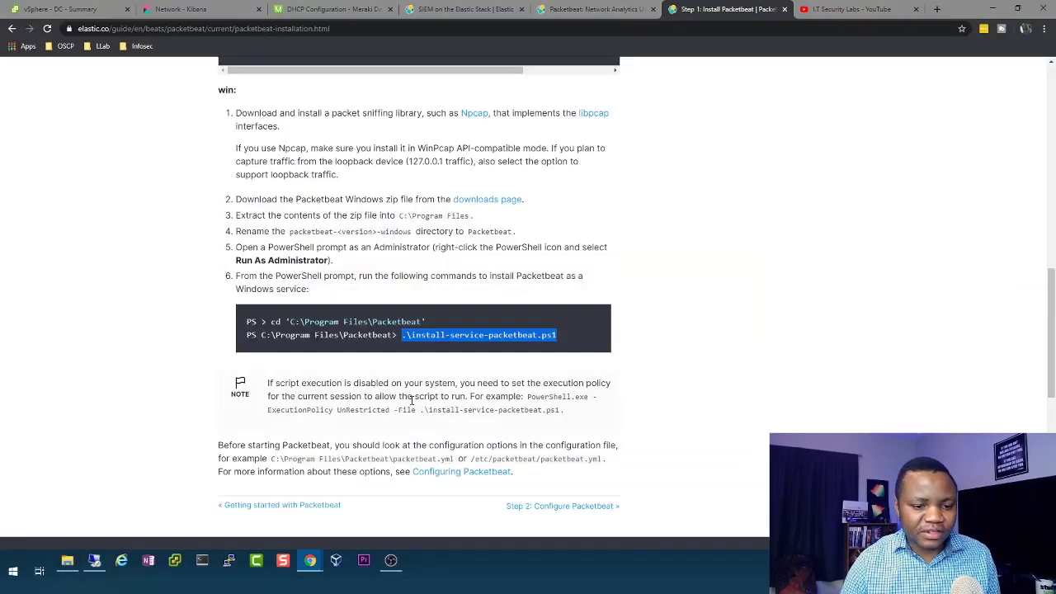
pyautogui.click(464, 473)
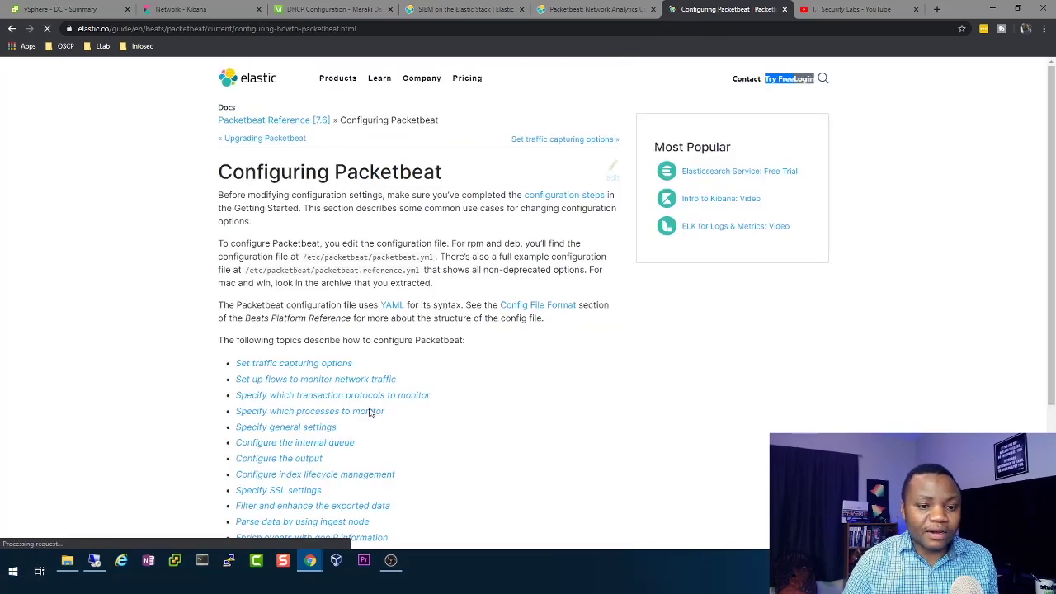
# Scroll through the Configuring Packetbeat page, then go back to the server's PowerShell prompt.
pyautogui.scroll(-2, 397, 299)
pyautogui.scroll(-2, 397, 299)
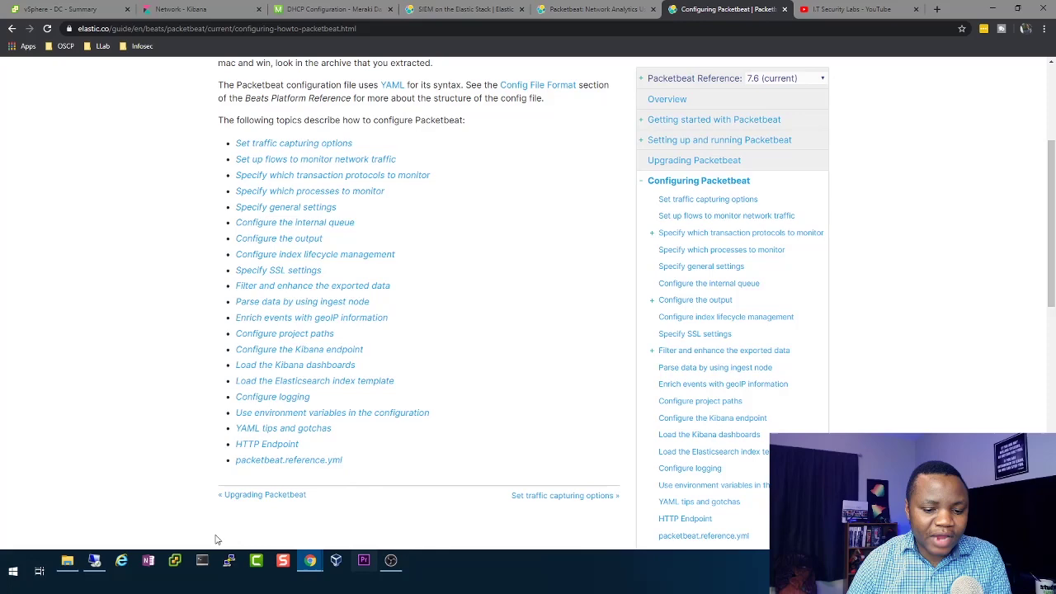
pyautogui.click(94, 561)
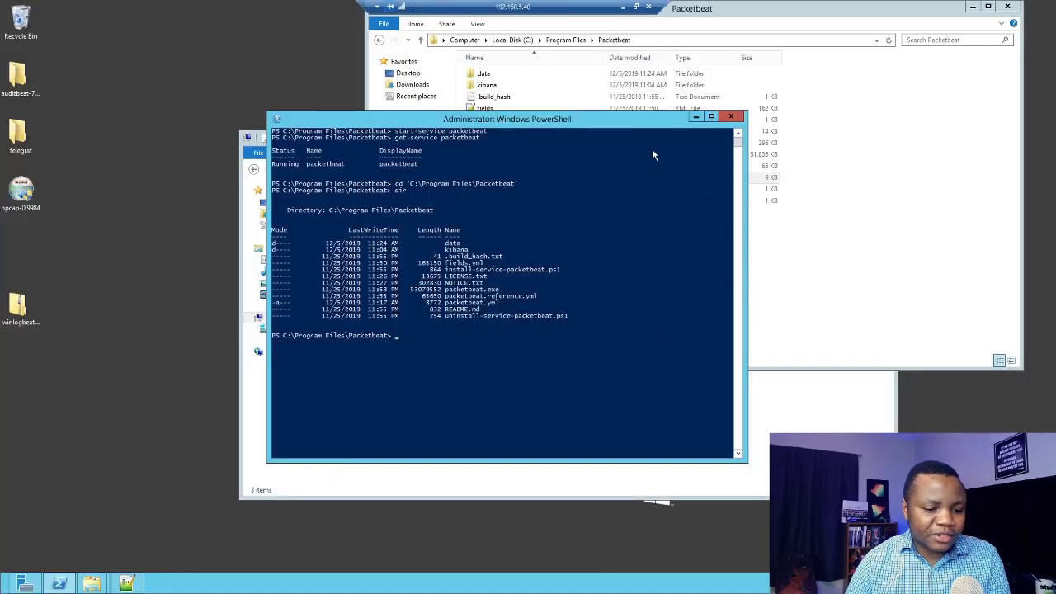
# Open packetbeat.yml in Notepad++, check the packetbeat.interfaces.device setting on line 14, then minimize it.
pyautogui.click(695, 116)
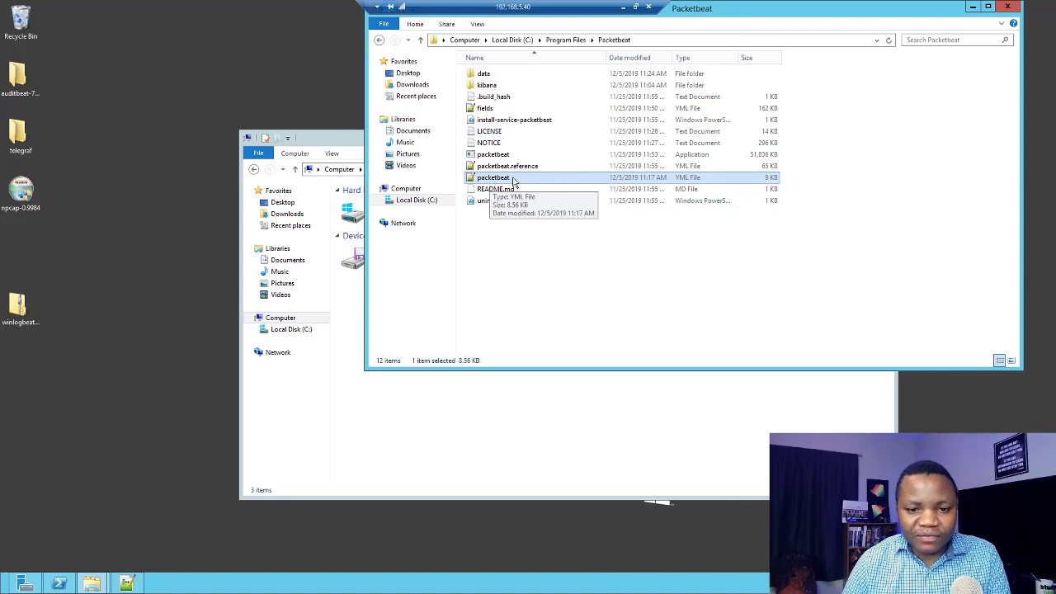
pyautogui.doubleClick(504, 182)
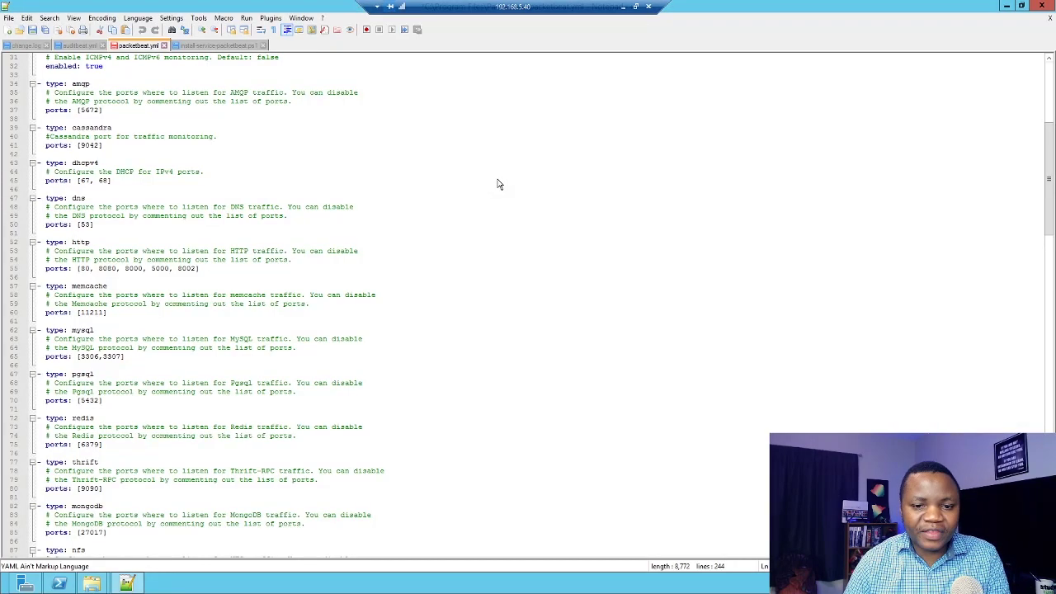
pyautogui.scroll(10, 244, 215)
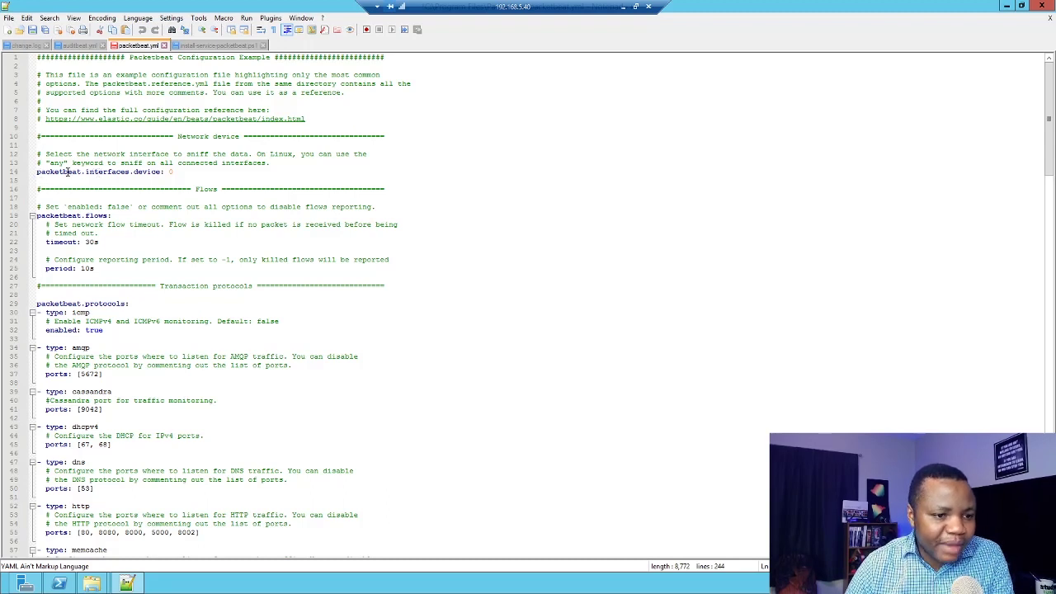
pyautogui.moveTo(171, 167); pyautogui.dragTo(27, 178)
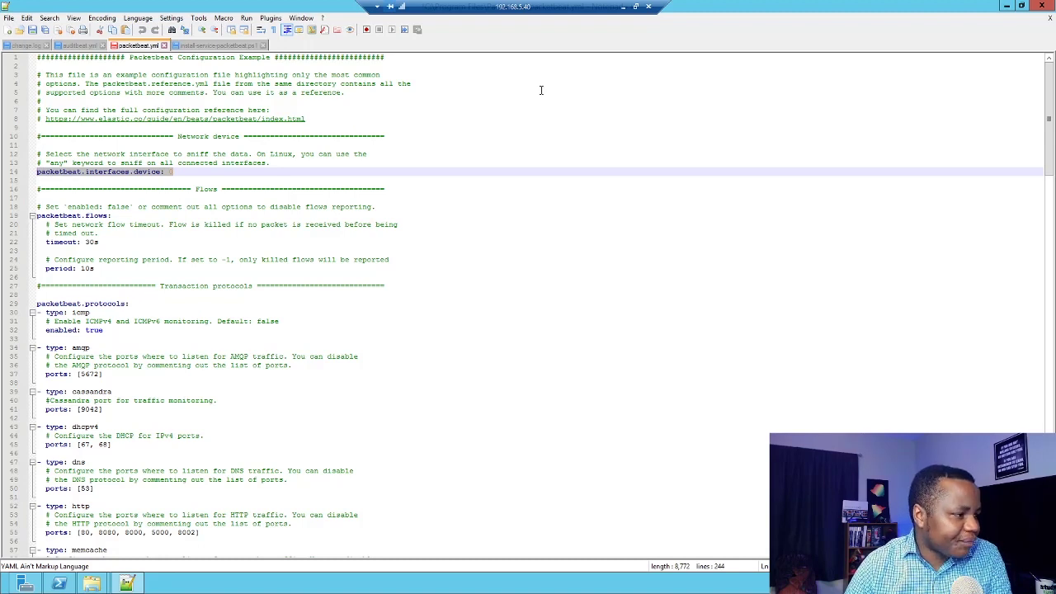
pyautogui.click(1005, 7)
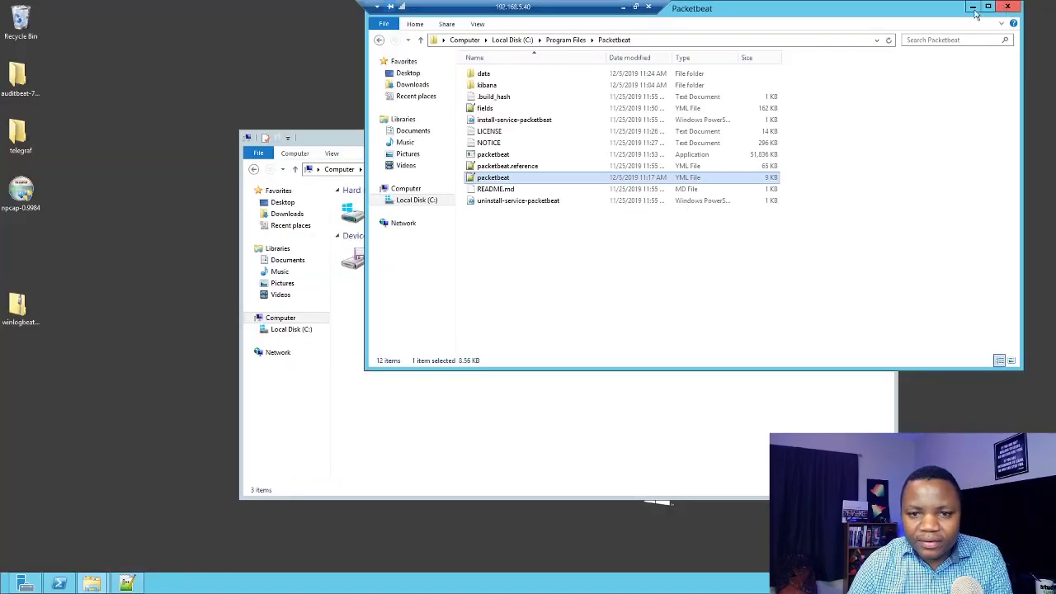
# Launch the npcap desktop icon, then restore packetbeat.yml in Notepad++.
pyautogui.doubleClick(18, 207)
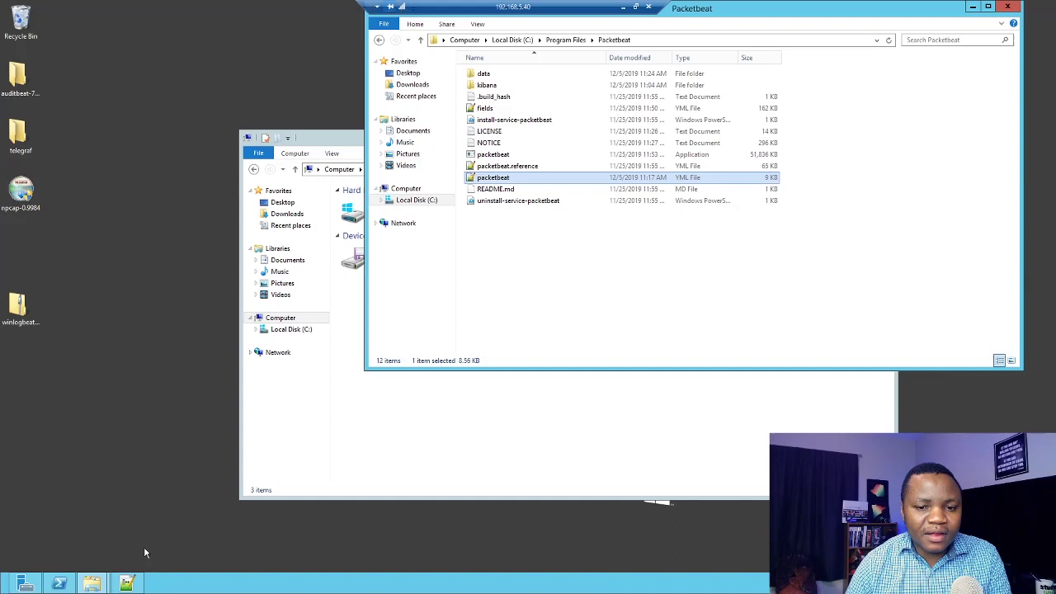
pyautogui.click(126, 584)
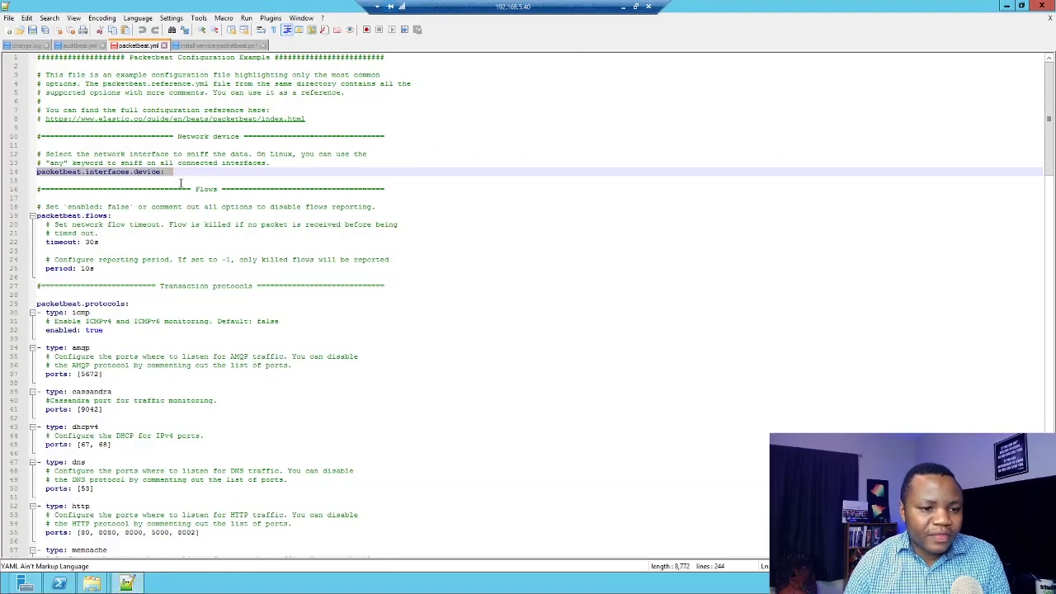
pyautogui.click(171, 178)
pyautogui.click(178, 171)
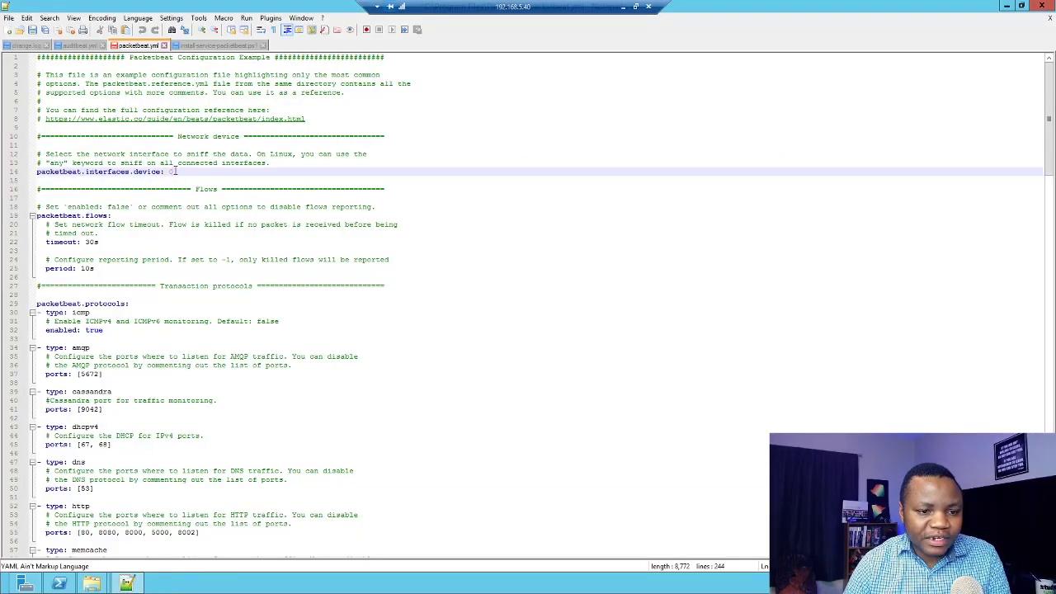
pyautogui.moveTo(178, 171); pyautogui.dragTo(135, 171)
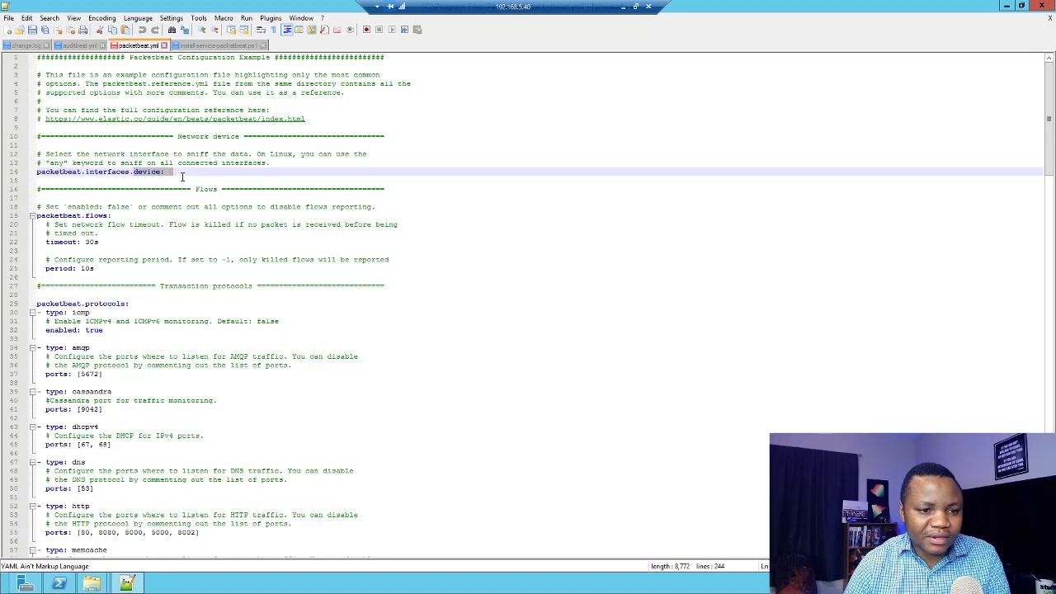
pyautogui.click(66, 250)
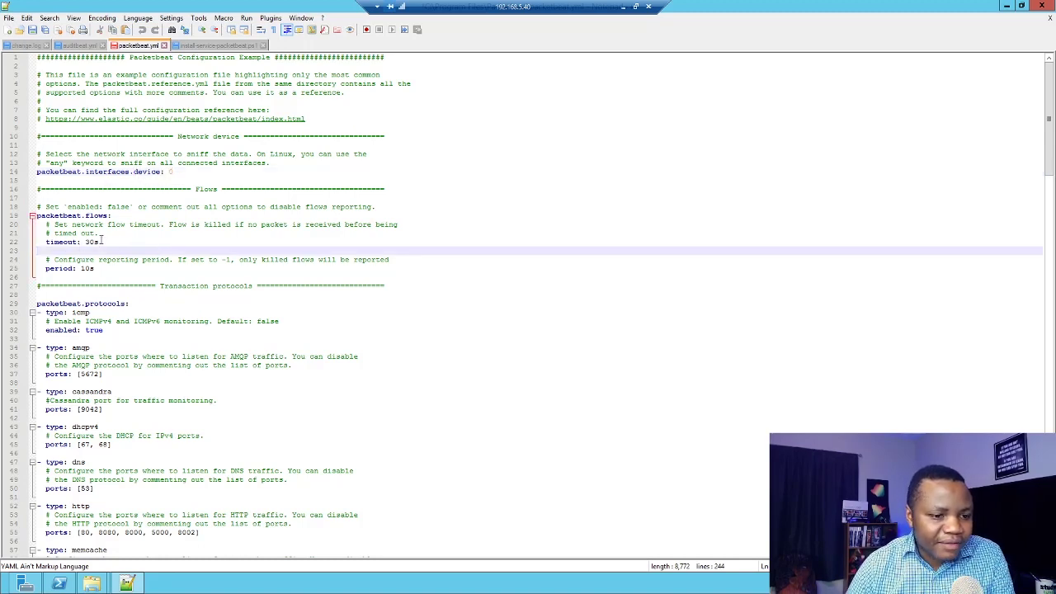
pyautogui.scroll(-2, 151, 307)
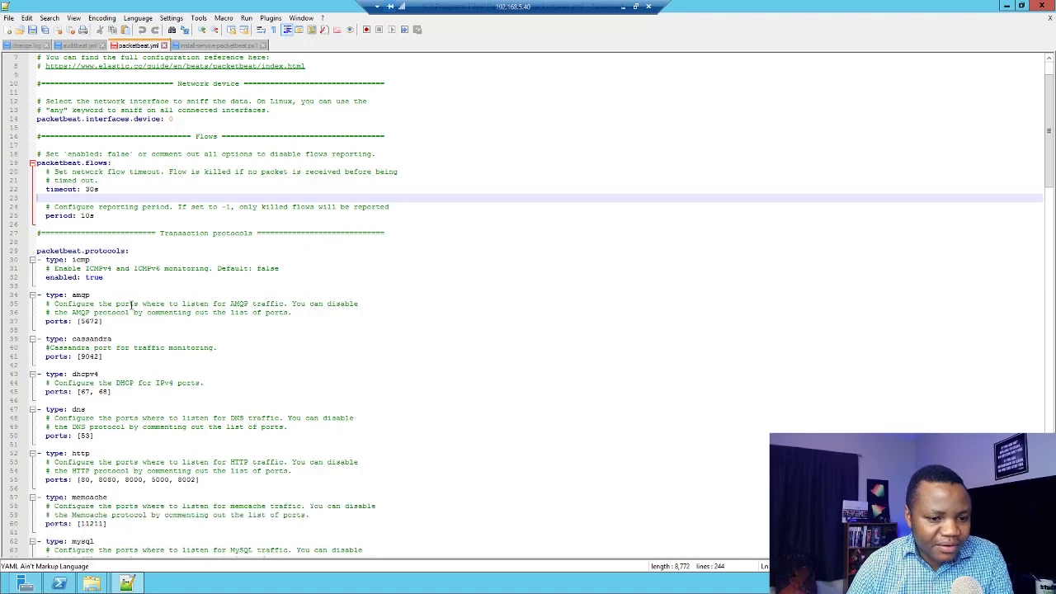
pyautogui.scroll(-3, 132, 306)
pyautogui.scroll(-2, 131, 304)
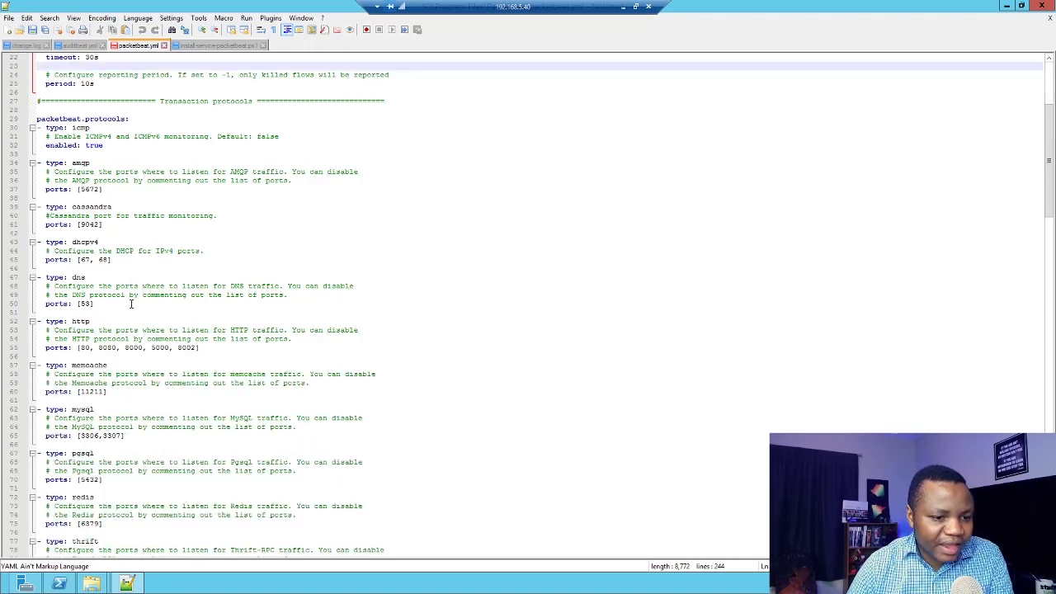
pyautogui.scroll(-2, 131, 304)
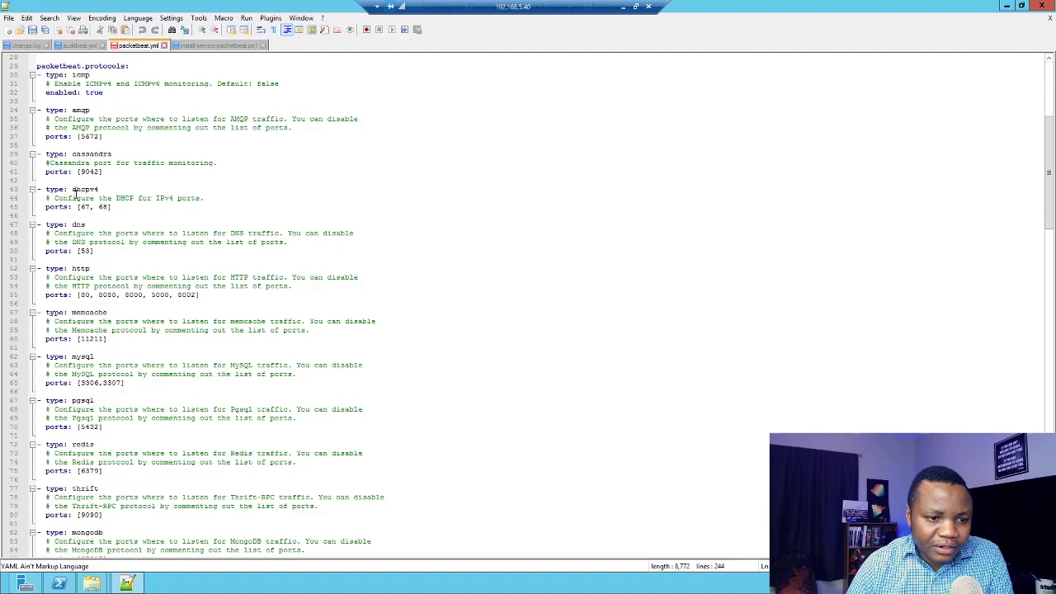
pyautogui.doubleClick(82, 189)
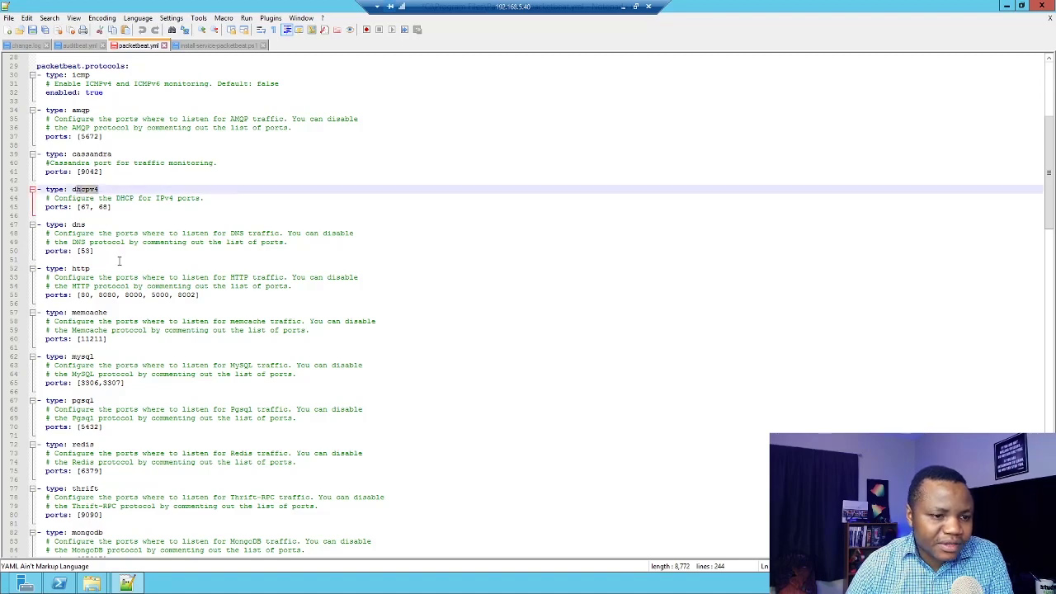
pyautogui.scroll(-4, 119, 261)
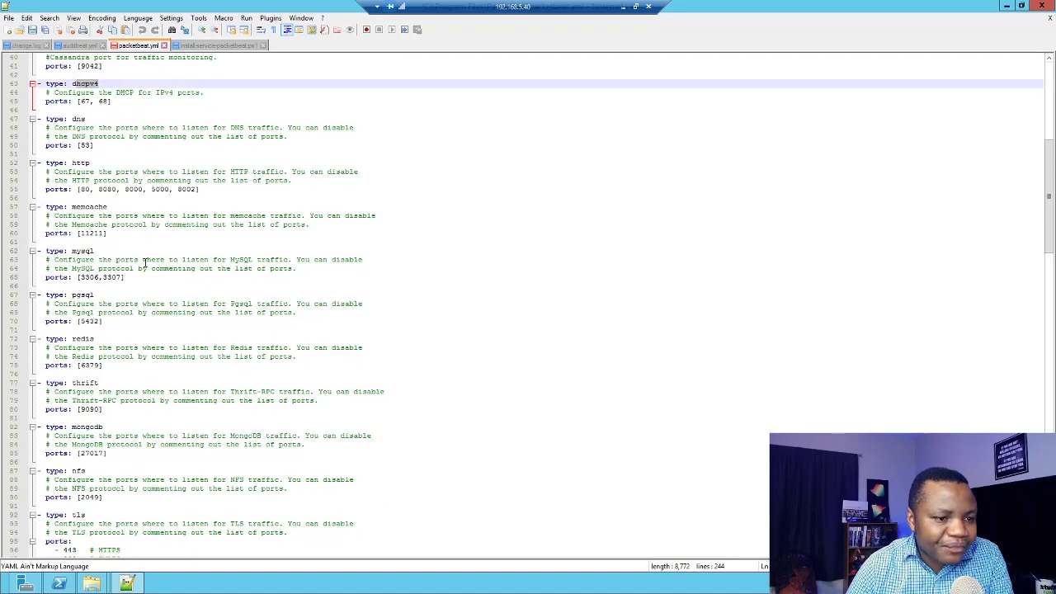
pyautogui.scroll(-7, 145, 264)
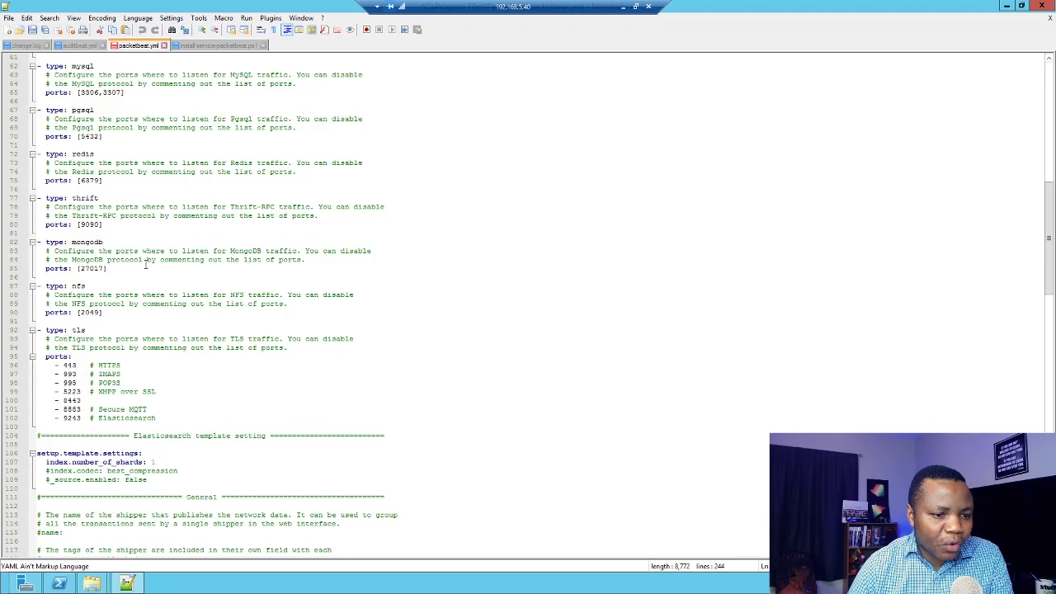
pyautogui.scroll(-8, 152, 264)
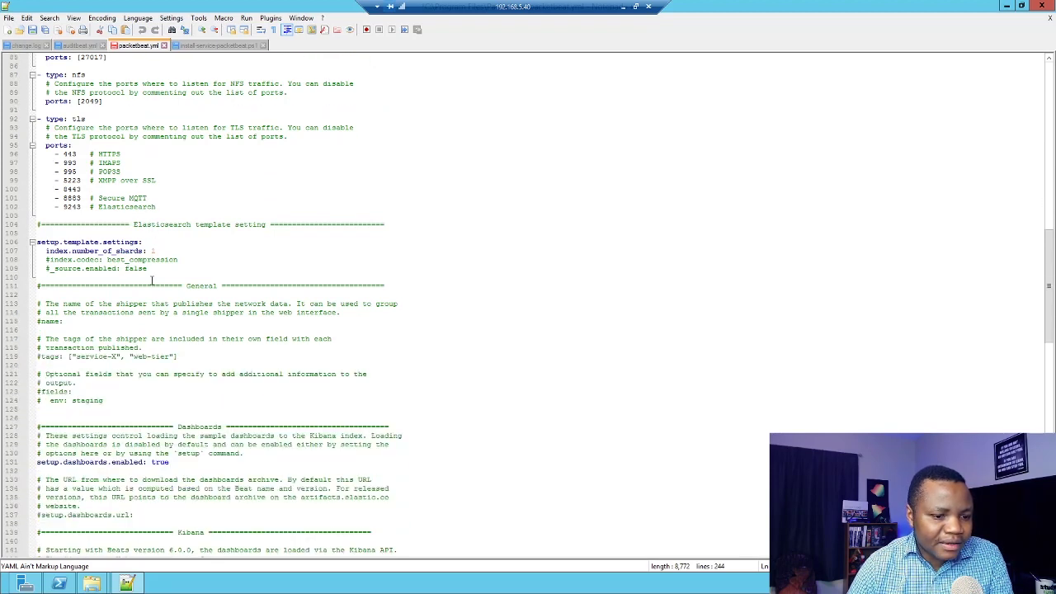
pyautogui.scroll(-10, 195, 324)
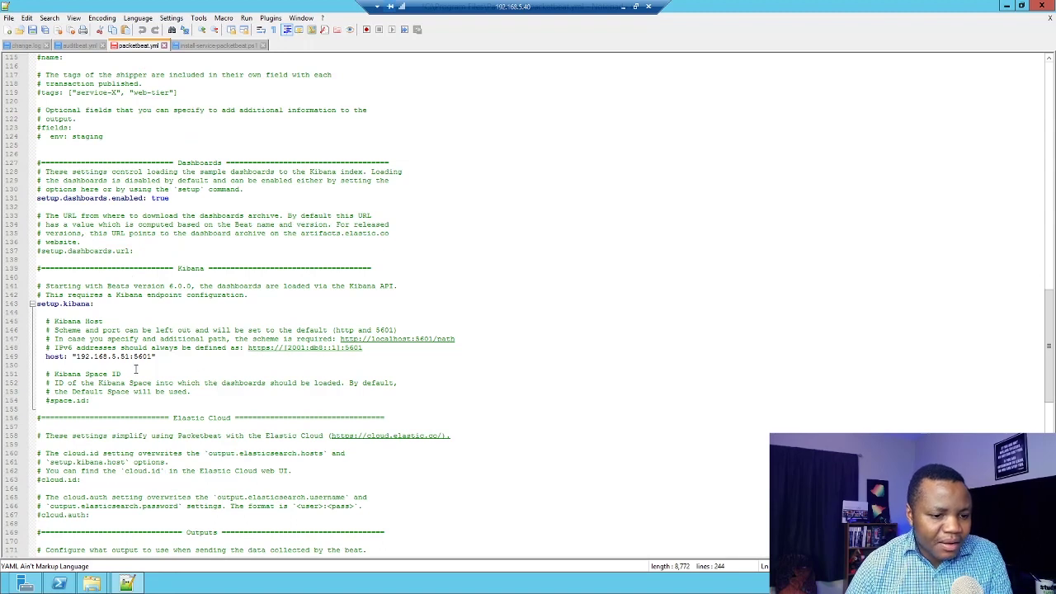
# Review the Kibana host address and the Elasticsearch output section of packetbeat.yml.
pyautogui.moveTo(91, 355); pyautogui.dragTo(155, 356)
pyautogui.click(157, 357)
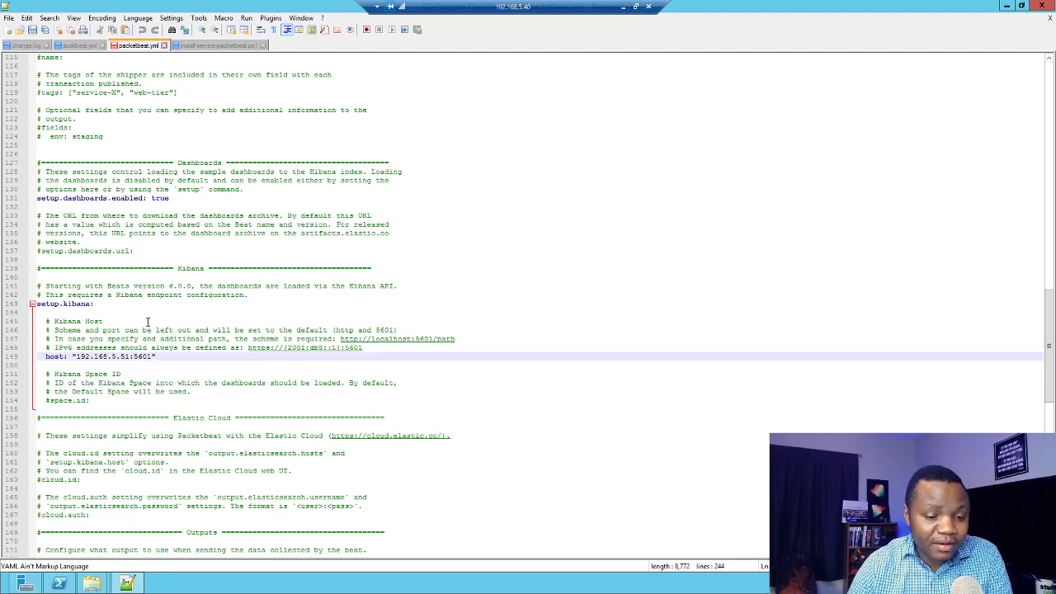
pyautogui.scroll(-5, 182, 357)
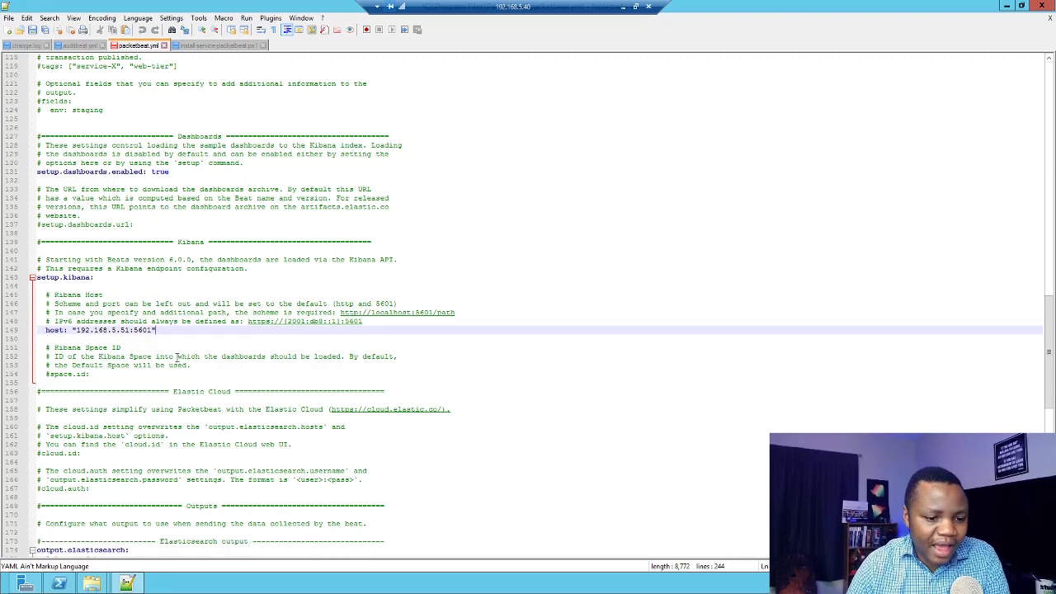
pyautogui.moveTo(371, 374); pyautogui.dragTo(265, 321)
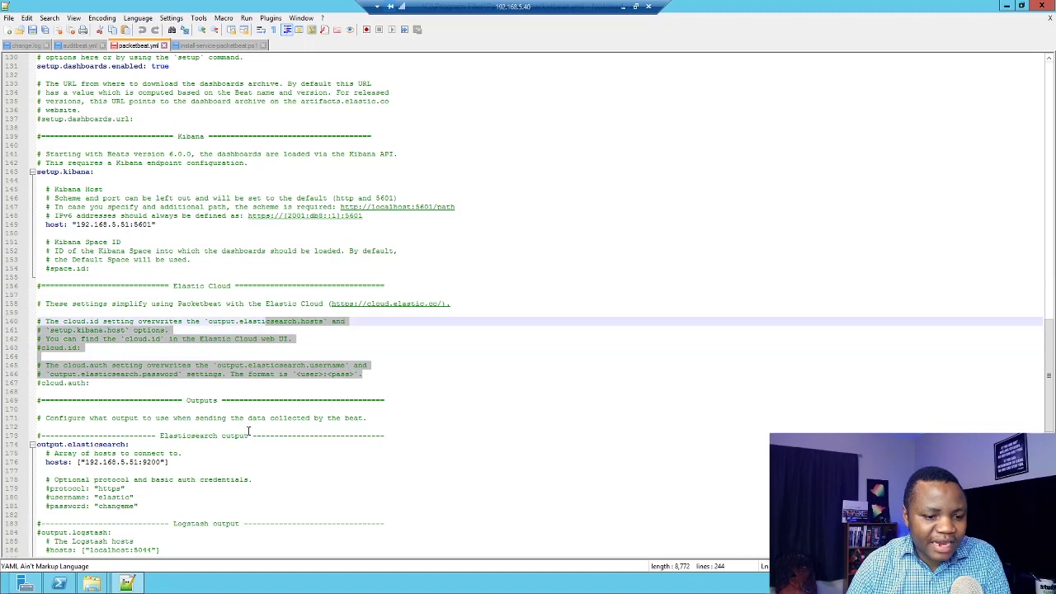
pyautogui.scroll(-3, 240, 404)
pyautogui.click(198, 383)
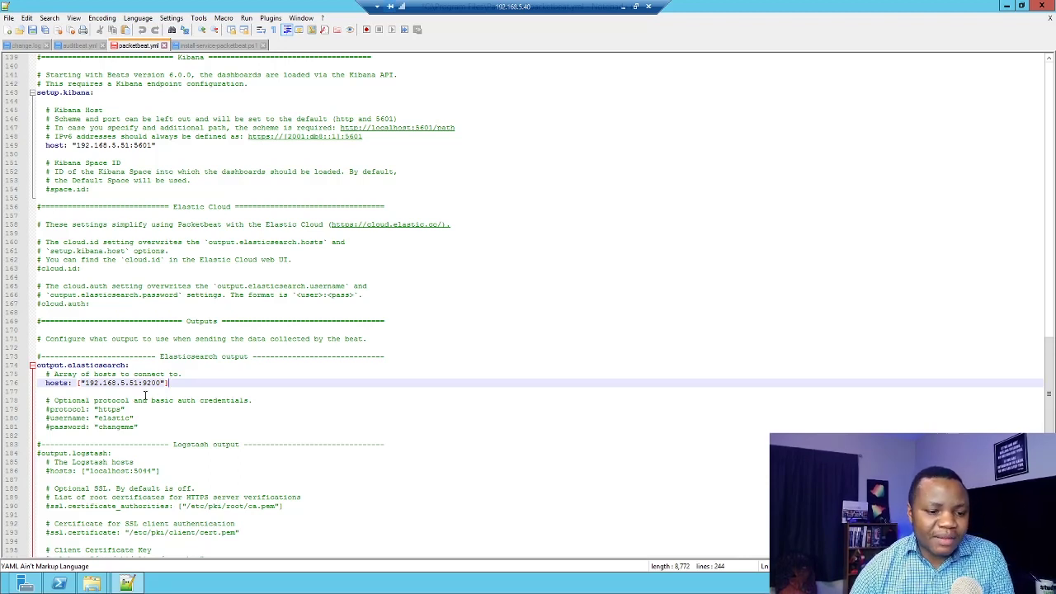
pyautogui.click(79, 392)
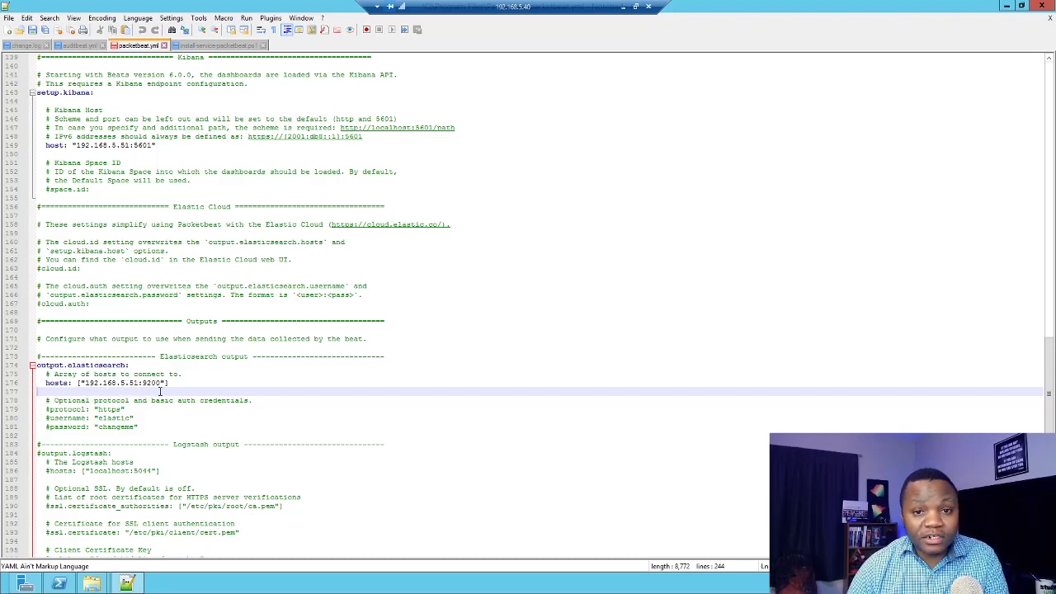
# Keep hosts at 192.168.5.51:9200 and leave the #username and #password lines commented out.
pyautogui.moveTo(172, 384); pyautogui.dragTo(94, 376)
pyautogui.click(160, 427)
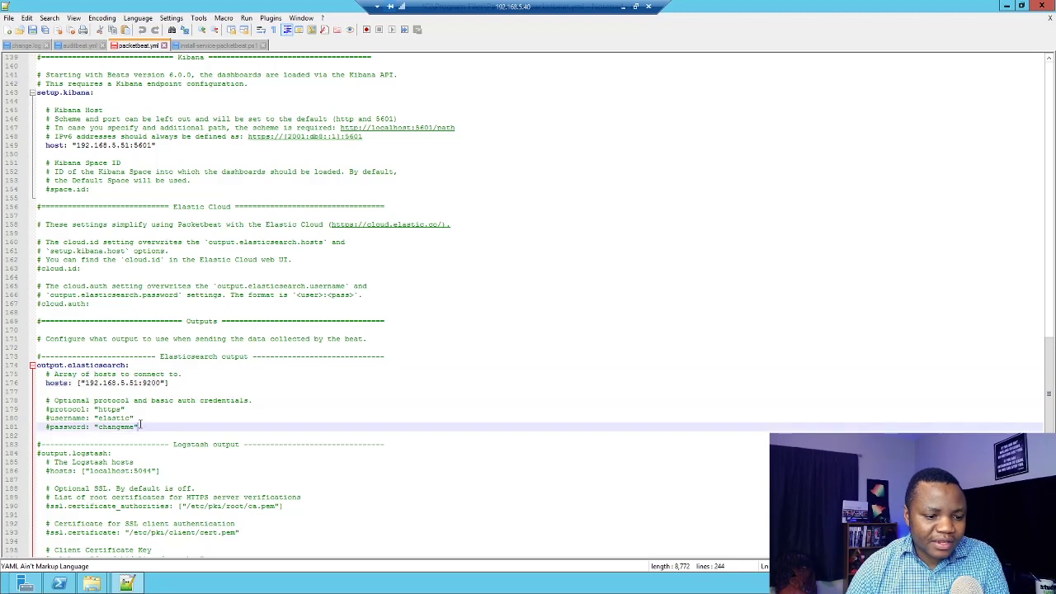
pyautogui.click(136, 418)
pyautogui.click(142, 432)
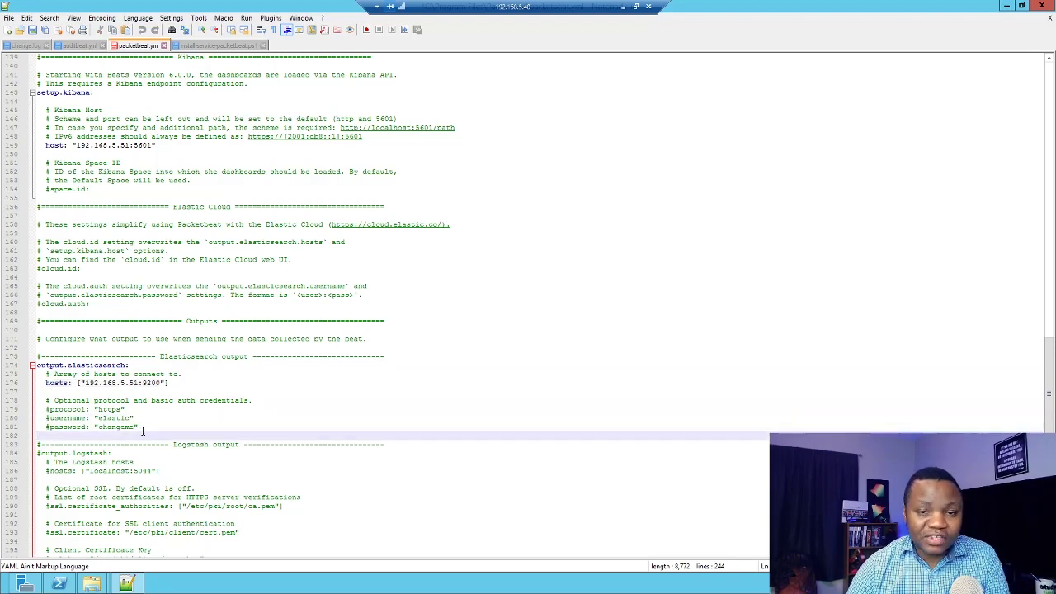
pyautogui.click(141, 427)
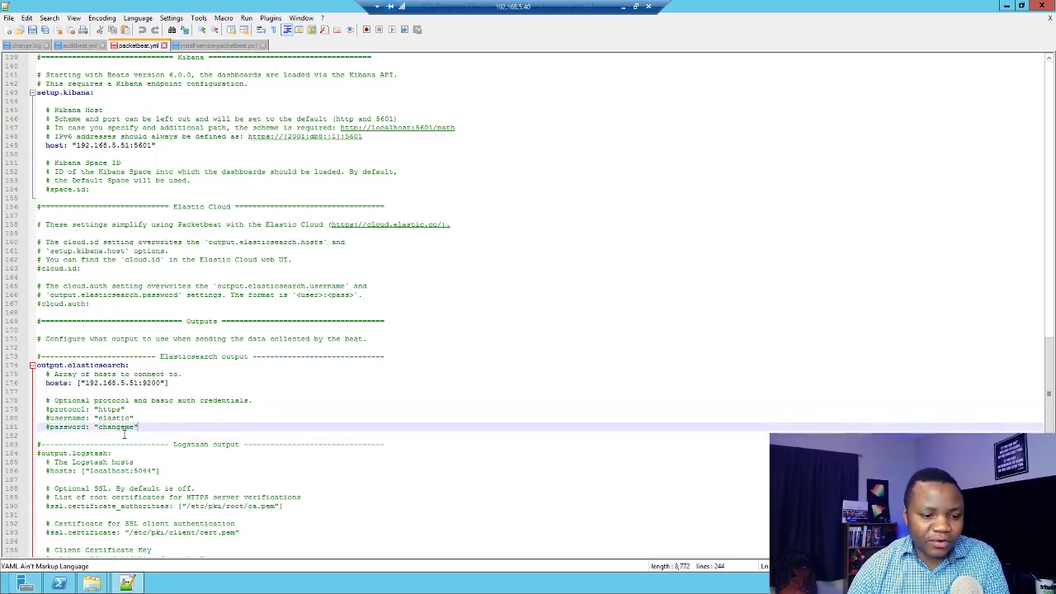
pyautogui.keyDown('shift'); pyautogui.click(108, 418); pyautogui.keyUp('shift')
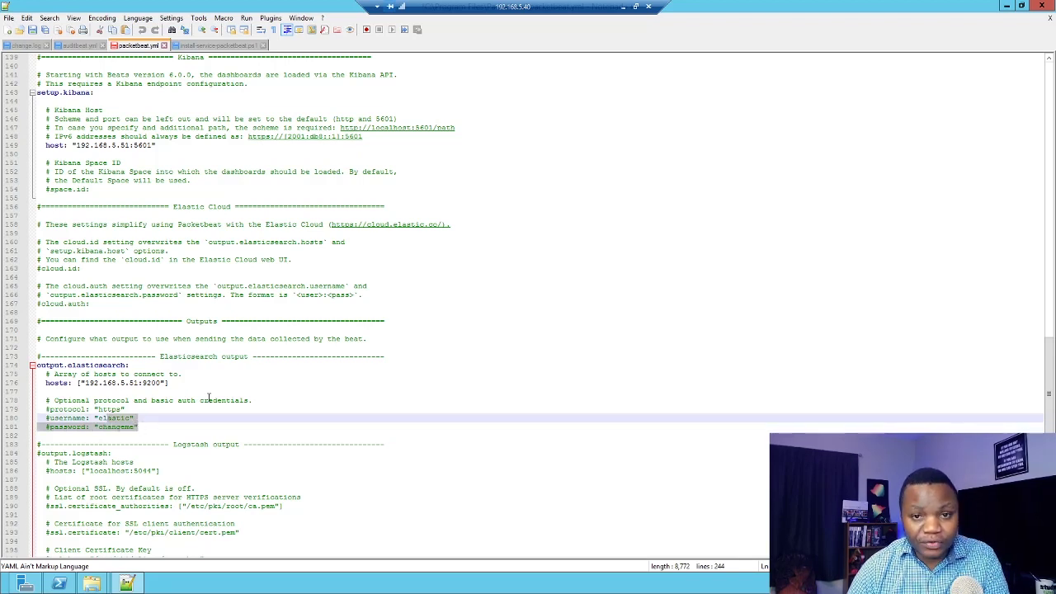
pyautogui.hotkey('shift', 'Left')
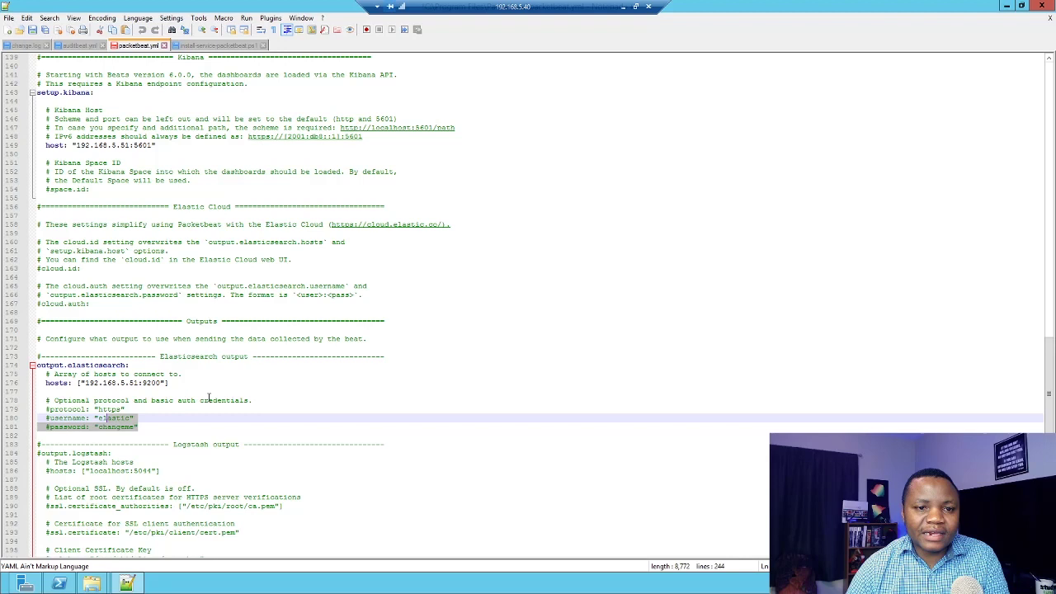
pyautogui.click(155, 423)
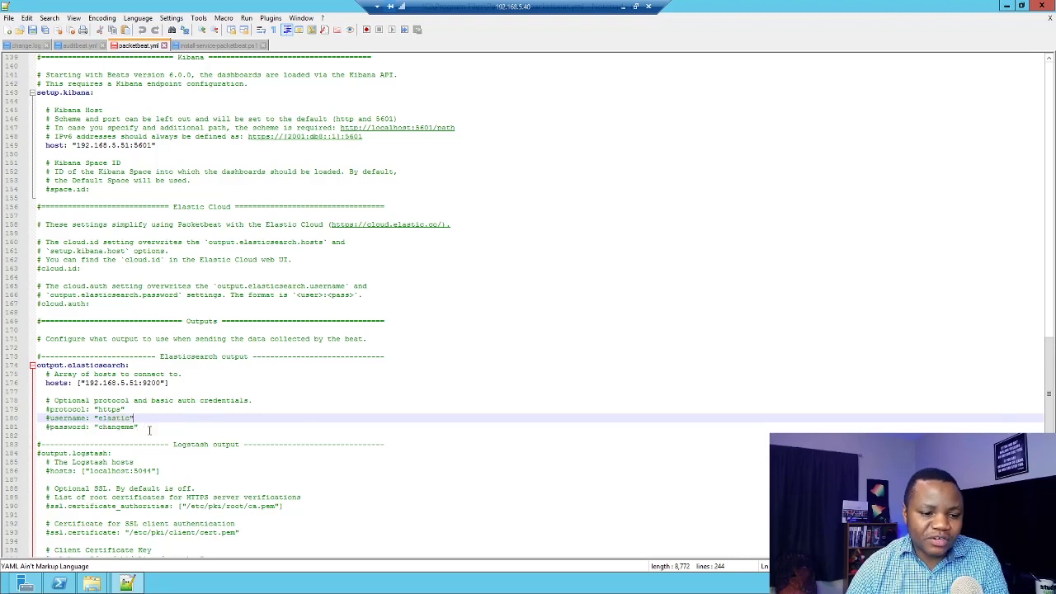
pyautogui.scroll(-5, 171, 414)
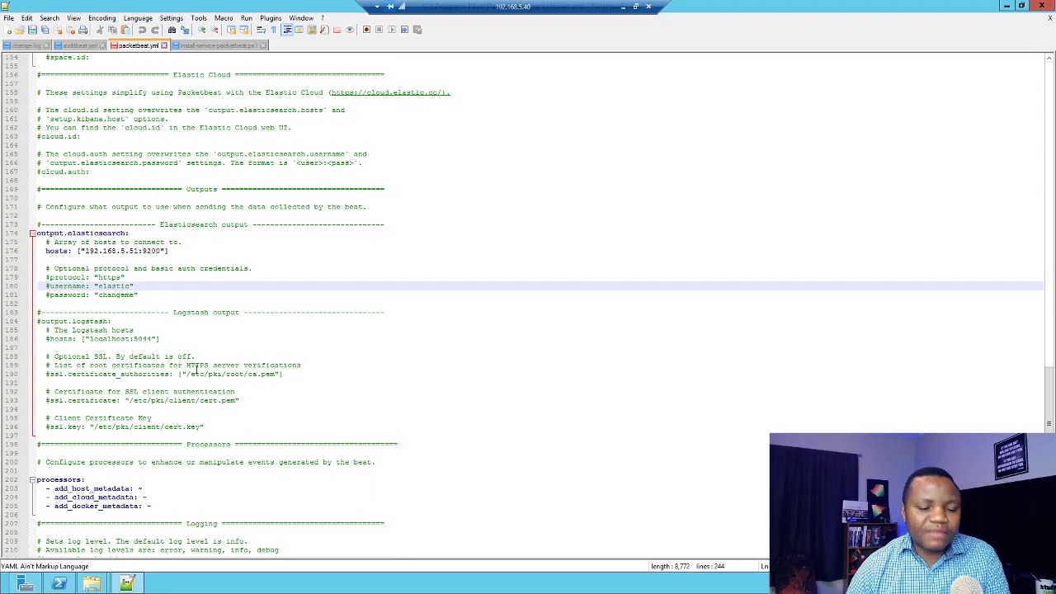
pyautogui.click(47, 339)
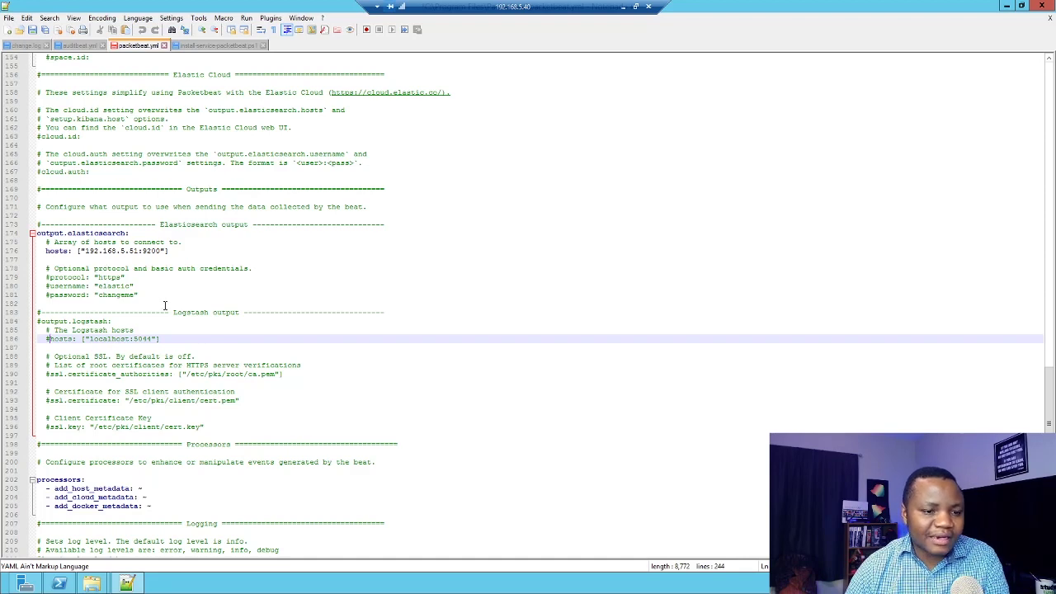
pyautogui.tripleClick(214, 250)
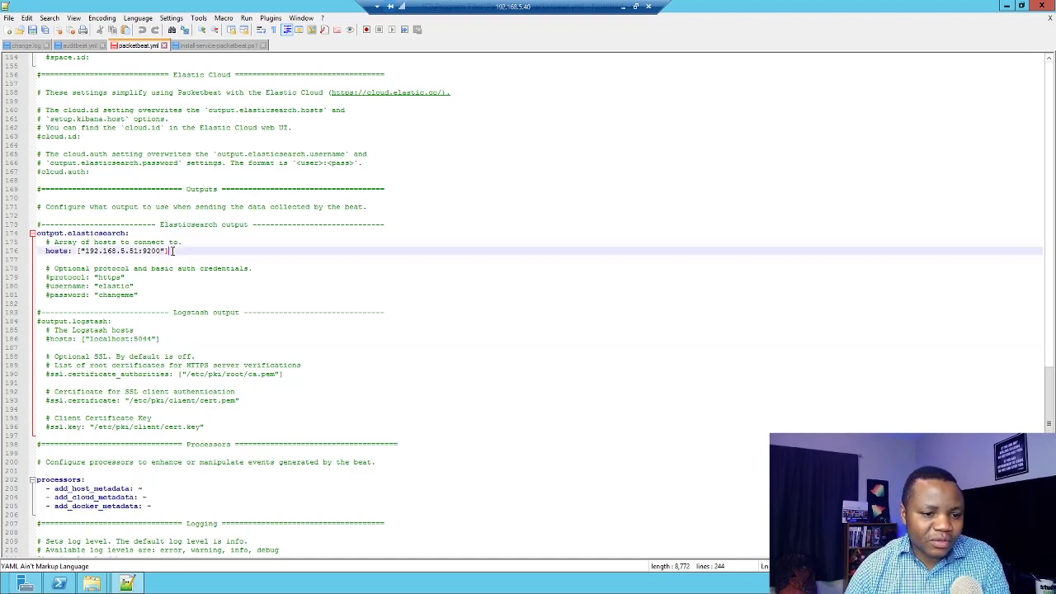
pyautogui.scroll(9, 214, 251)
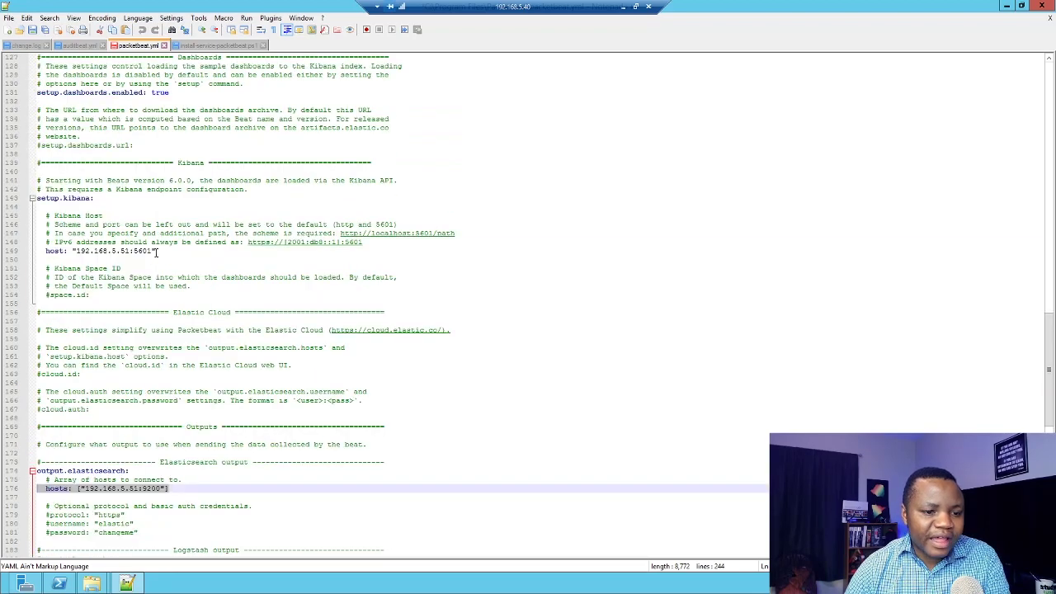
pyautogui.tripleClick(154, 251)
pyautogui.scroll(3, 300, 274)
pyautogui.scroll(18, 299, 273)
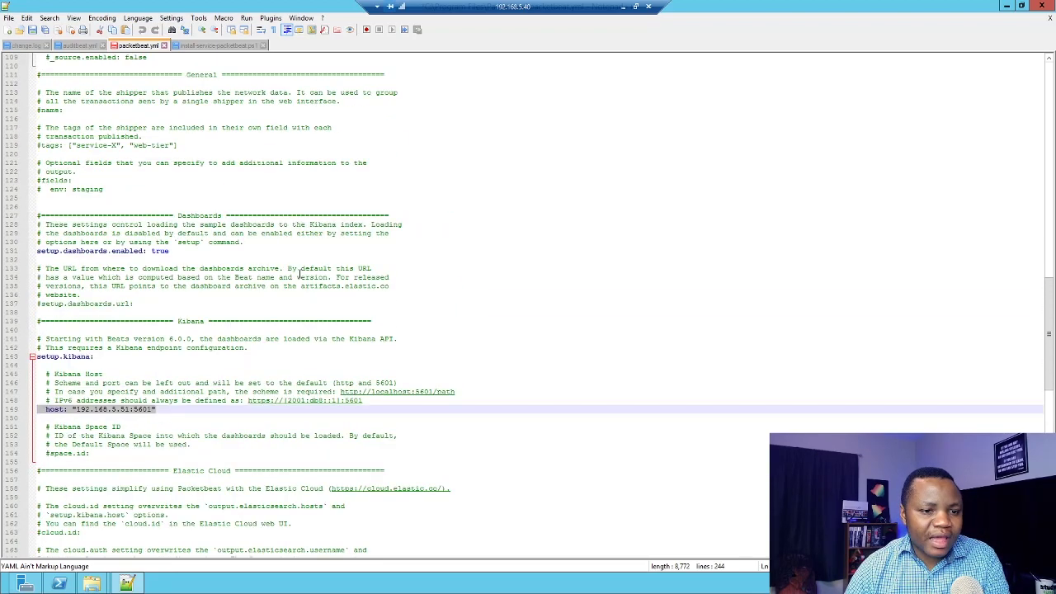
pyautogui.scroll(20, 298, 273)
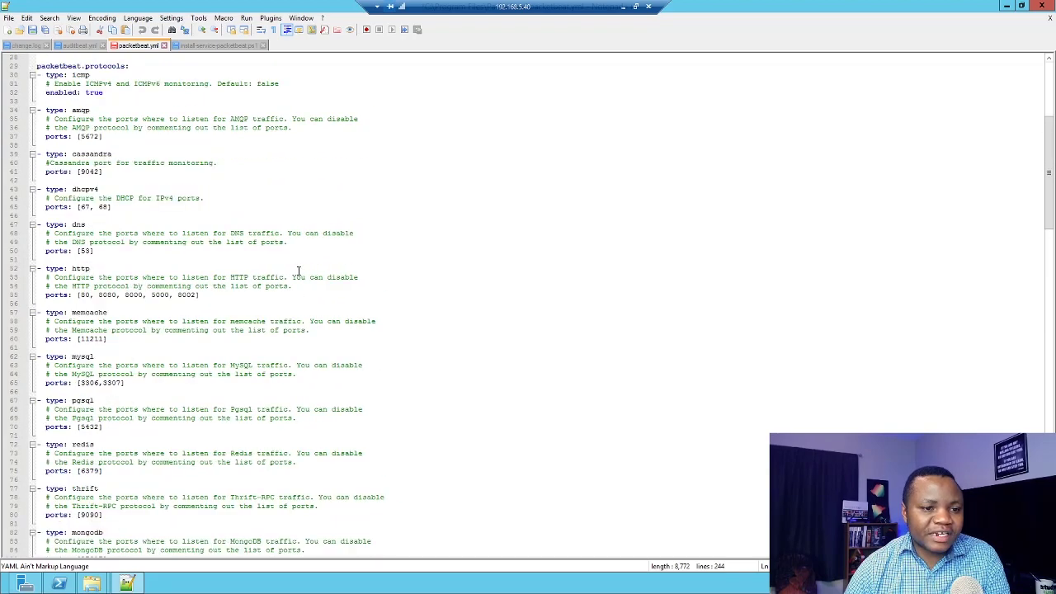
pyautogui.moveTo(175, 173); pyautogui.dragTo(35, 172)
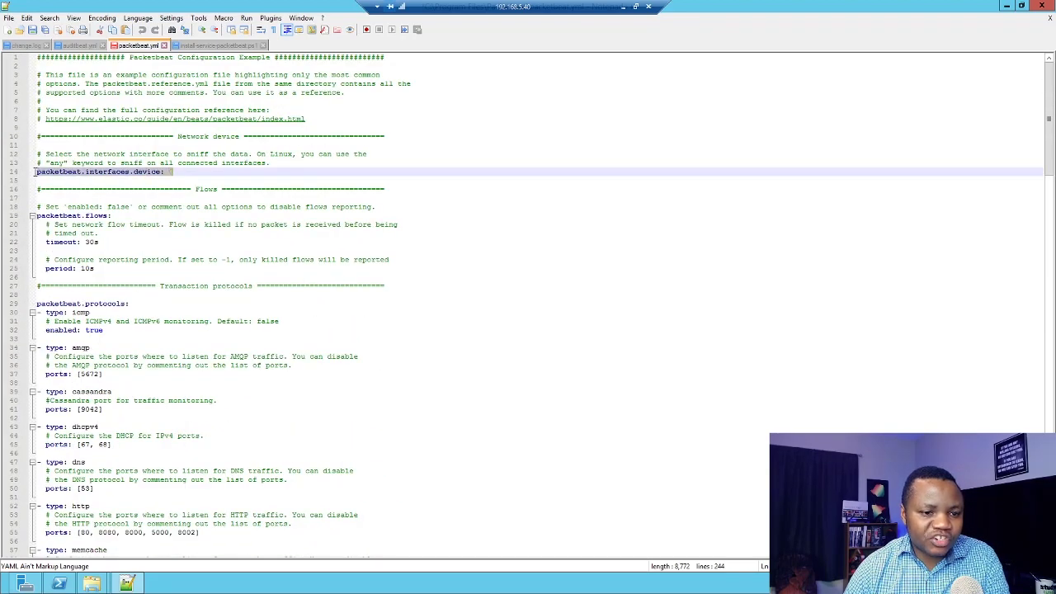
pyautogui.click(225, 165)
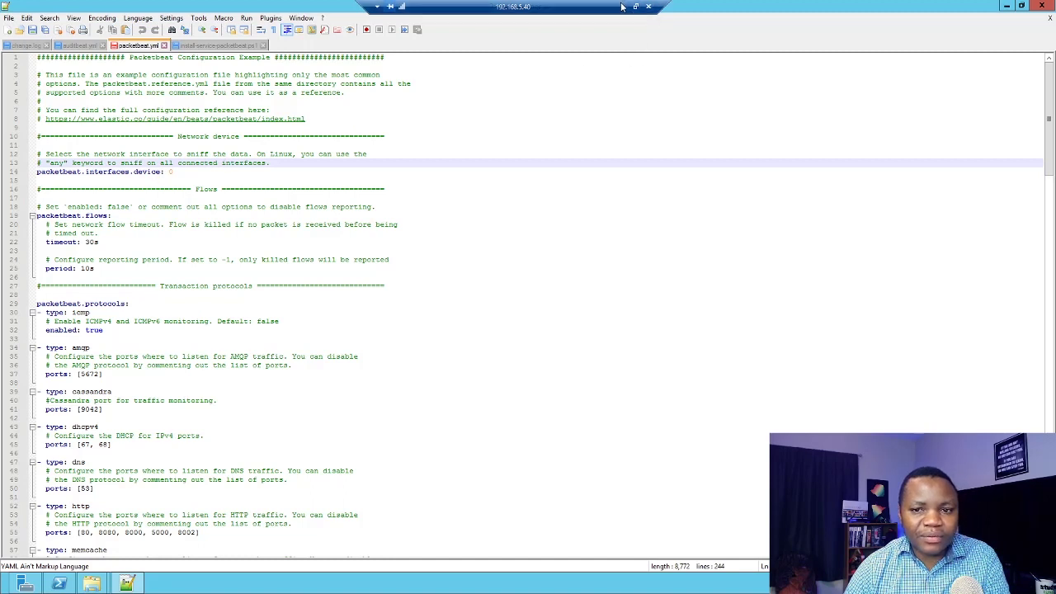
# Minimize Notepad++ to reveal C:\Program Files\Packetbeat in File Explorer.
pyautogui.click(1003, 8)
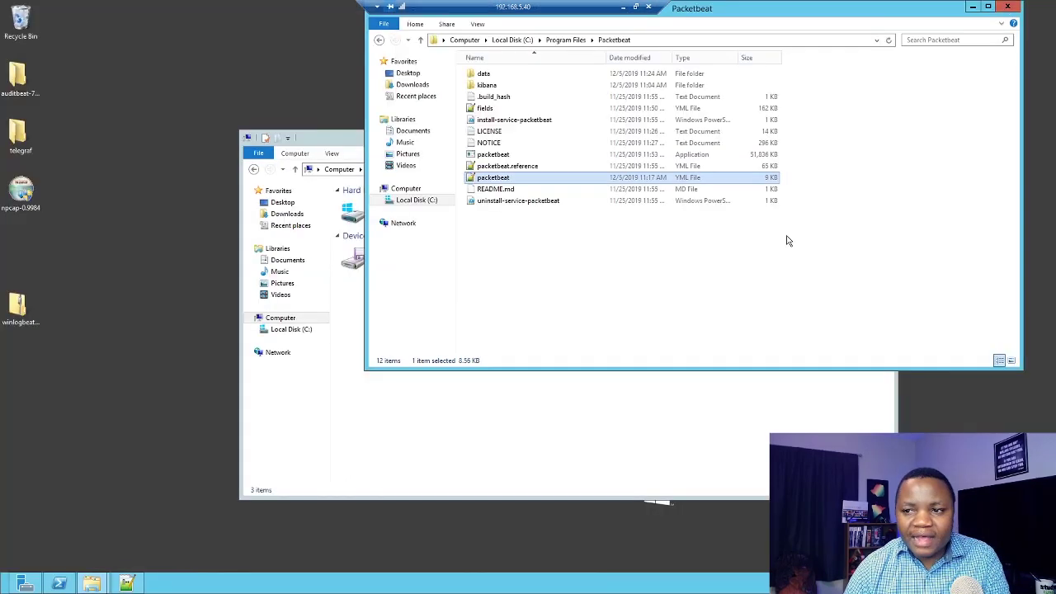
pyautogui.moveTo(25, 583)
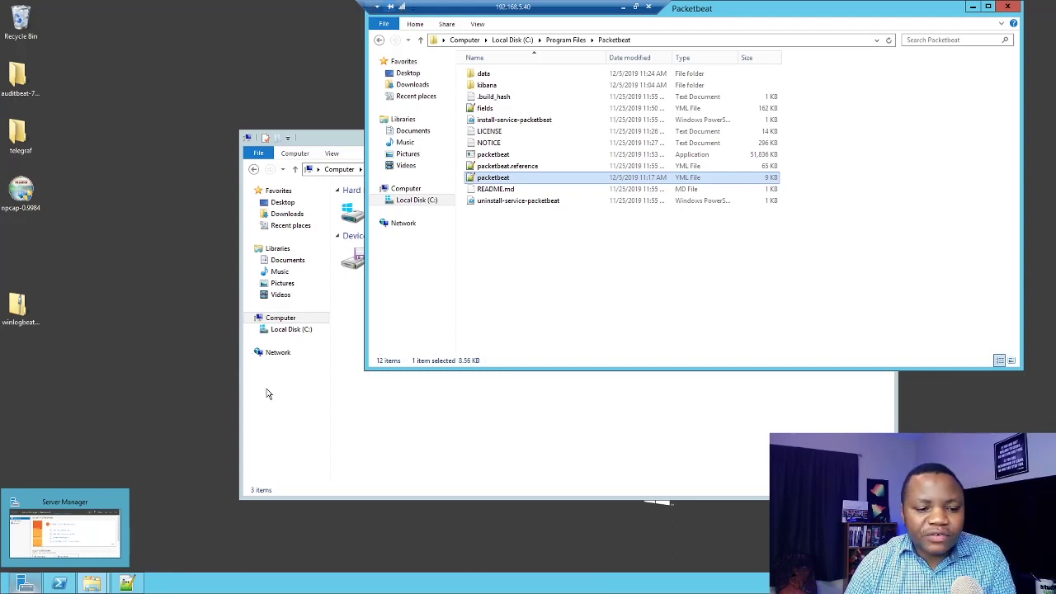
pyautogui.click(59, 584)
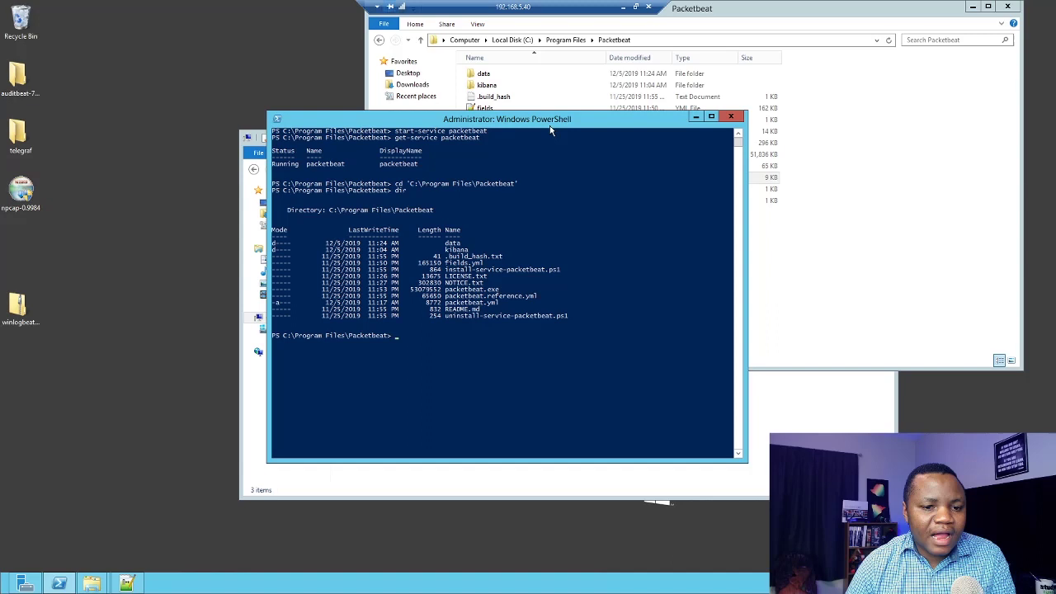
pyautogui.click(127, 584)
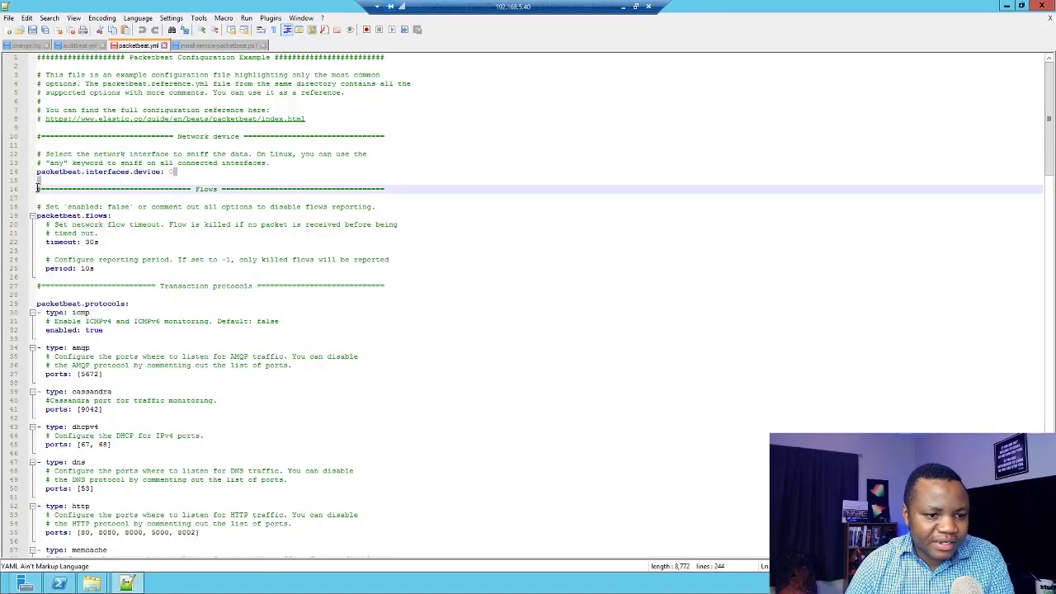
pyautogui.tripleClick(142, 169)
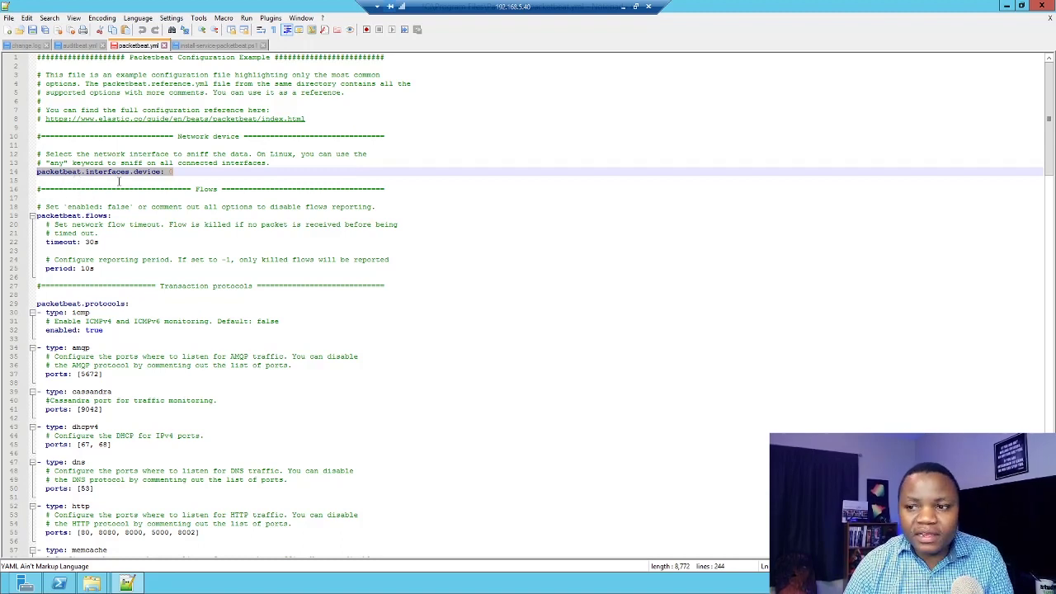
pyautogui.moveTo(180, 170); pyautogui.dragTo(35, 172)
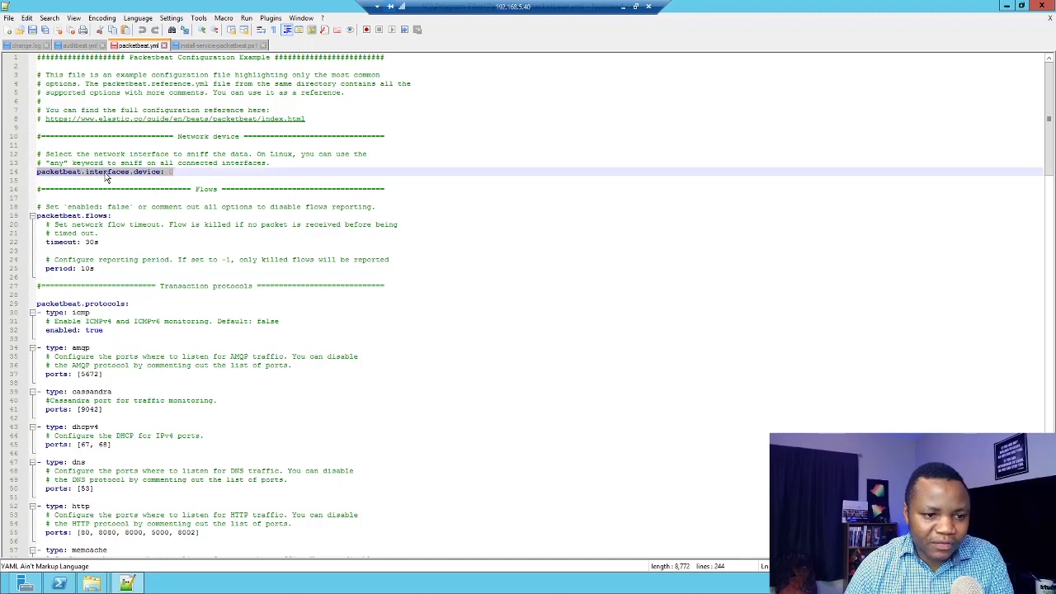
pyautogui.click(1005, 6)
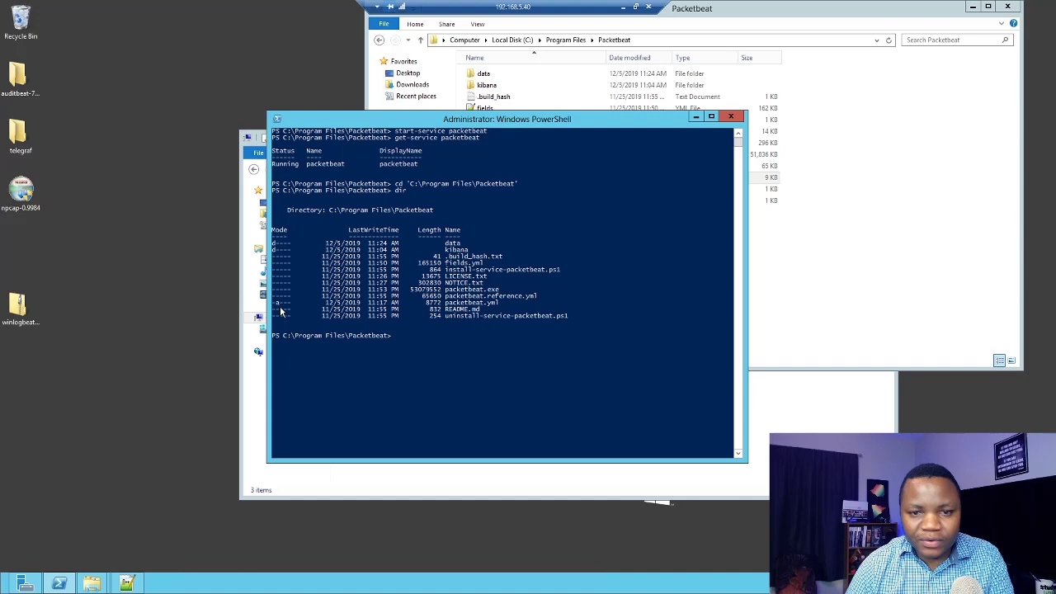
# Run .\packetbeat.exe devices, fixing the -devices typo, to show device 0 as Intel 82574L at 192.168.5.40.
pyautogui.write('.\\packetbeat.exe -devices')
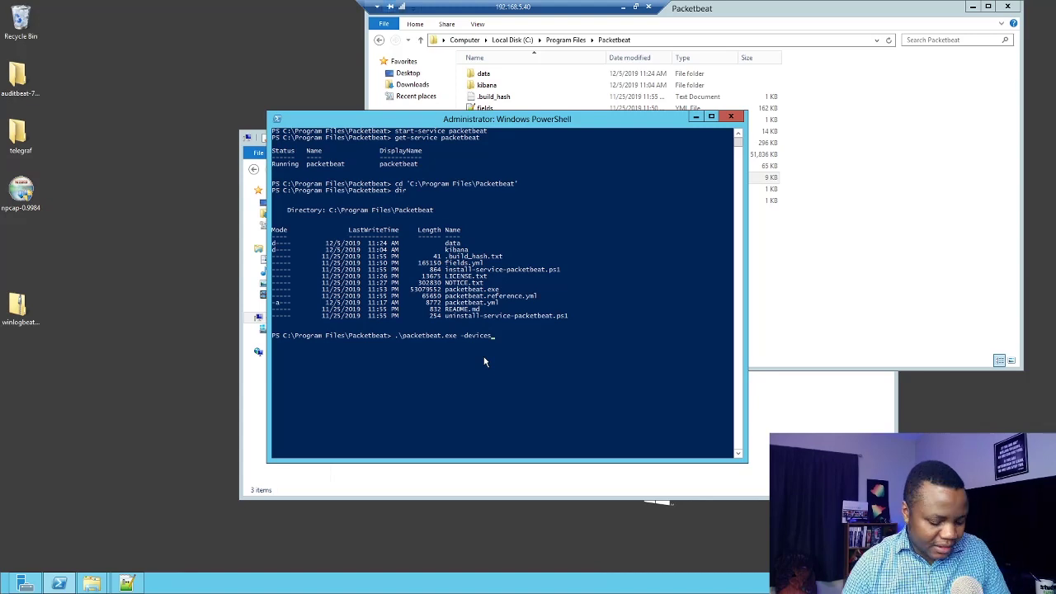
pyautogui.press('Return')
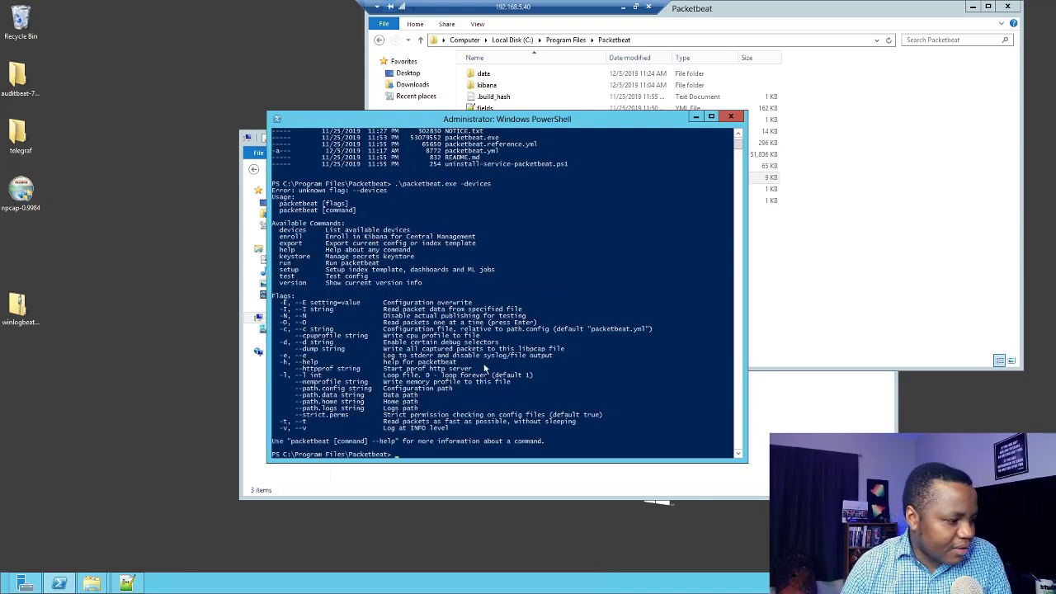
pyautogui.click(422, 452)
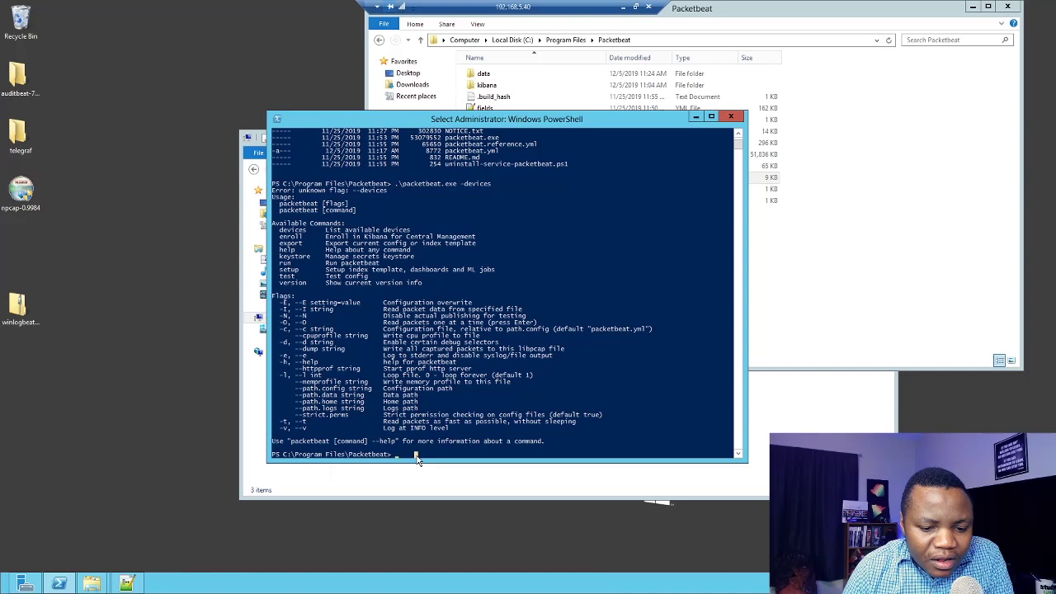
pyautogui.press('Up')
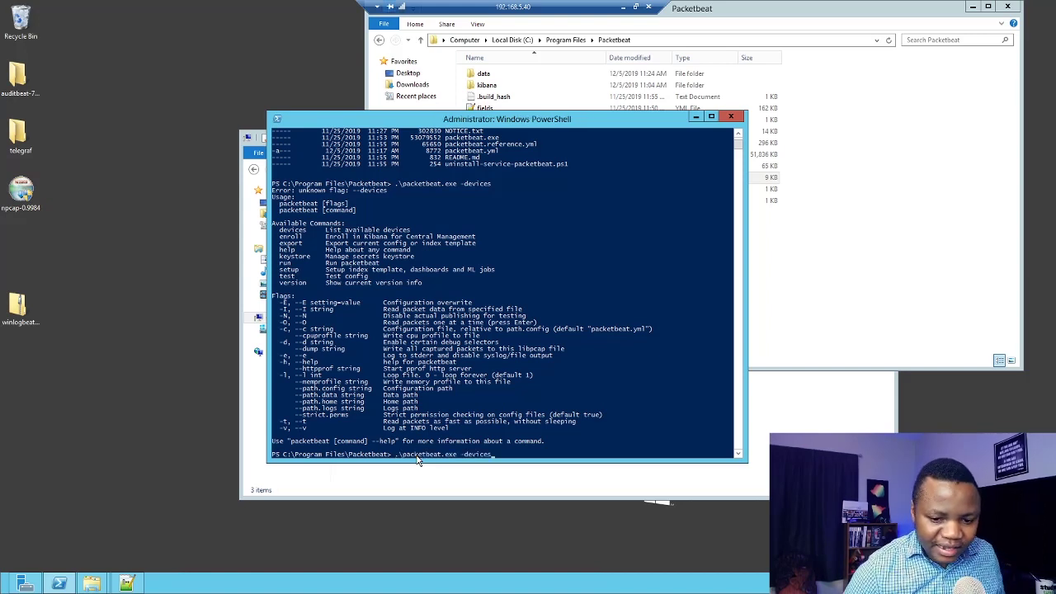
pyautogui.press('Delete')
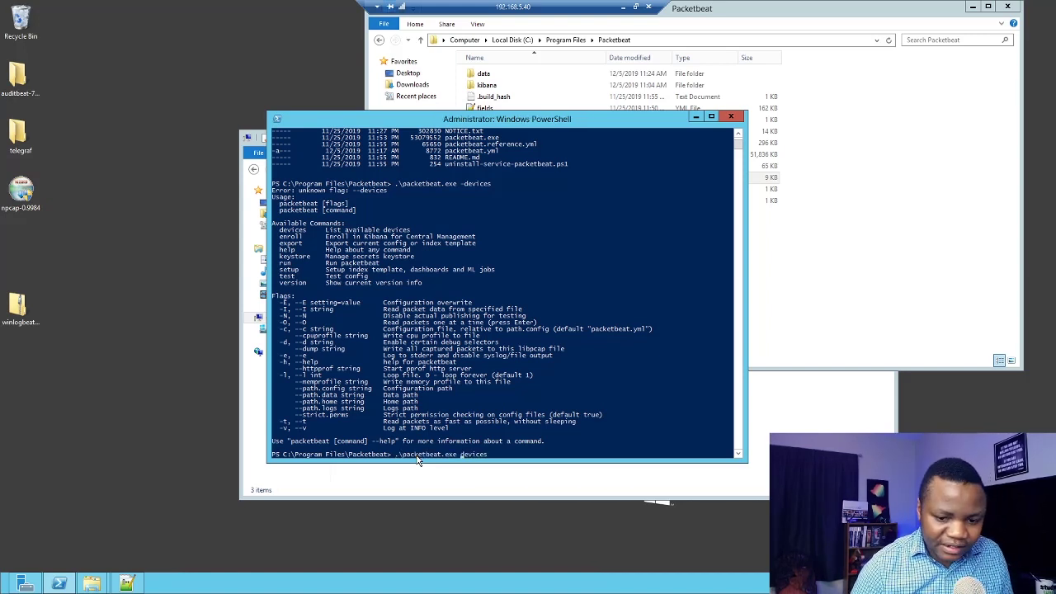
pyautogui.press('Return')
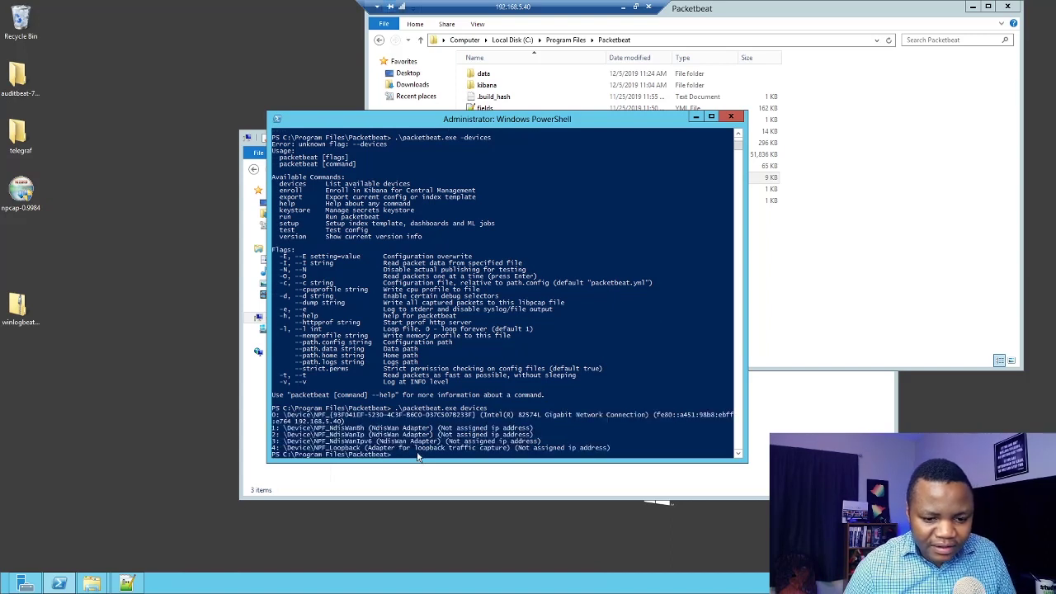
pyautogui.scroll(-2, 511, 410)
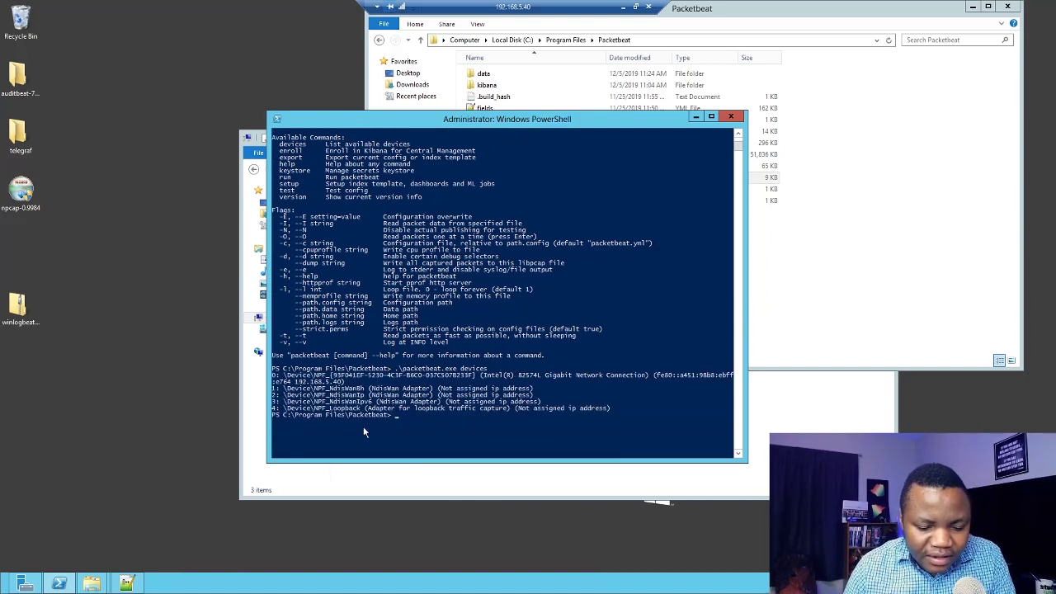
pyautogui.click(279, 380)
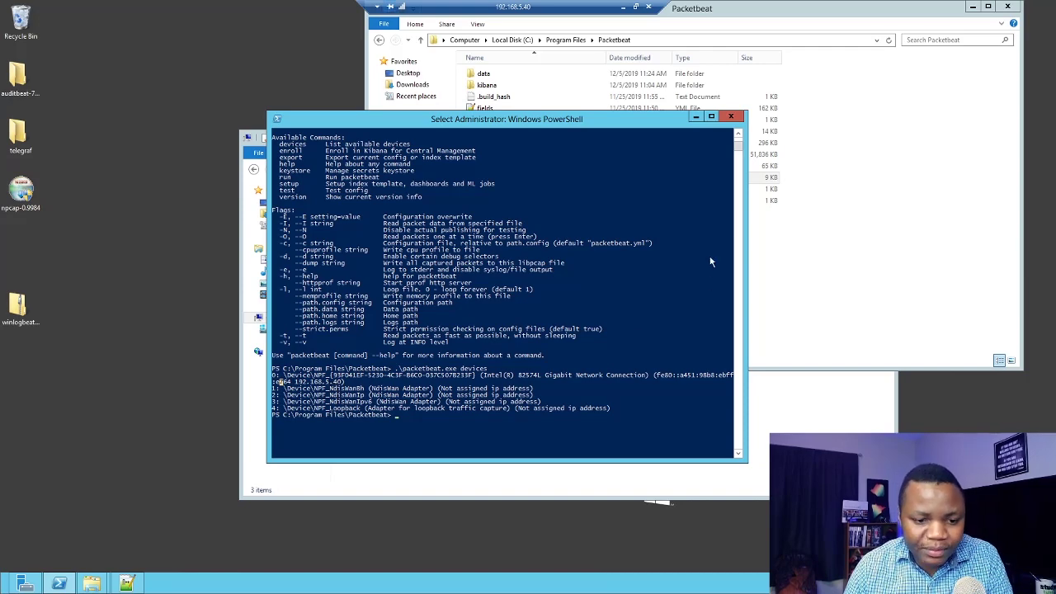
# Briefly reopen packetbeat.yml, then bring PowerShell back snapped to the left half of the screen.
pyautogui.click(695, 116)
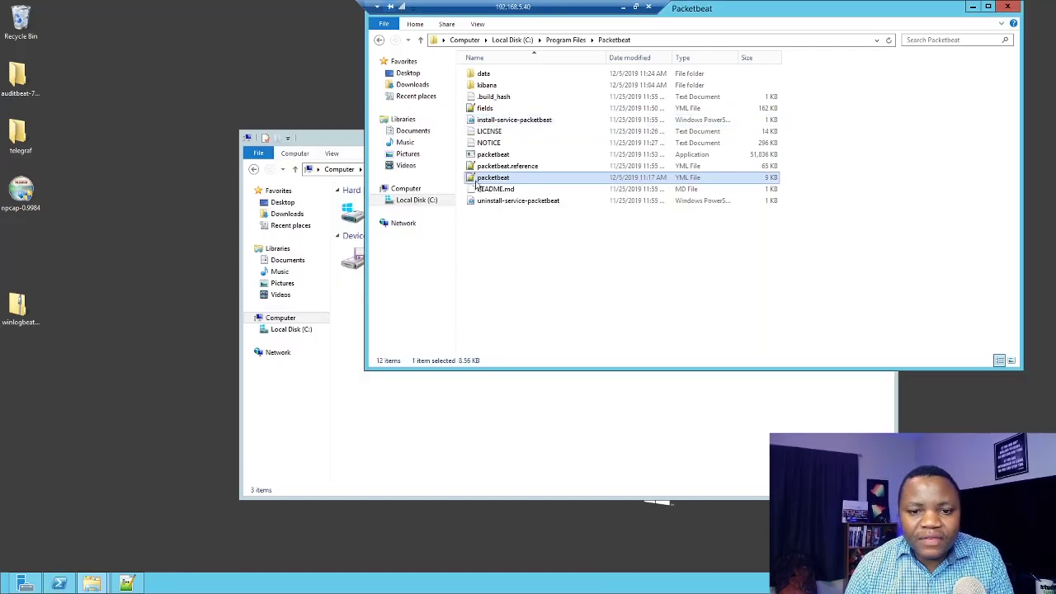
pyautogui.doubleClick(496, 179)
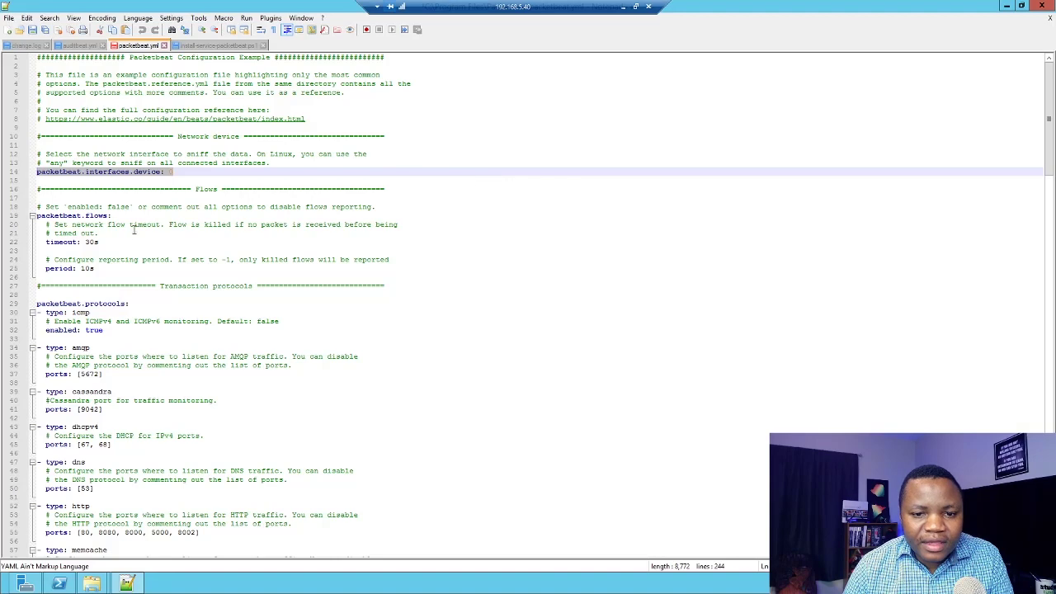
pyautogui.click(1006, 6)
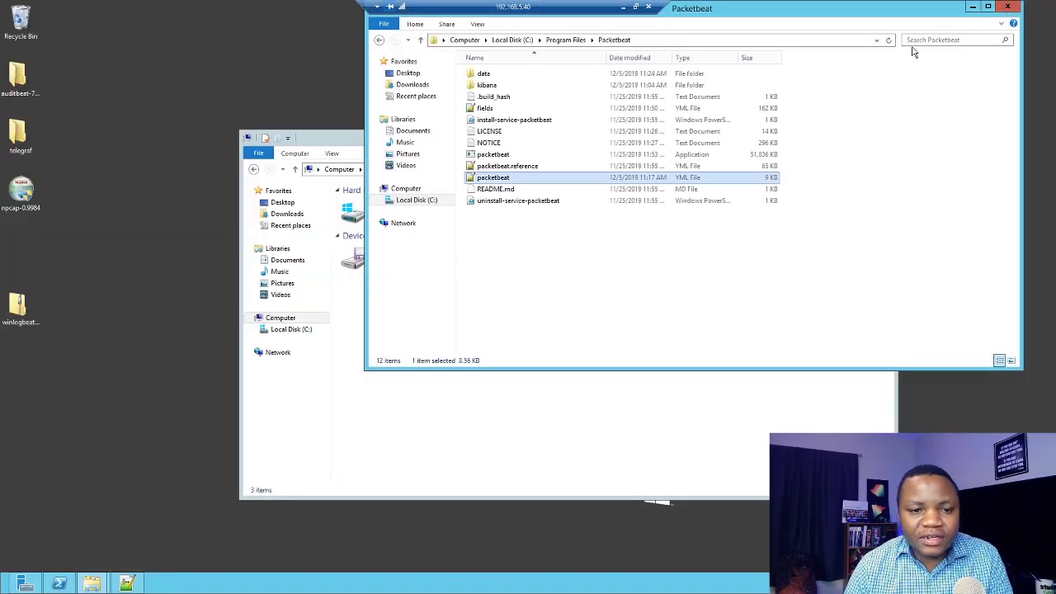
pyautogui.click(59, 584)
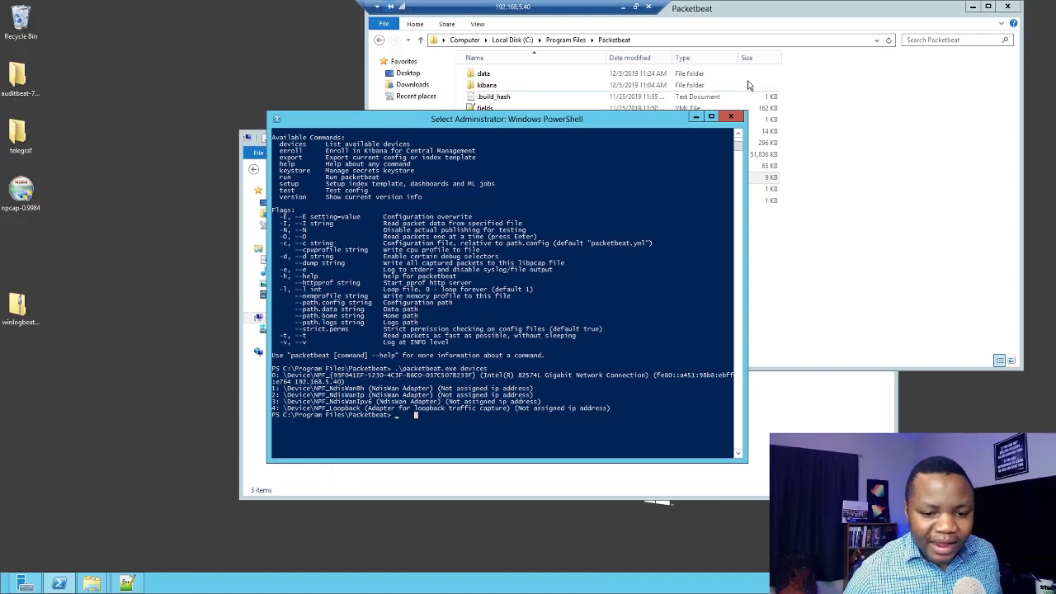
pyautogui.press('super+Left')
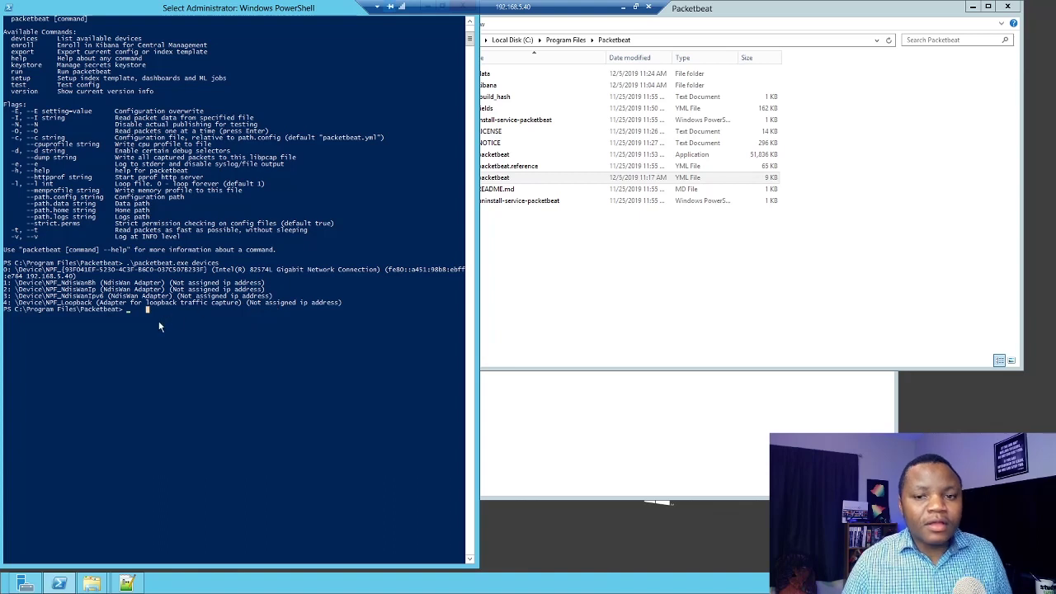
# Start the packetbeat service and confirm with get-service that it reports Running.
pyautogui.write("cd 'C:\\Program Files\\Packetbeat'")
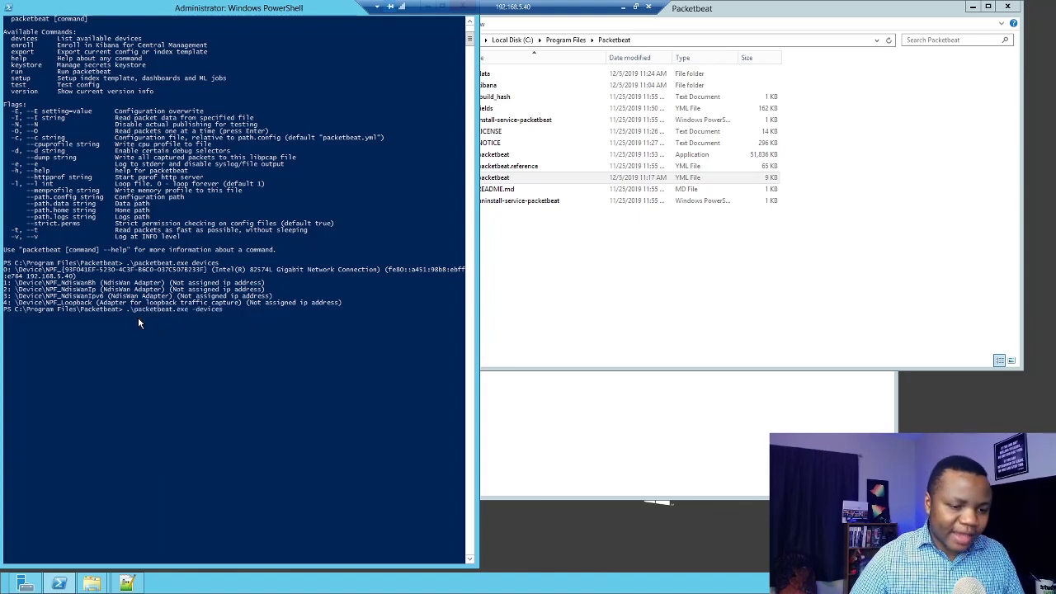
pyautogui.press('Up')
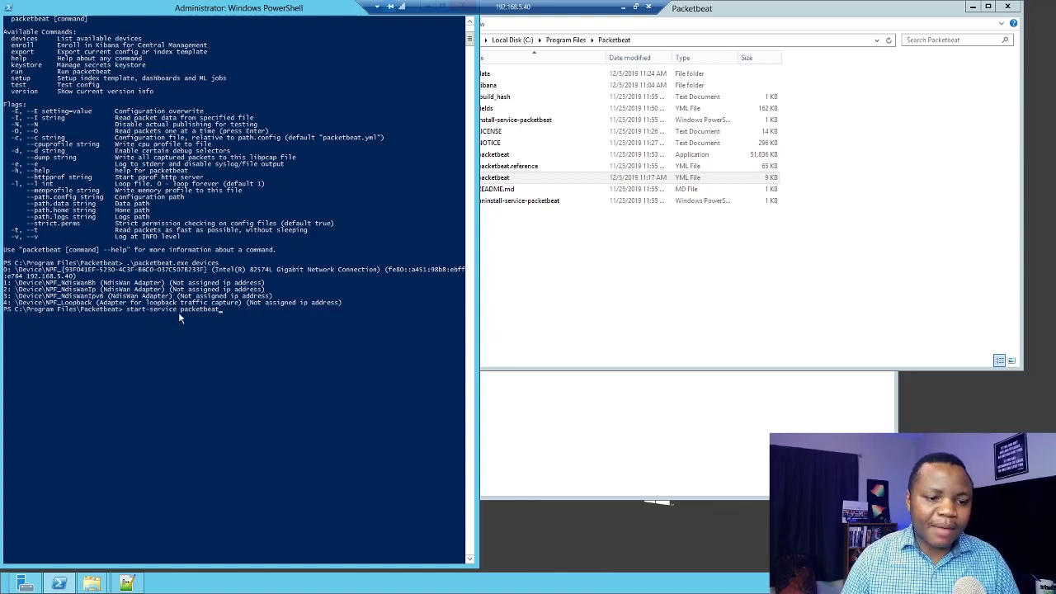
pyautogui.press('Return')
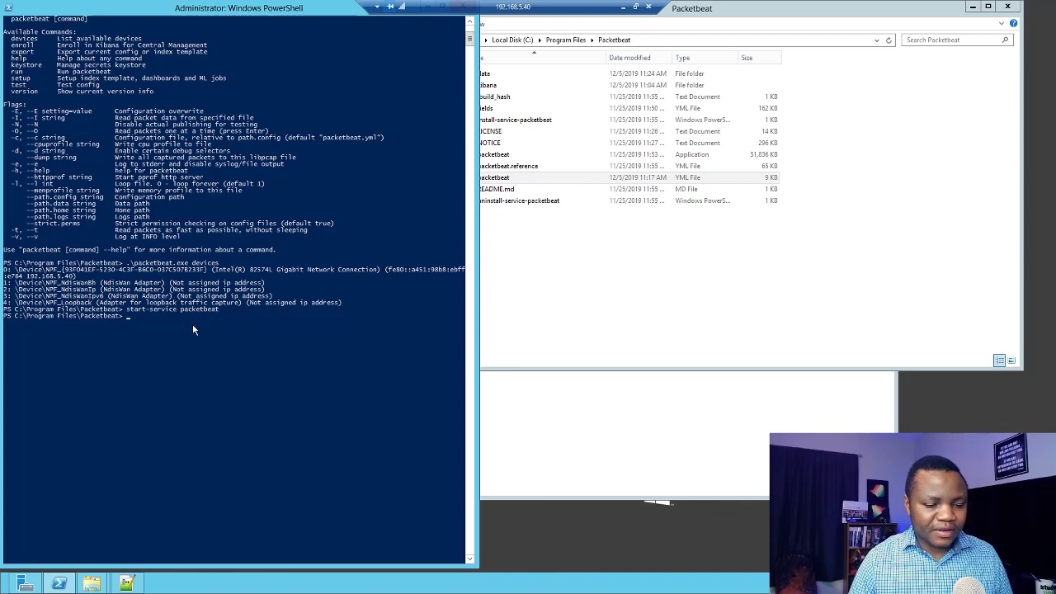
pyautogui.write('get-service packetbeat')
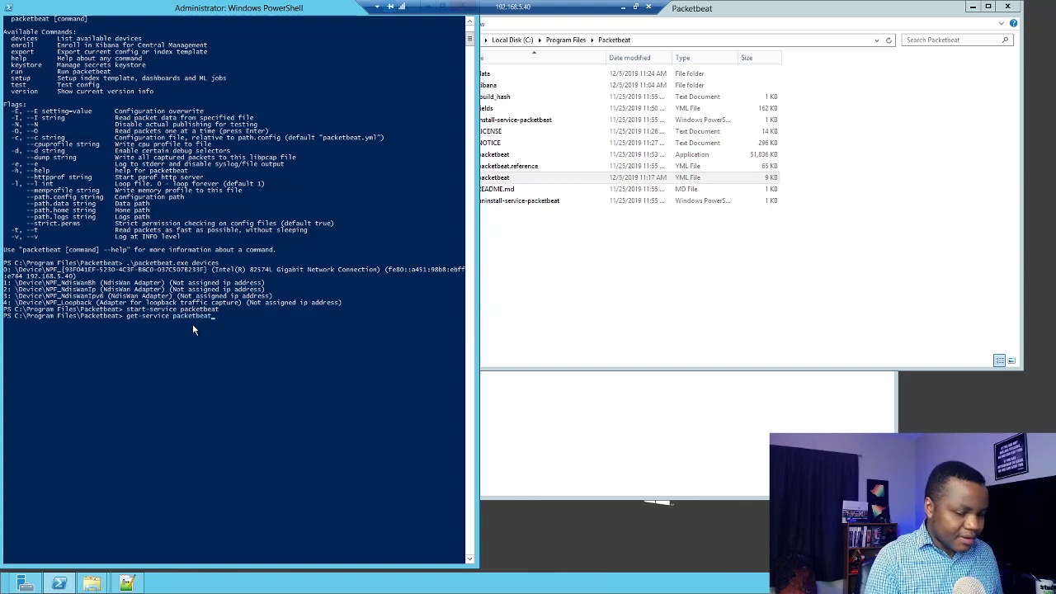
pyautogui.press('Return')
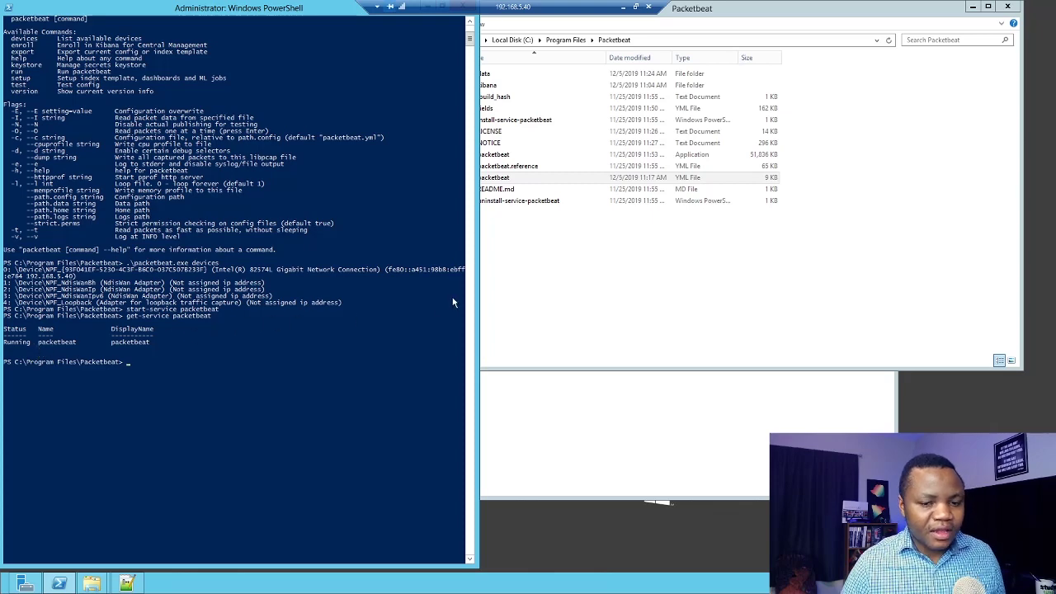
pyautogui.doubleClick(310, 13)
pyautogui.click(522, 274)
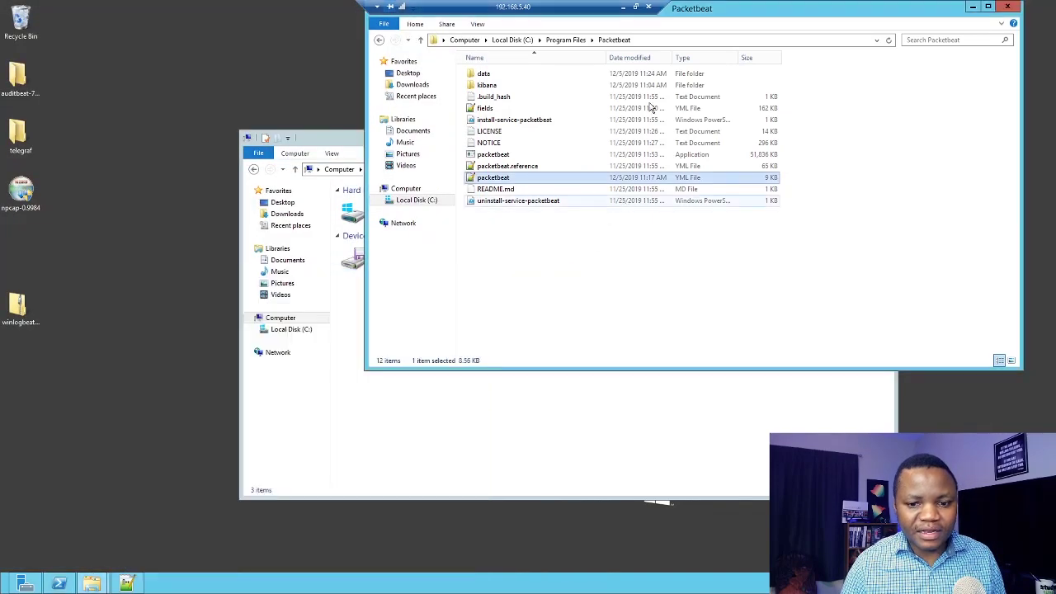
# Switch to the Network - Kibana tab and check the 271,004 network events and 423 DNS queries.
pyautogui.click(624, 6)
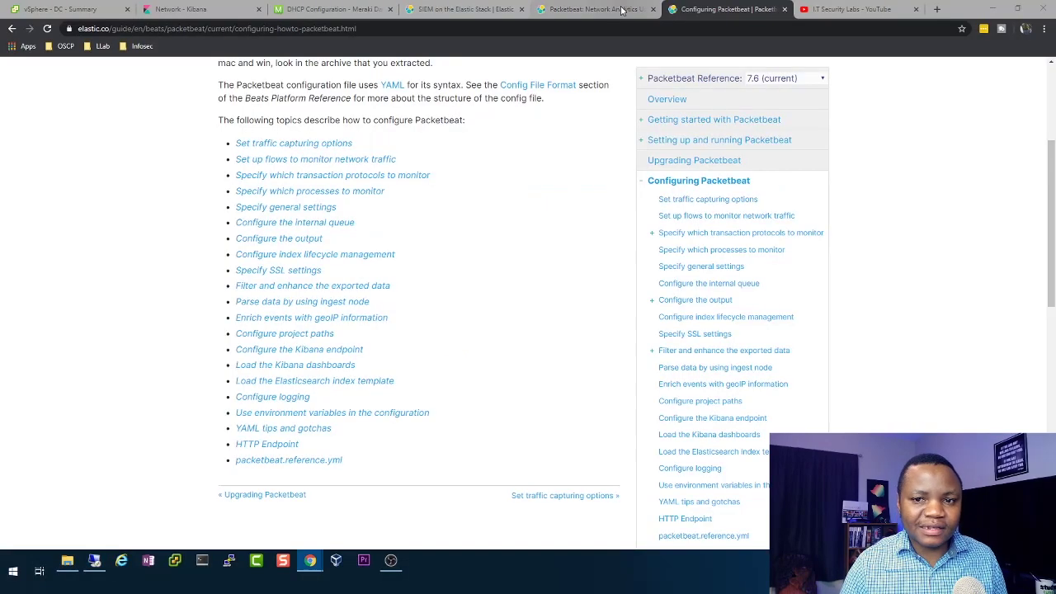
pyautogui.click(181, 9)
pyautogui.scroll(-3, 511, 347)
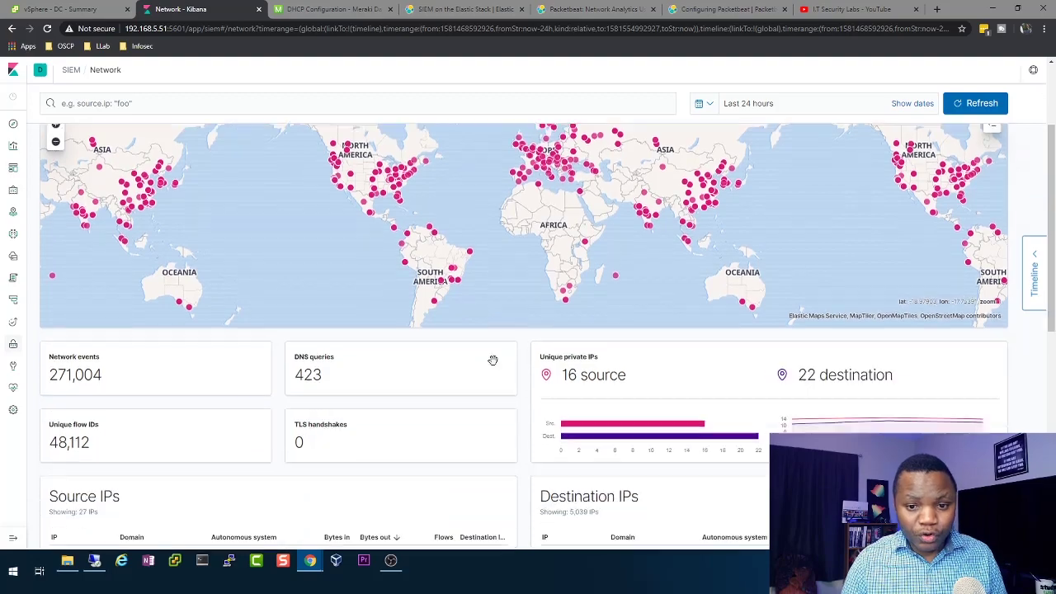
pyautogui.moveTo(327, 249); pyautogui.dragTo(288, 239)
pyautogui.click(363, 265)
pyautogui.scroll(-5, 363, 265)
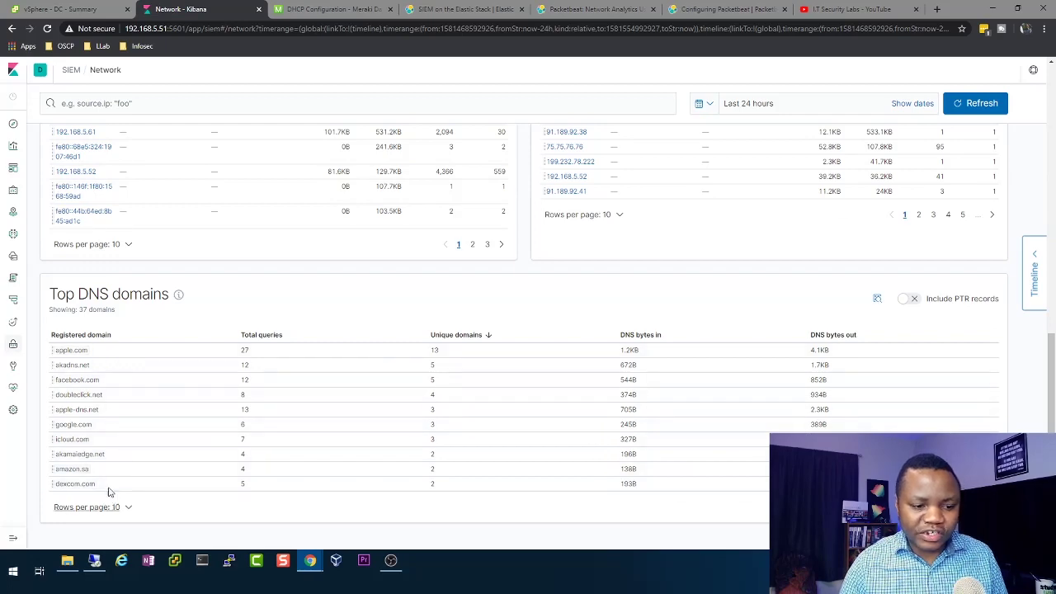
pyautogui.scroll(5, 176, 471)
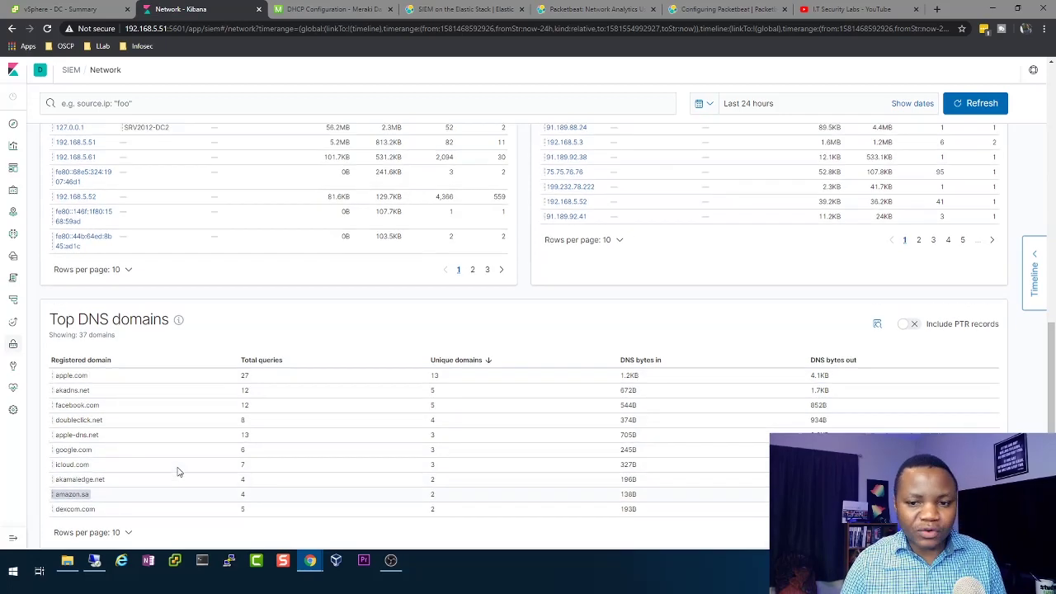
pyautogui.scroll(4, 259, 324)
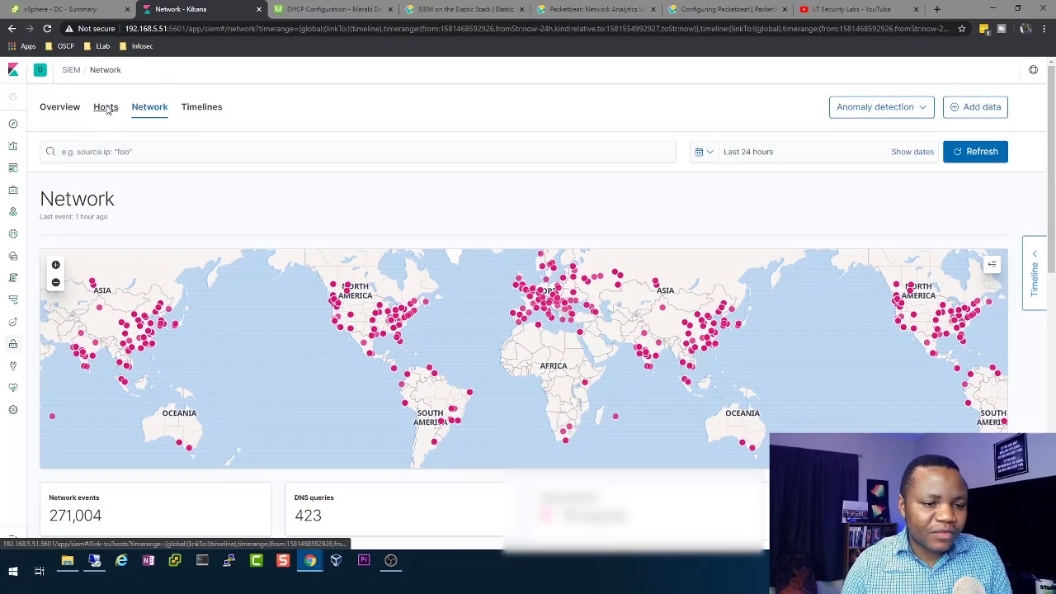
# Open the host details page for SRV2012-DC2 from the Hosts overview.
pyautogui.click(106, 111)
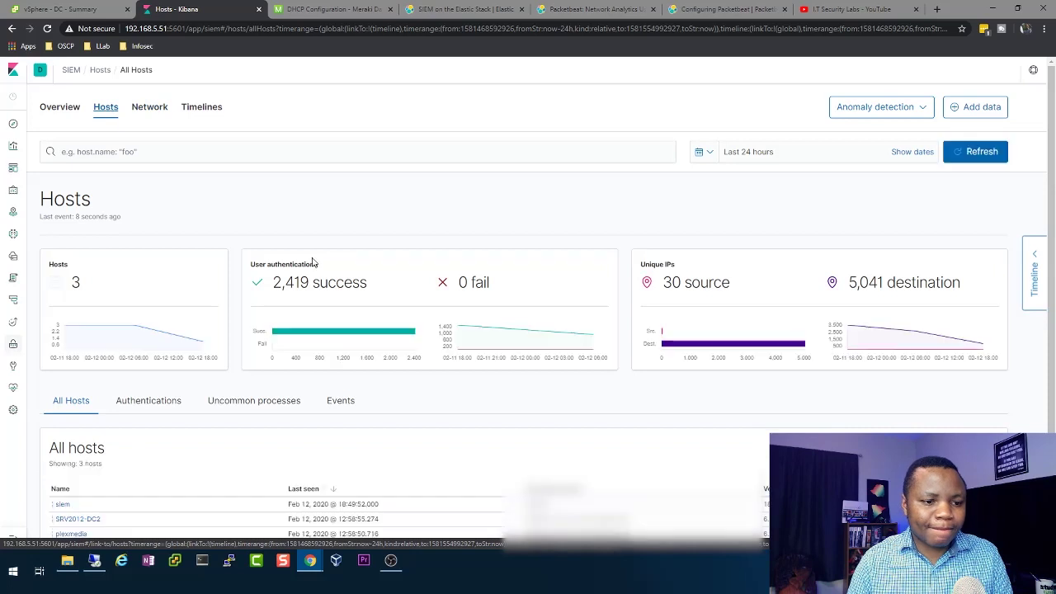
pyautogui.scroll(-1, 247, 404)
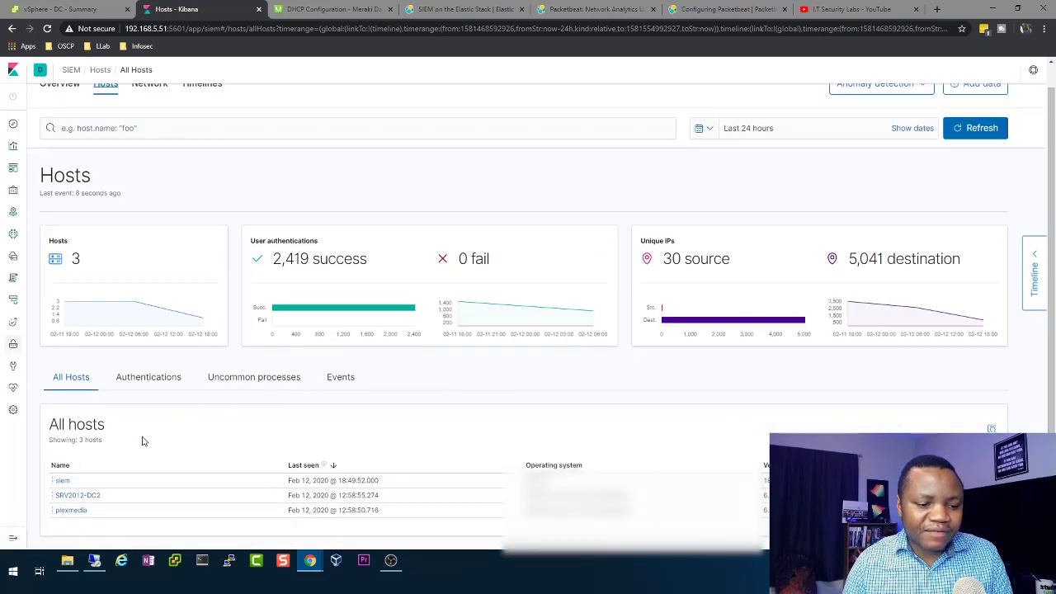
pyautogui.moveTo(83, 500)
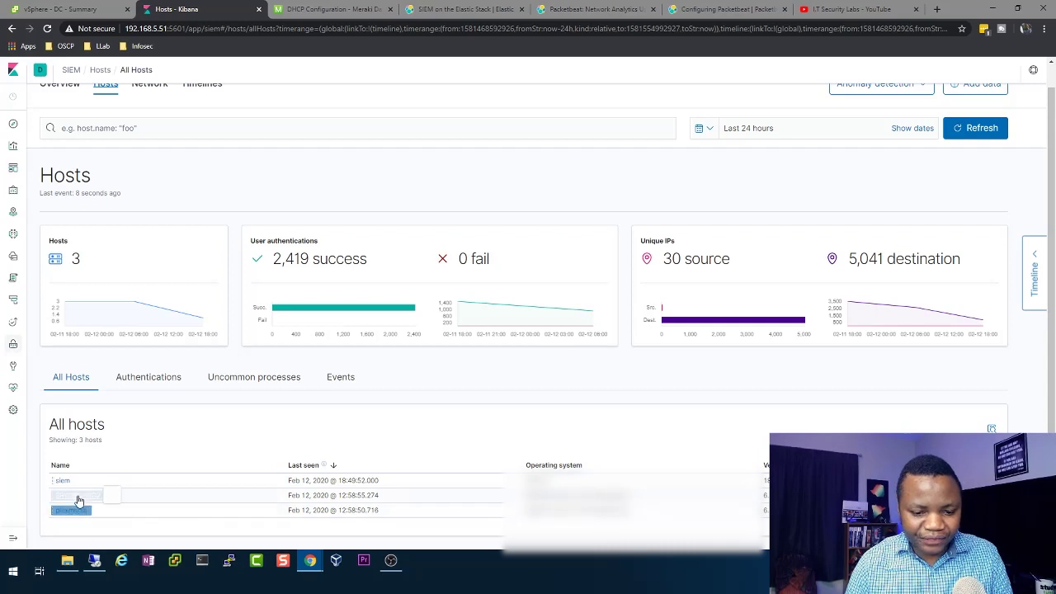
pyautogui.click(78, 498)
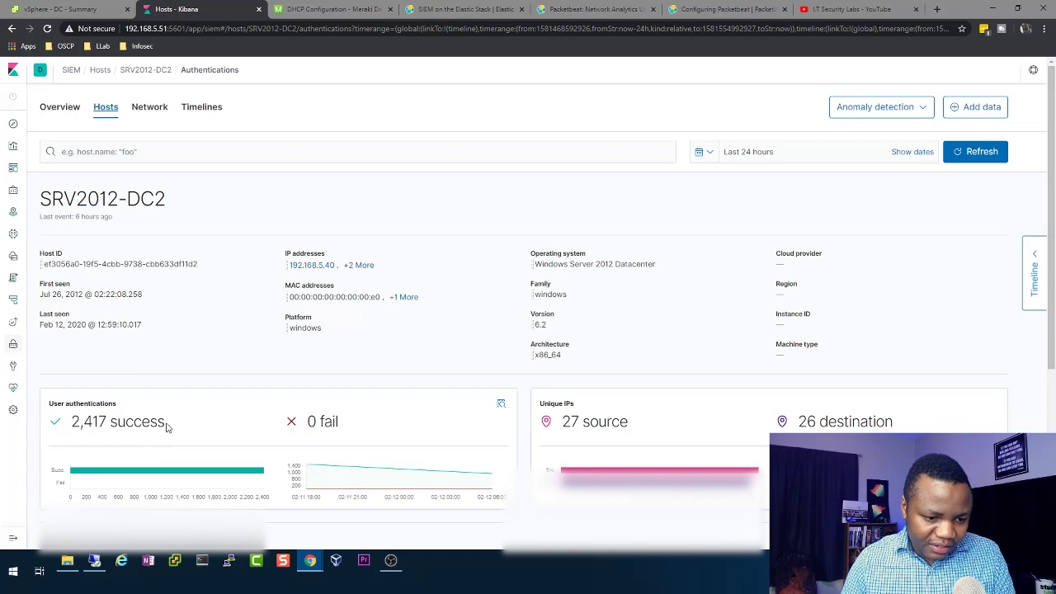
# Review the 2,417 successful authentications, 27 unique source IPs and the users table.
pyautogui.moveTo(165, 424); pyautogui.dragTo(55, 425)
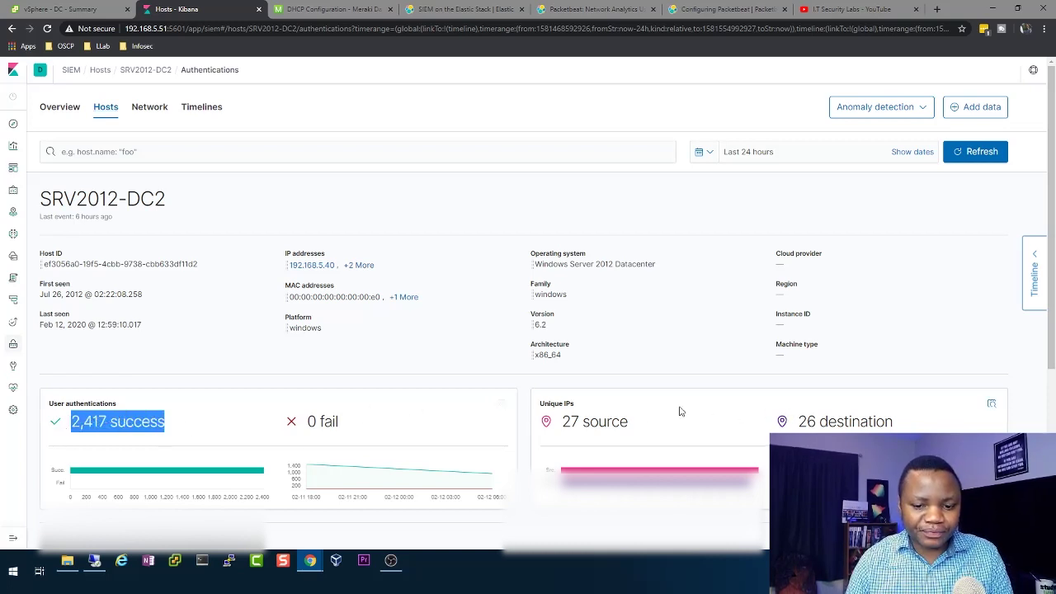
pyautogui.moveTo(637, 427); pyautogui.dragTo(553, 426)
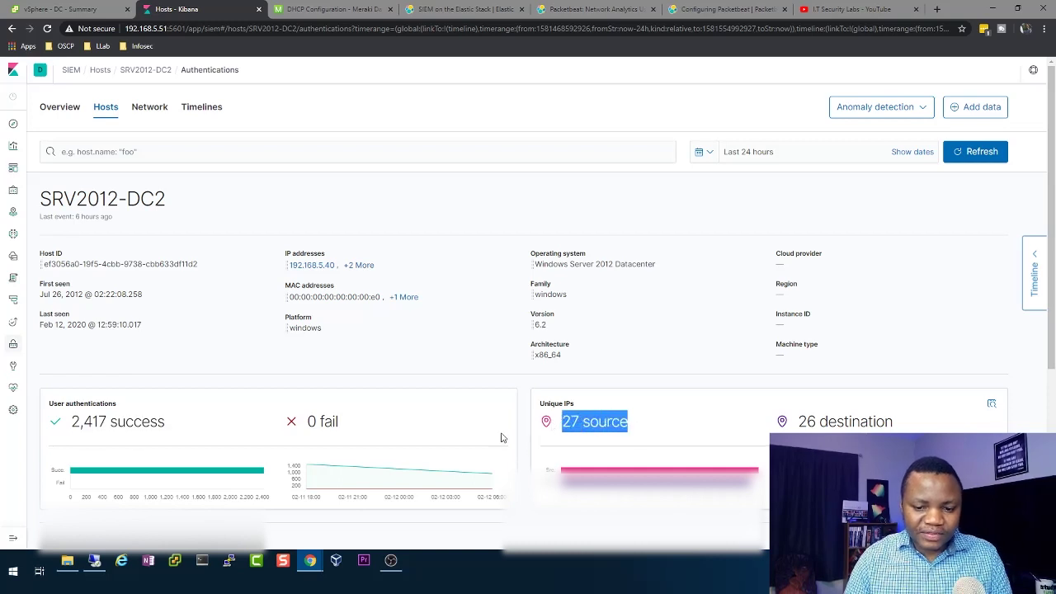
pyautogui.click(672, 411)
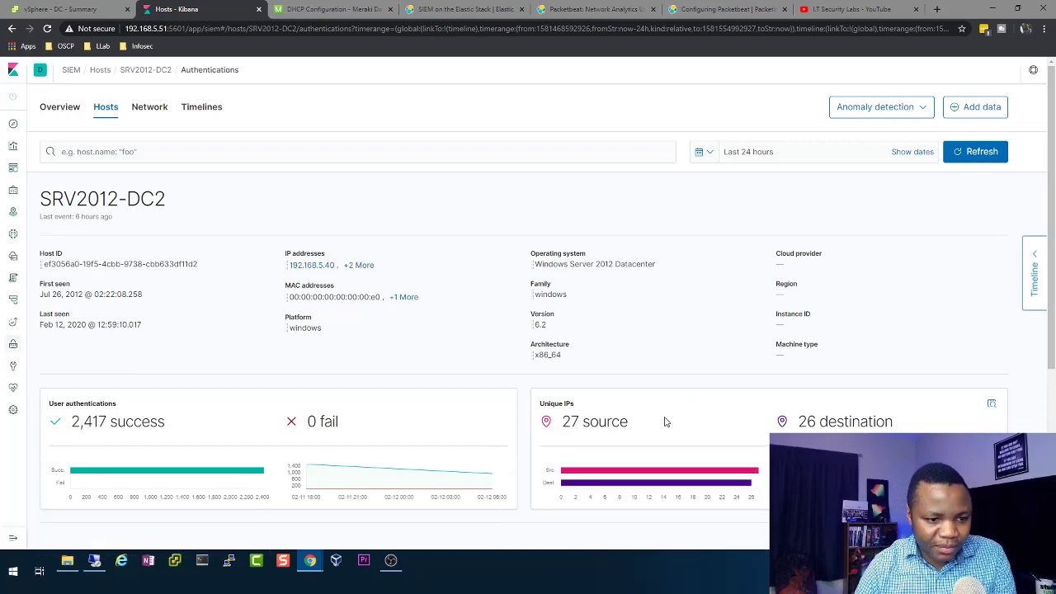
pyautogui.scroll(-3, 668, 416)
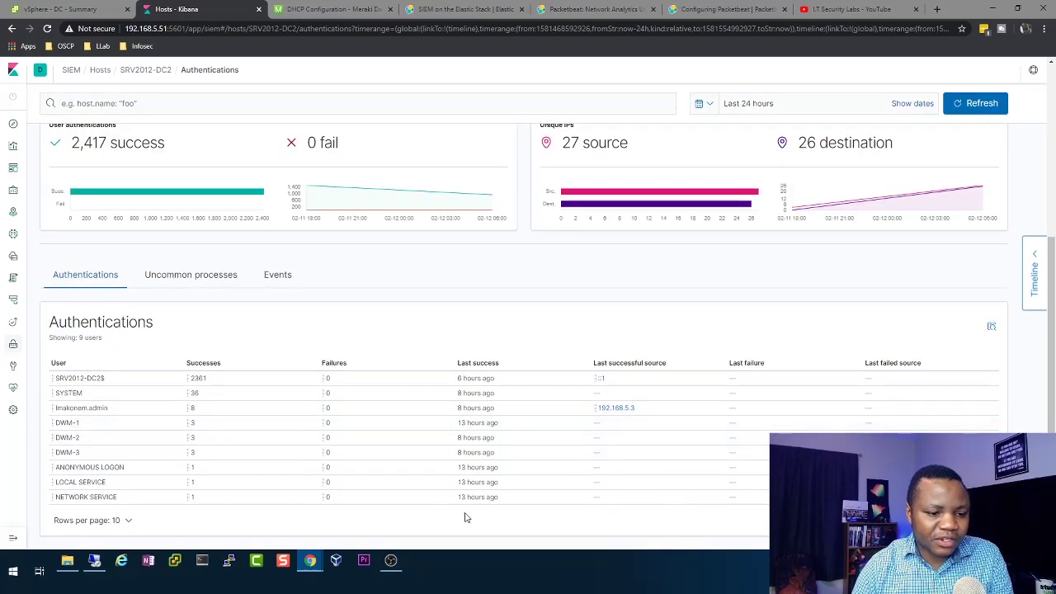
# List SRV2012-DC2's 25,277 events, mostly network_flow records, then return to the page top.
pyautogui.click(282, 279)
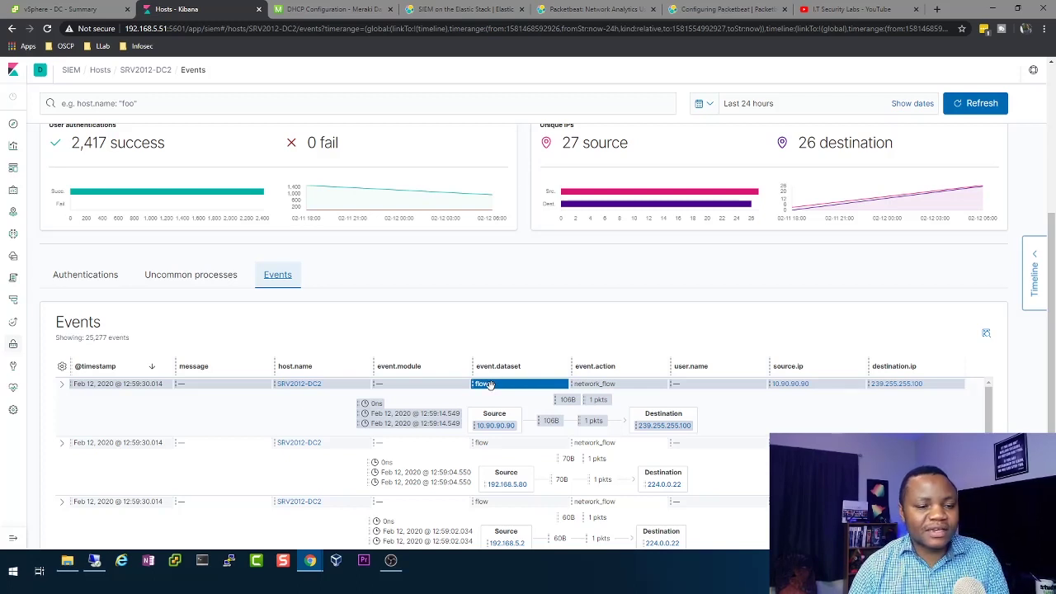
pyautogui.scroll(1, 488, 385)
pyautogui.scroll(3, 487, 385)
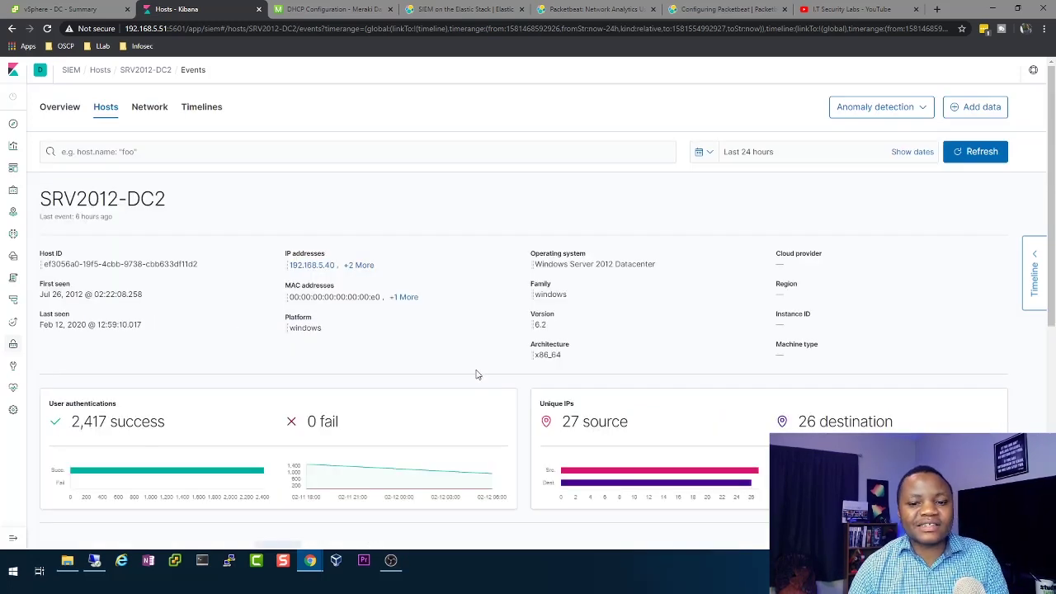